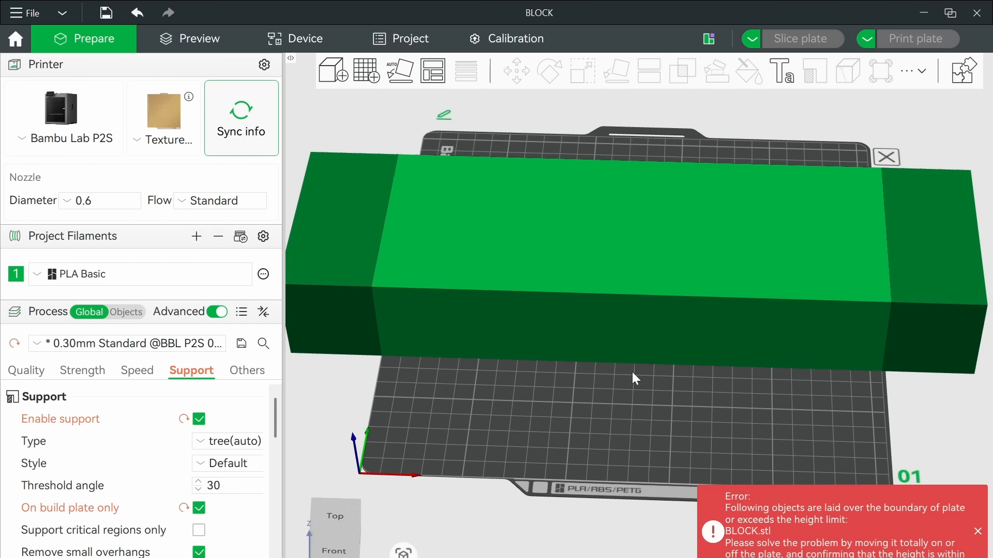
# Step: Examine from several angles how the block overhangs the build plate, and check its size
pyautogui.scroll(-2, 638, 377)
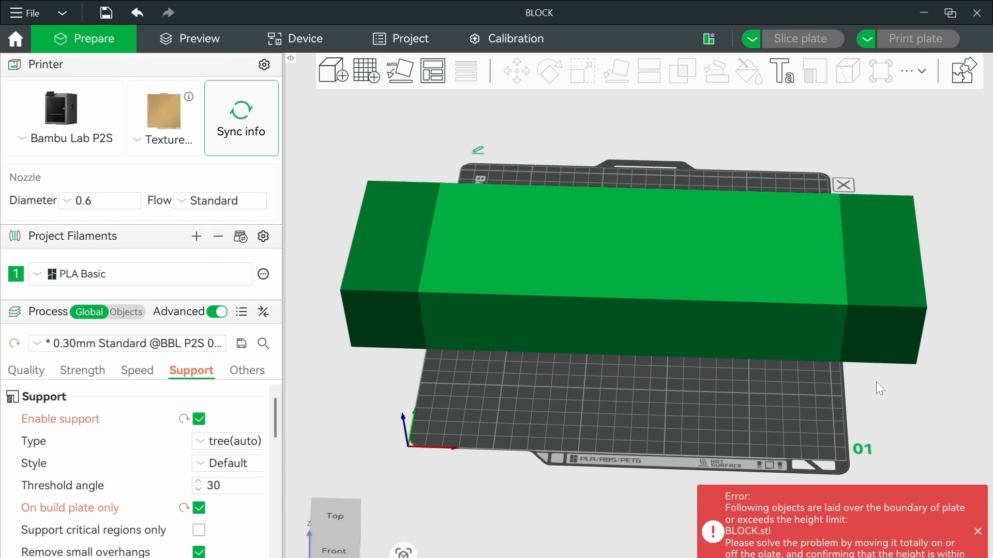
pyautogui.moveTo(851, 377); pyautogui.dragTo(613, 406)
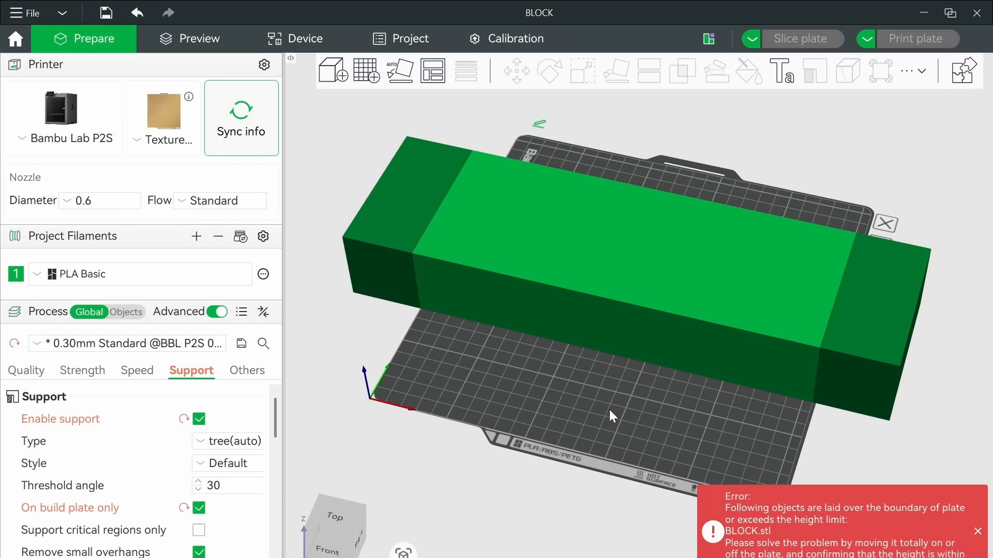
pyautogui.moveTo(609, 411); pyautogui.dragTo(606, 410)
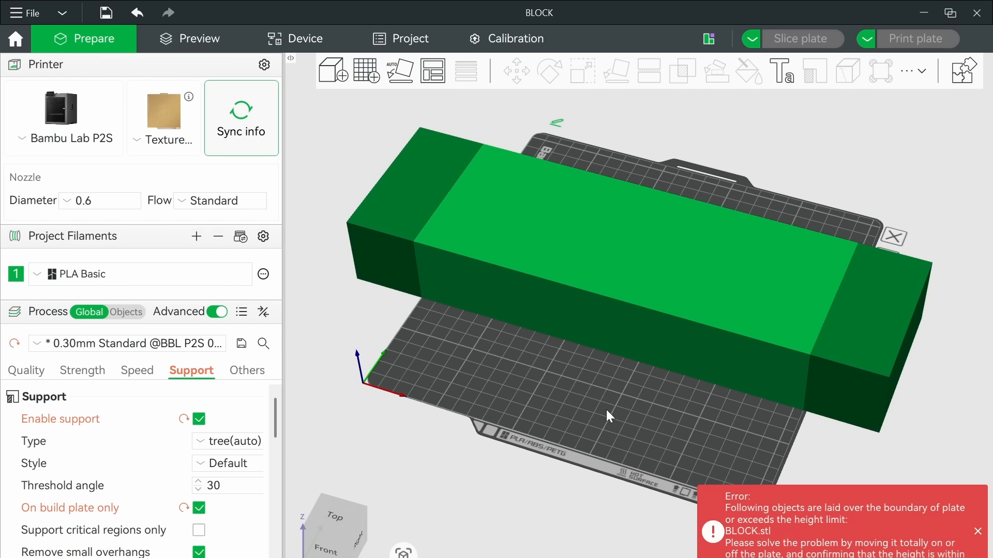
pyautogui.moveTo(606, 411); pyautogui.dragTo(809, 434)
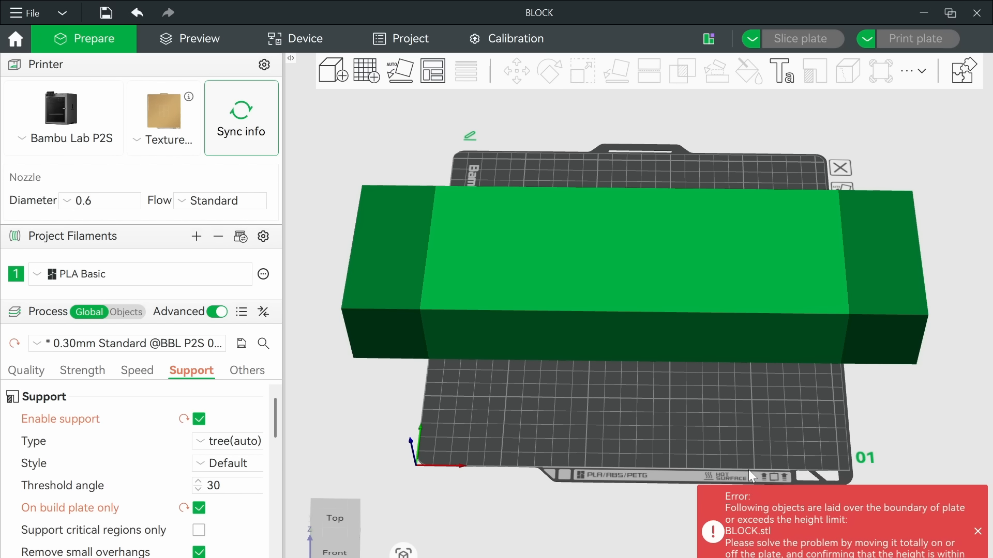
pyautogui.moveTo(743, 458); pyautogui.dragTo(738, 451)
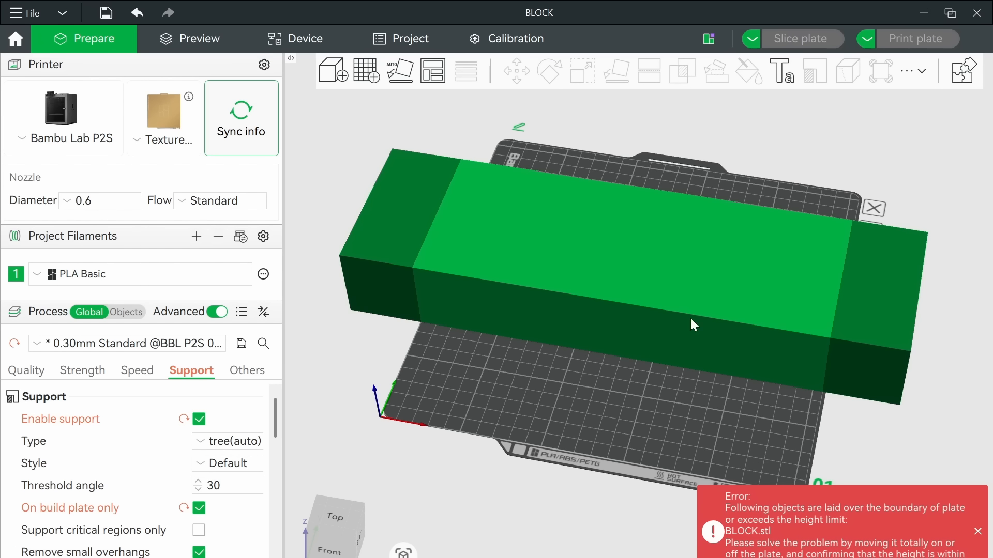
pyautogui.click(659, 298)
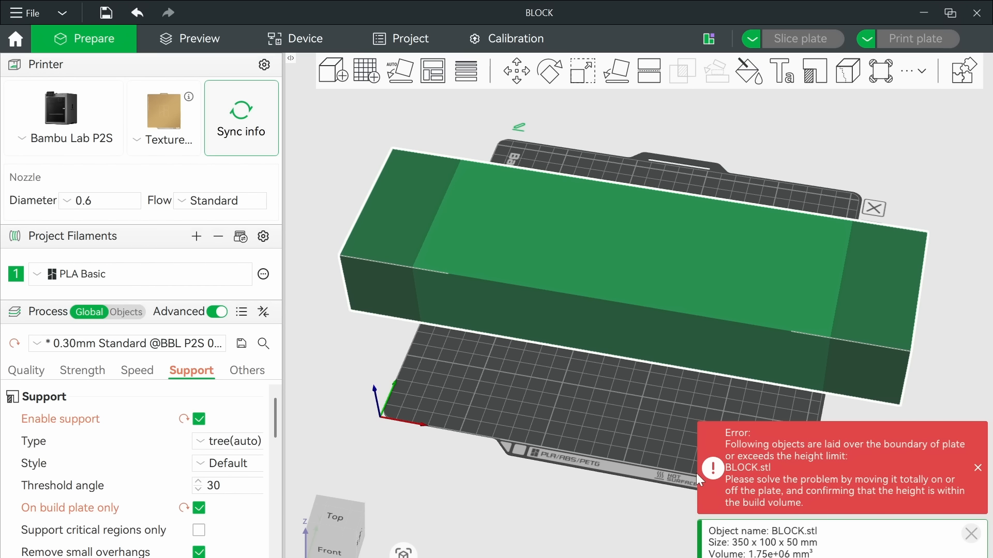
pyautogui.click(659, 430)
pyautogui.click(330, 536)
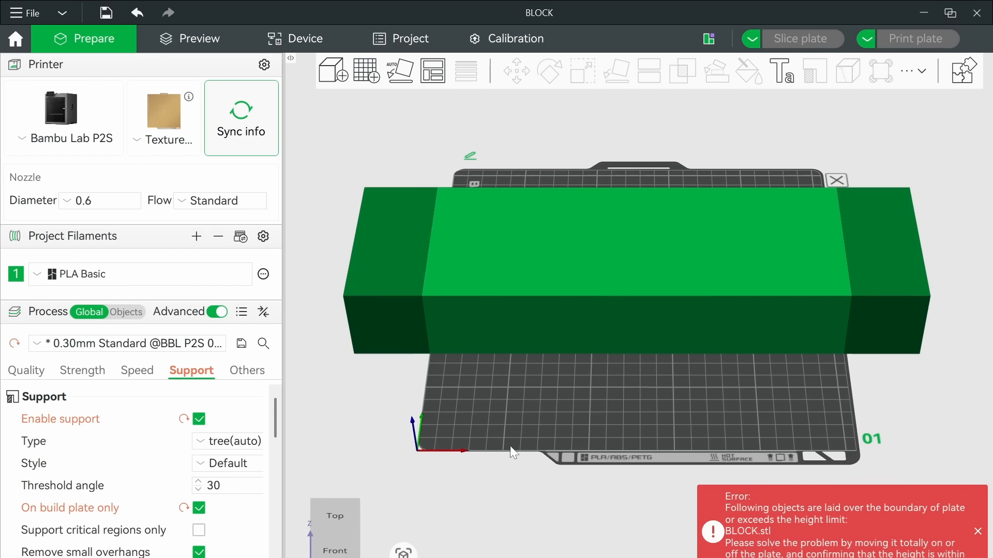
pyautogui.moveTo(633, 424); pyautogui.dragTo(632, 437)
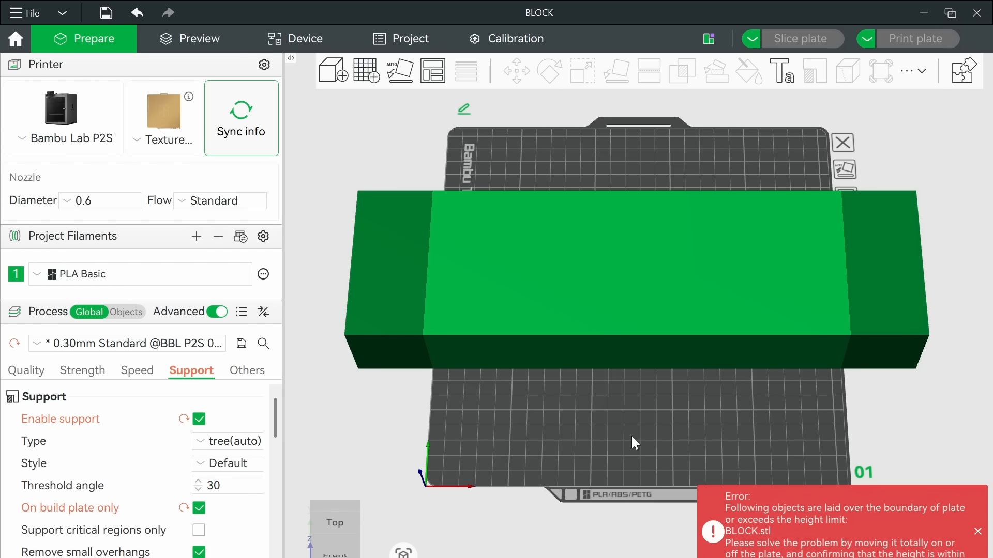
# Step: Try rotating the block freehand about 14° around the Z axis, and reset the rotation
pyautogui.click(635, 298)
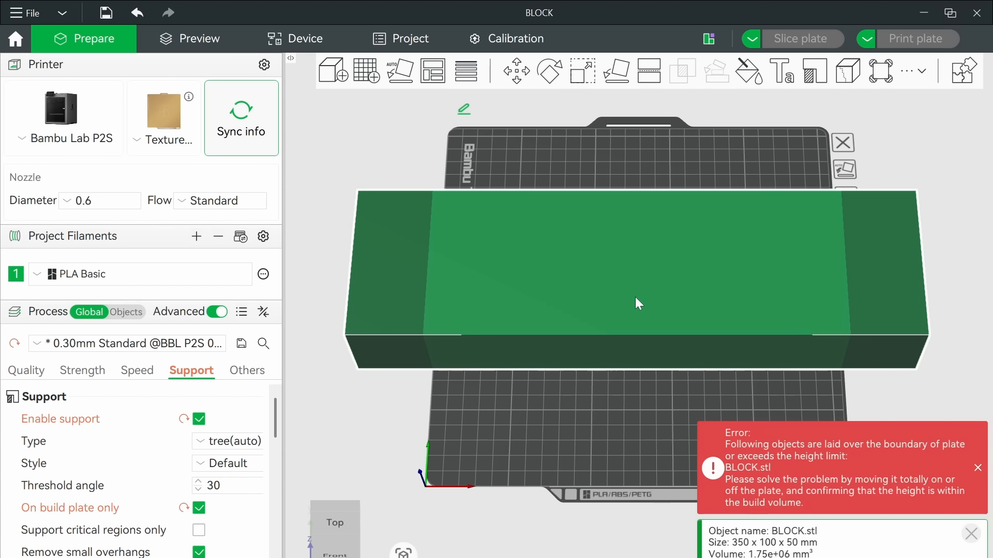
pyautogui.click(552, 76)
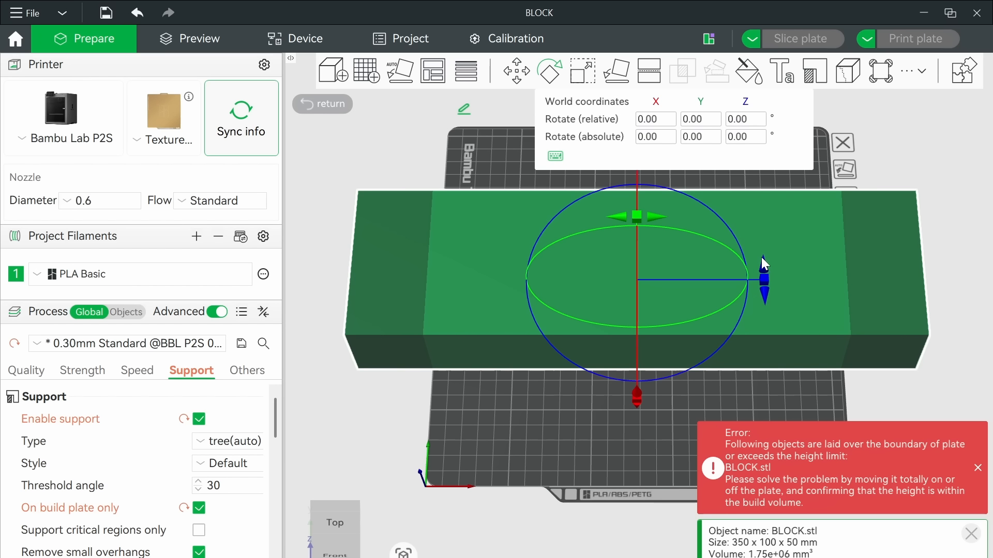
pyautogui.moveTo(763, 266)
pyautogui.mouseDown()
pyautogui.moveTo(741, 206)
pyautogui.moveTo(765, 272)
pyautogui.moveTo(758, 321)
pyautogui.moveTo(768, 287)
pyautogui.moveTo(762, 248)
pyautogui.mouseUp()
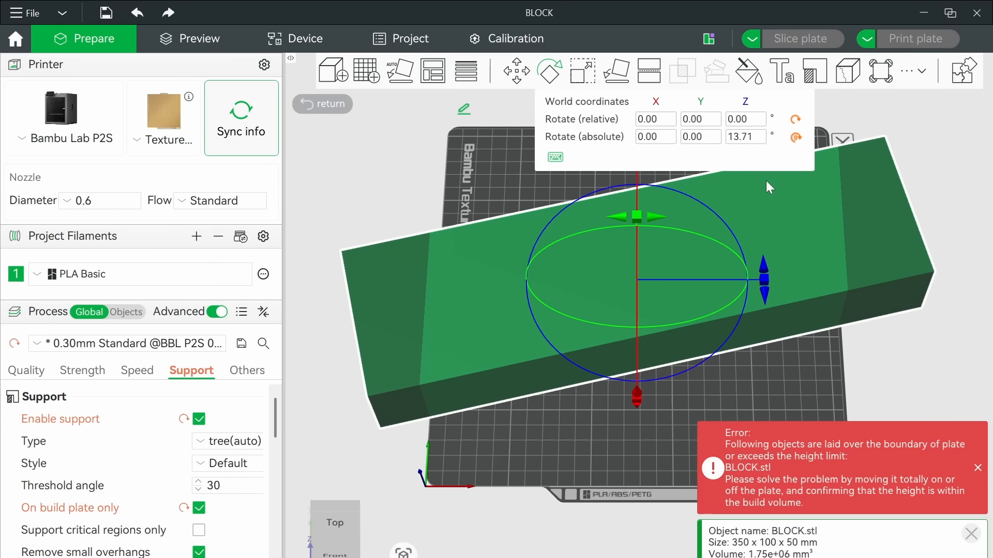
pyautogui.click(795, 119)
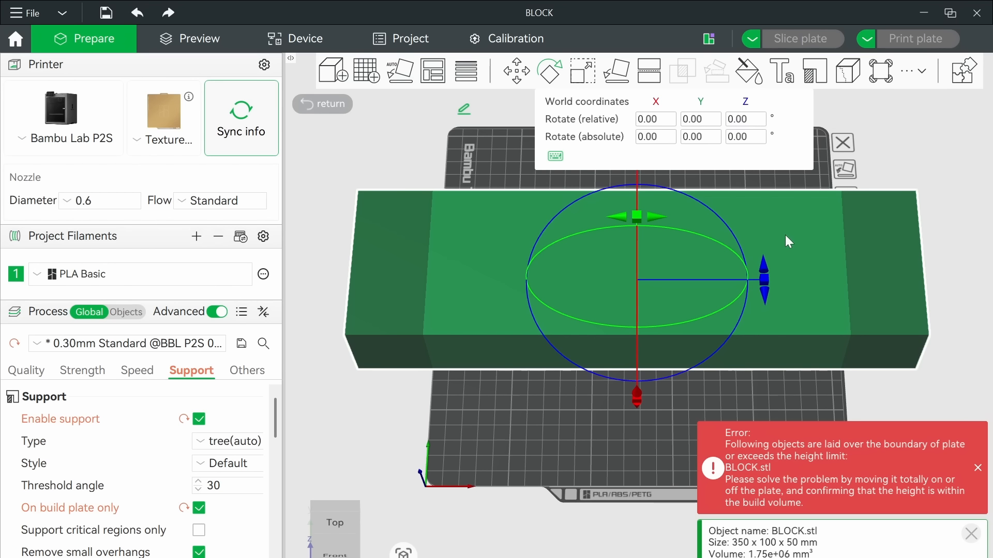
# Step: Rotate the block 45° about the Z axis, check its fit on the plate from above, and reset the rotation
pyautogui.click(743, 123)
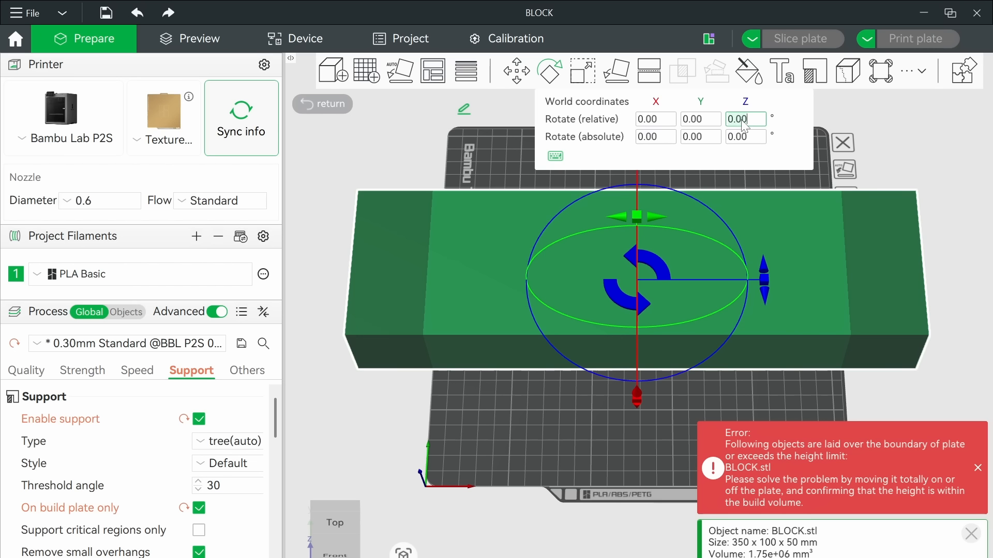
pyautogui.write('45')
pyautogui.press('Return')
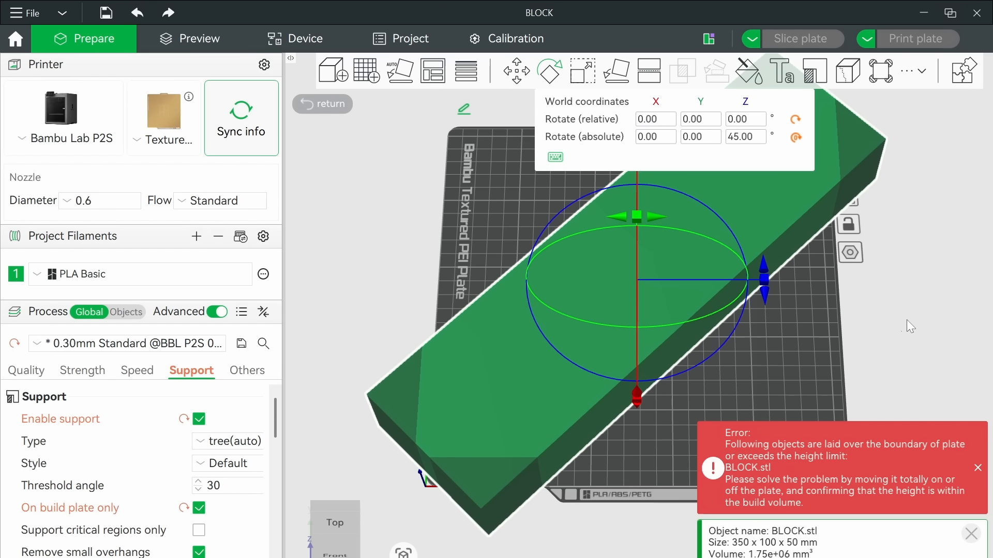
pyautogui.scroll(-2, 900, 319)
pyautogui.click(977, 468)
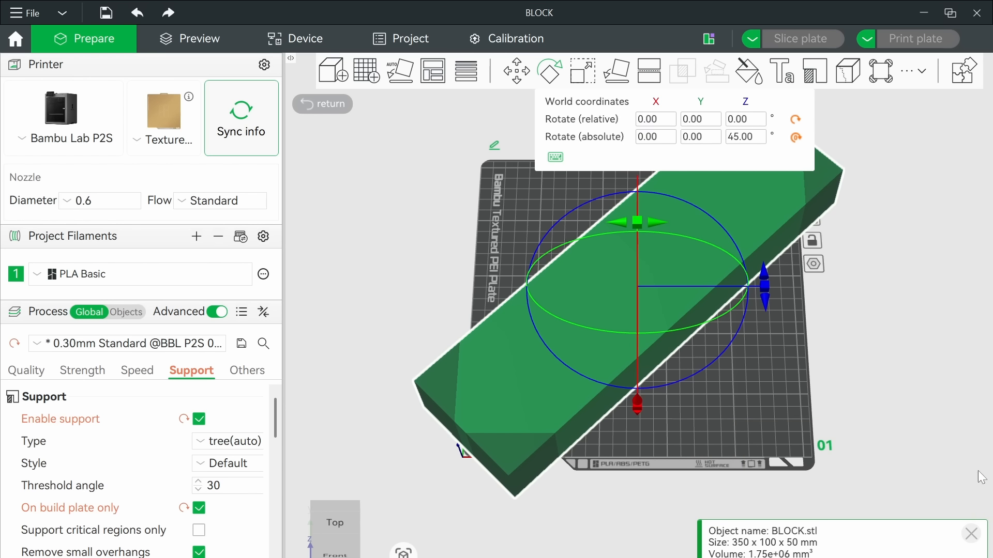
pyautogui.click(971, 533)
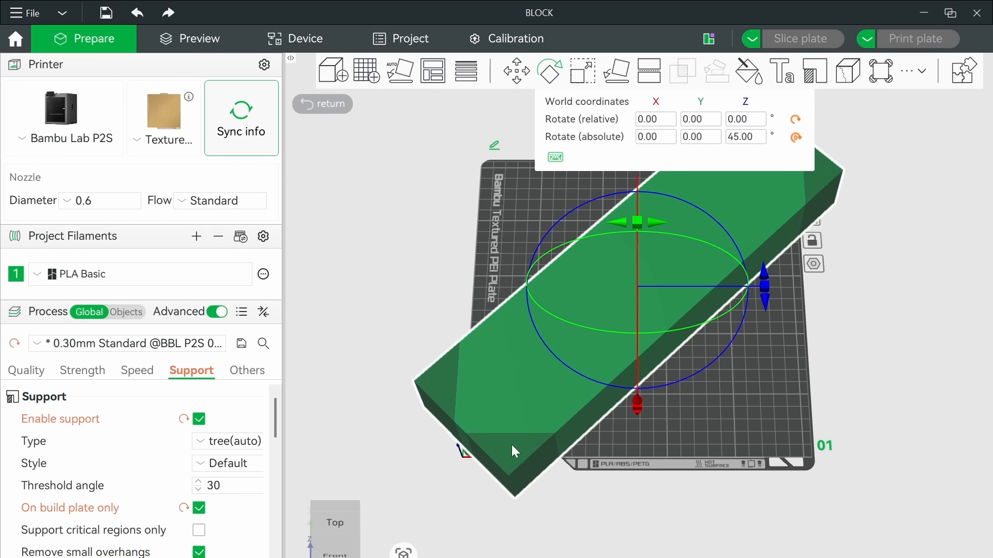
pyautogui.click(337, 524)
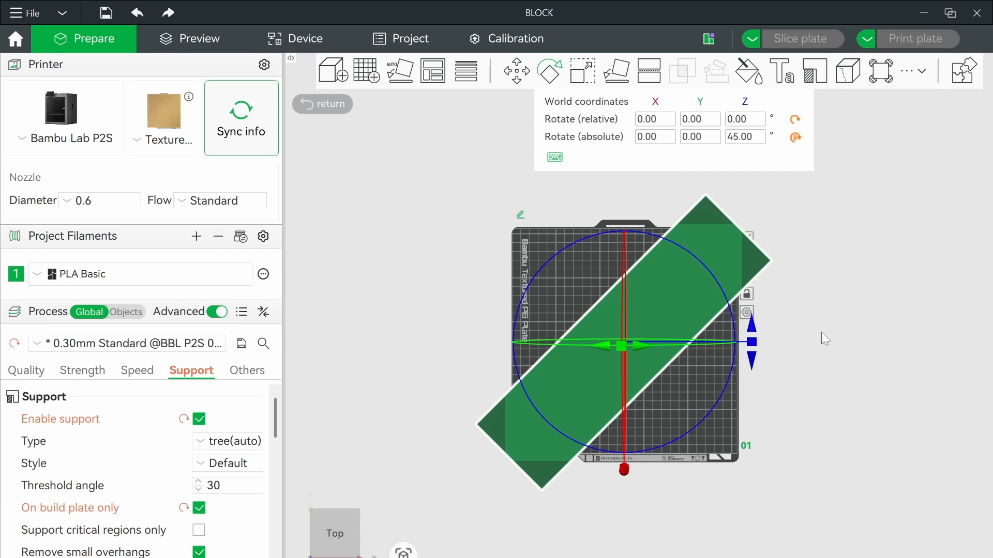
pyautogui.scroll(1, 788, 353)
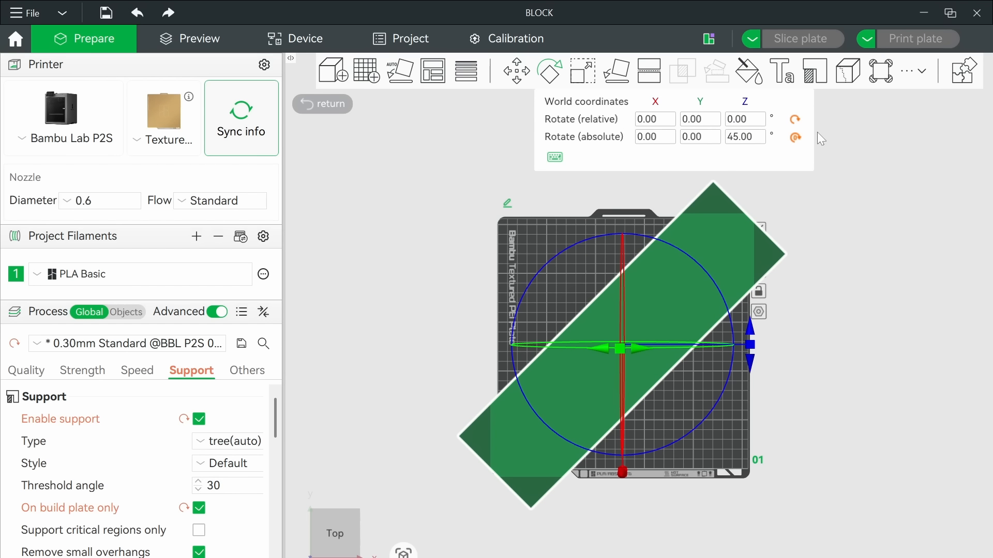
pyautogui.click(795, 120)
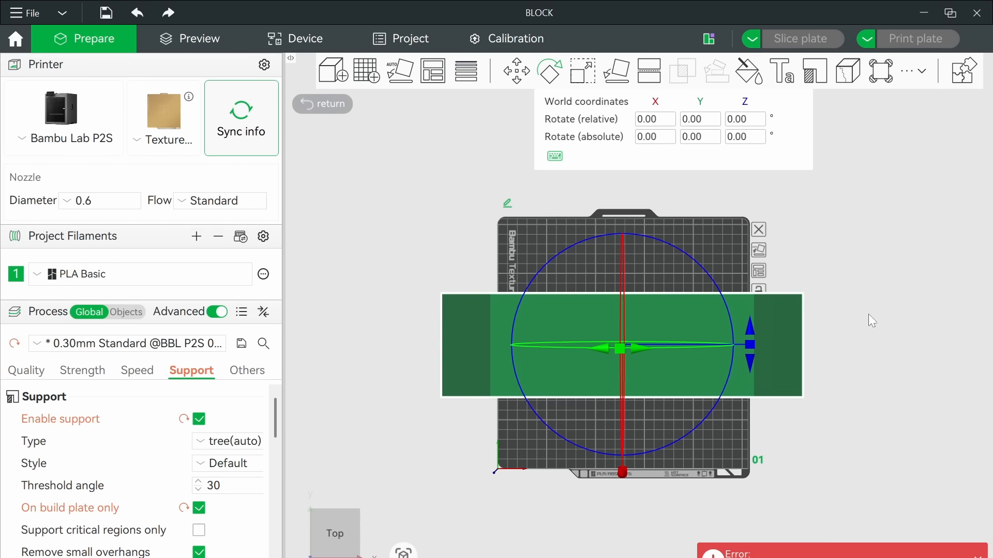
# Step: Lay the block on one of its long narrow side faces so it stands on edge
pyautogui.moveTo(746, 472); pyautogui.dragTo(751, 445)
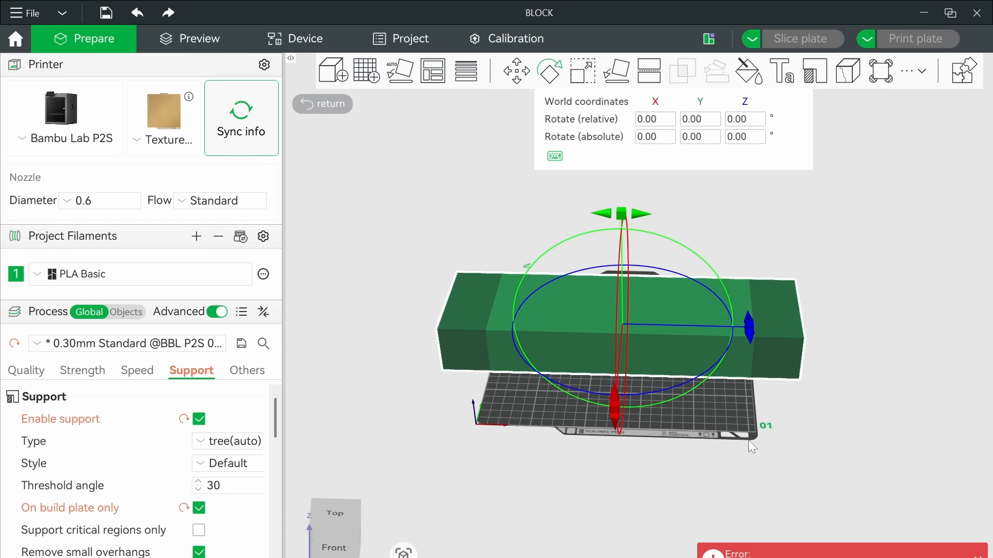
pyautogui.click(620, 73)
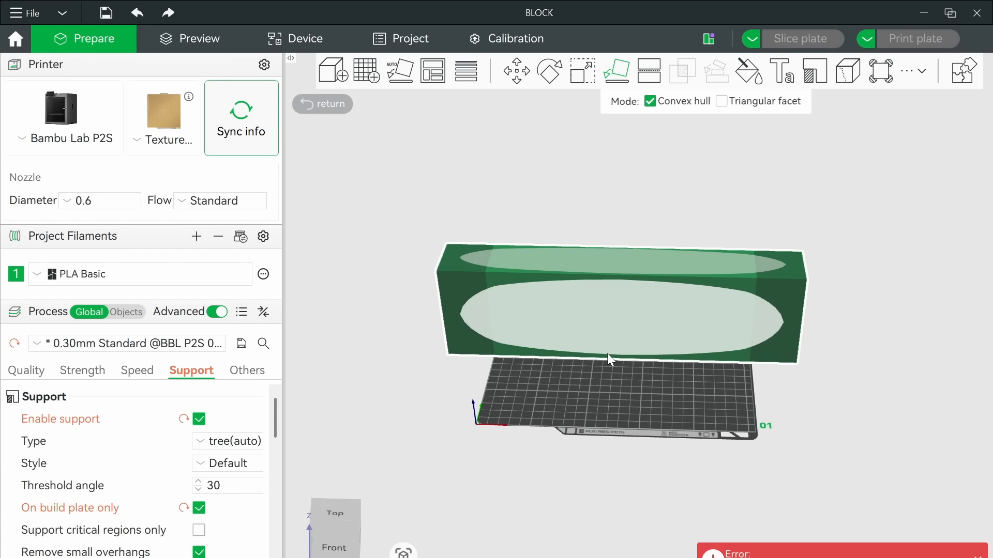
pyautogui.click(664, 199)
pyautogui.click(660, 280)
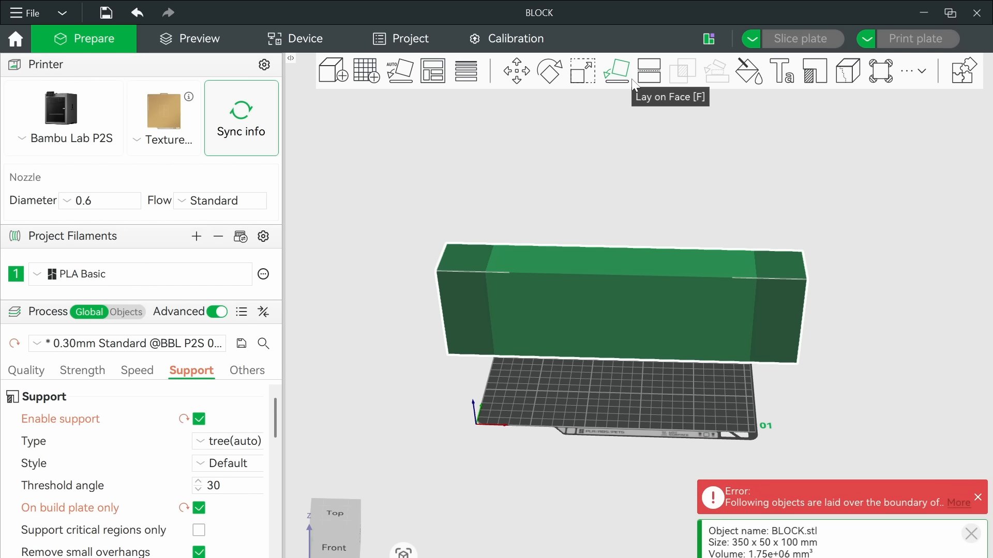
# Step: Rotate the block standing on edge 45° about the Z axis and check its fit on the plate from above
pyautogui.click(557, 82)
pyautogui.click(745, 124)
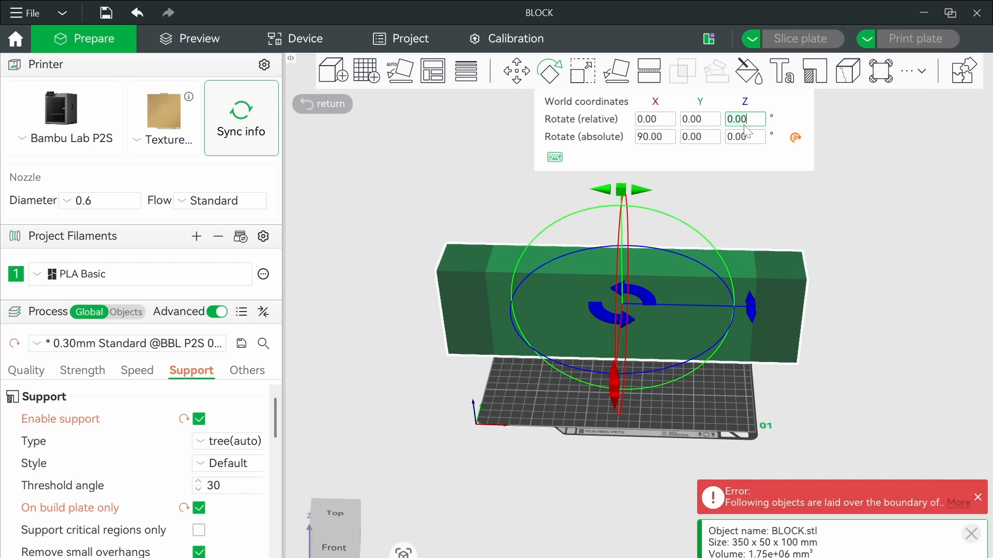
pyautogui.press('BackSpace')
pyautogui.press('BackSpace')
pyautogui.press('BackSpace')
pyautogui.press('BackSpace')
pyautogui.write('45')
pyautogui.press('Return')
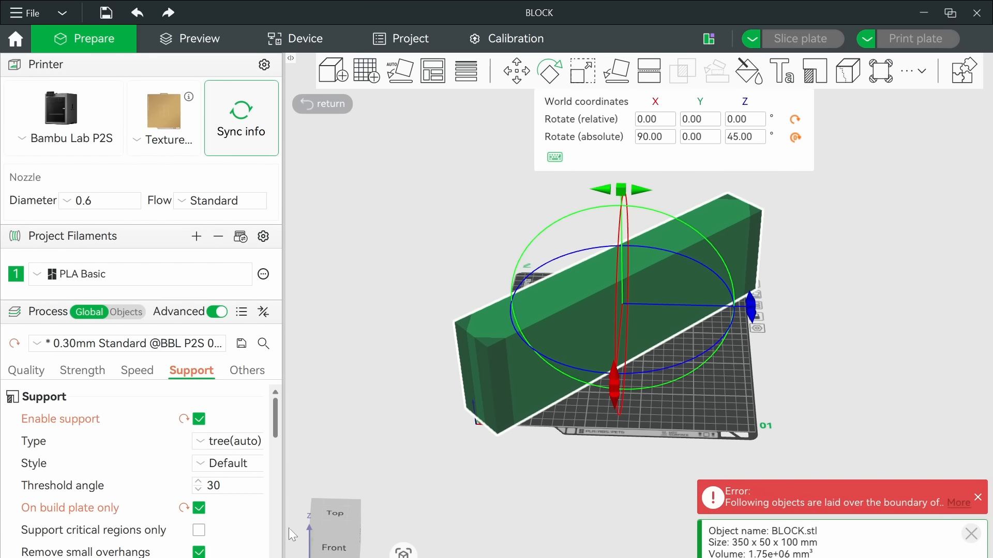
pyautogui.click(335, 513)
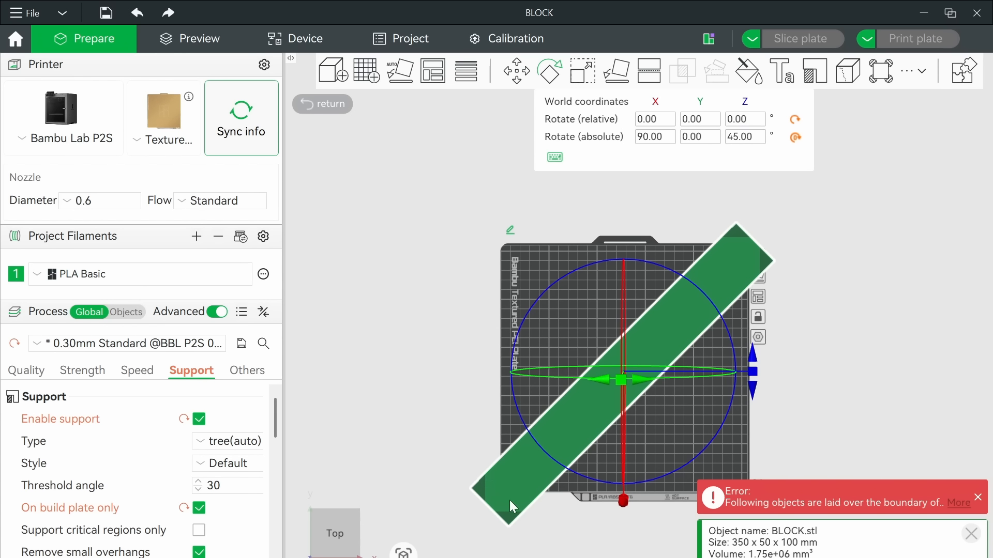
pyautogui.moveTo(818, 389); pyautogui.dragTo(805, 353, button='right')
pyautogui.click(802, 396)
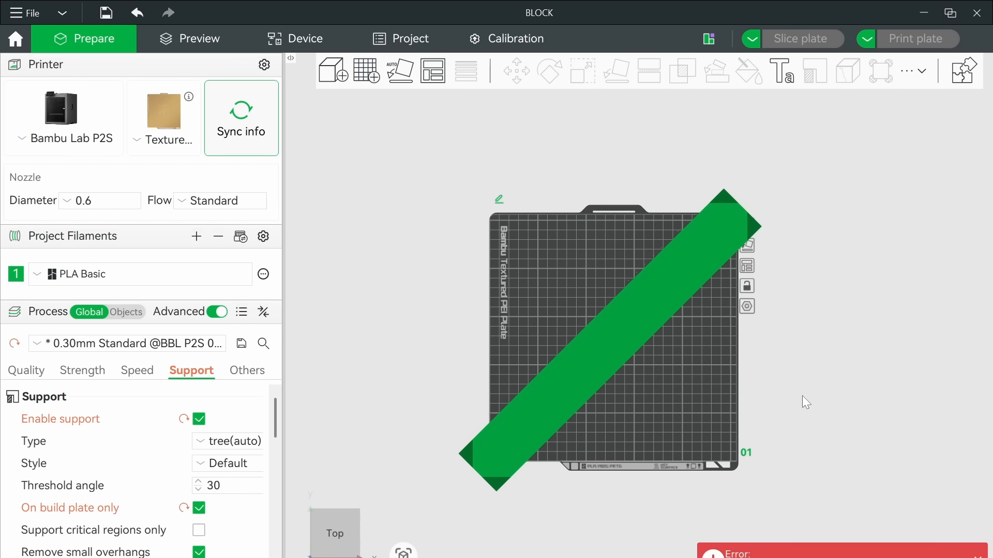
pyautogui.moveTo(771, 418); pyautogui.dragTo(768, 403)
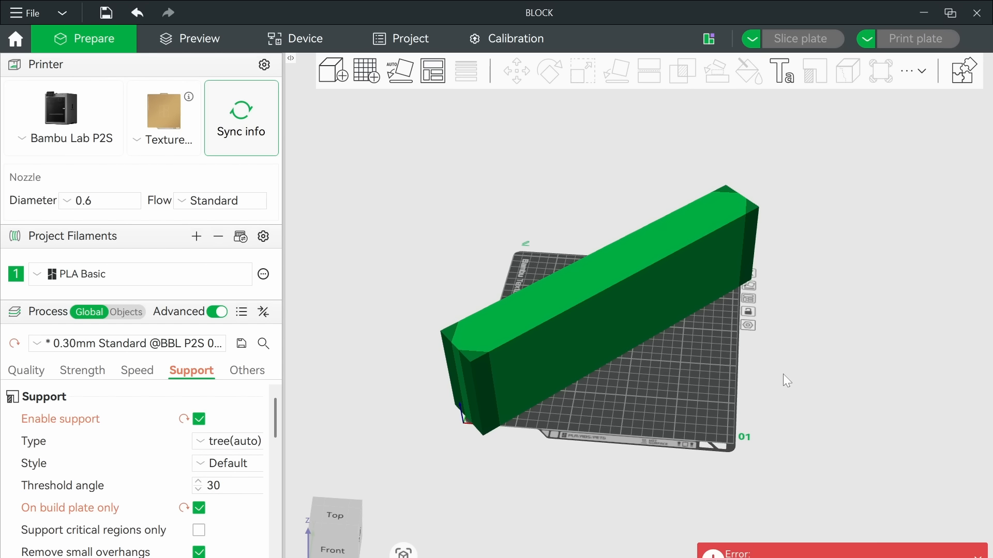
# Step: Lay the block flat on its wide face and reset its absolute rotation to zero
pyautogui.click(658, 264)
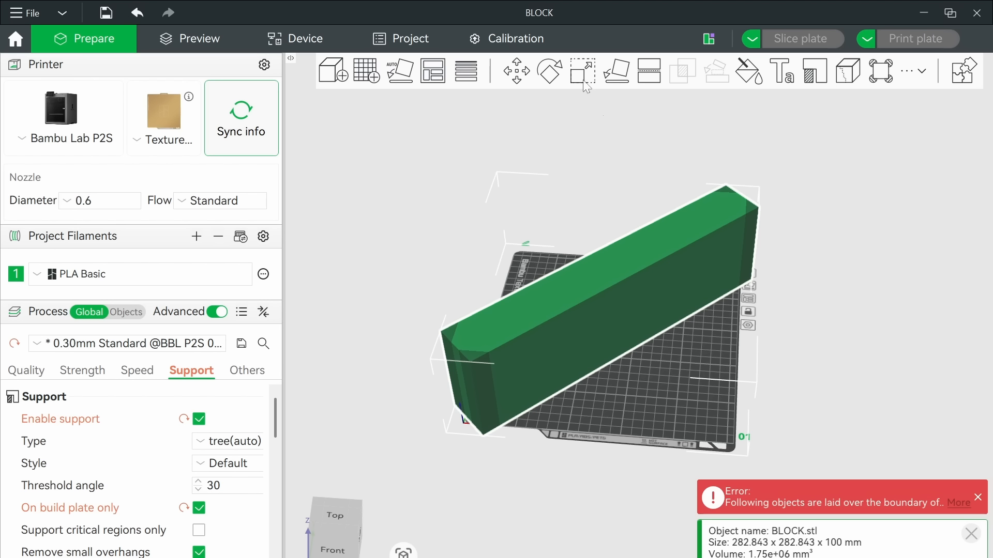
pyautogui.click(615, 71)
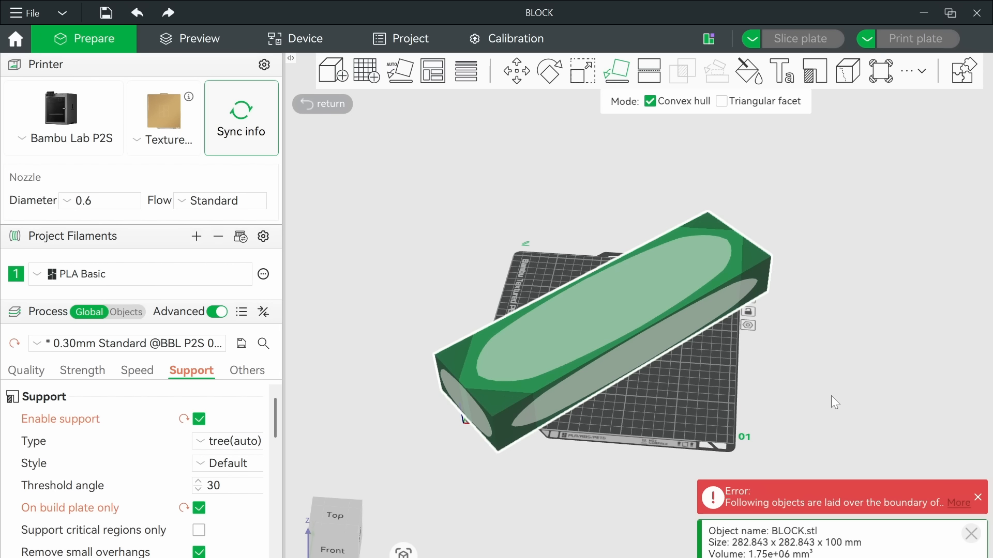
pyautogui.click(678, 281)
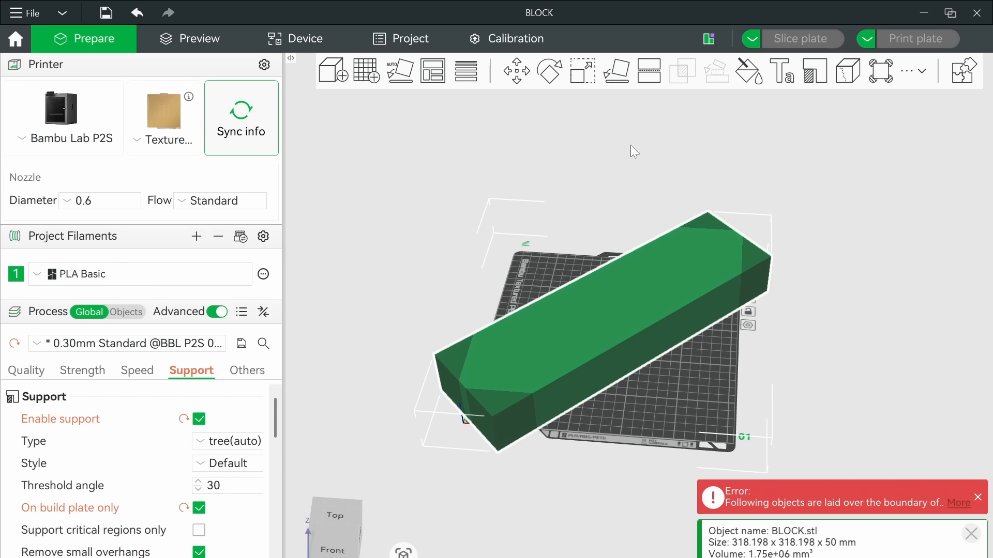
pyautogui.click(558, 77)
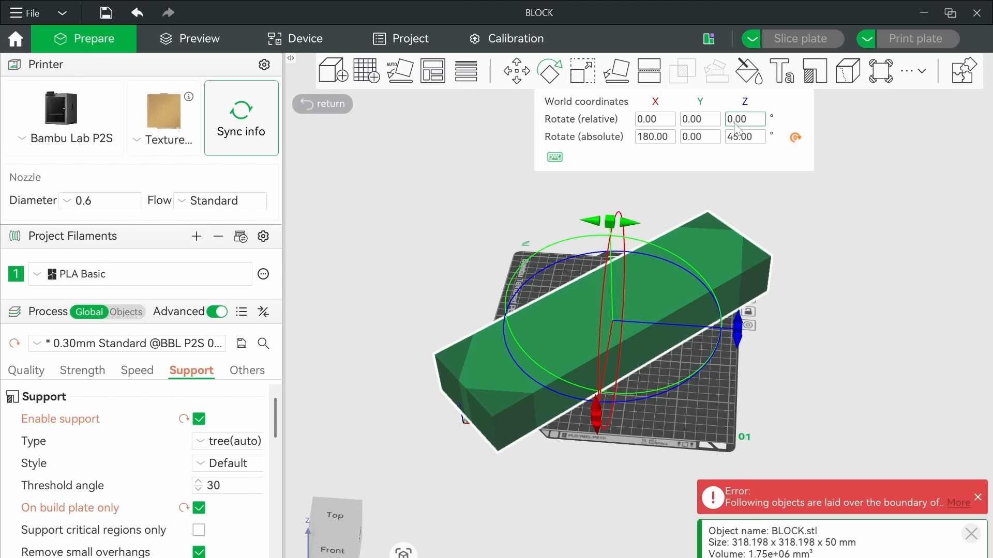
pyautogui.click(795, 137)
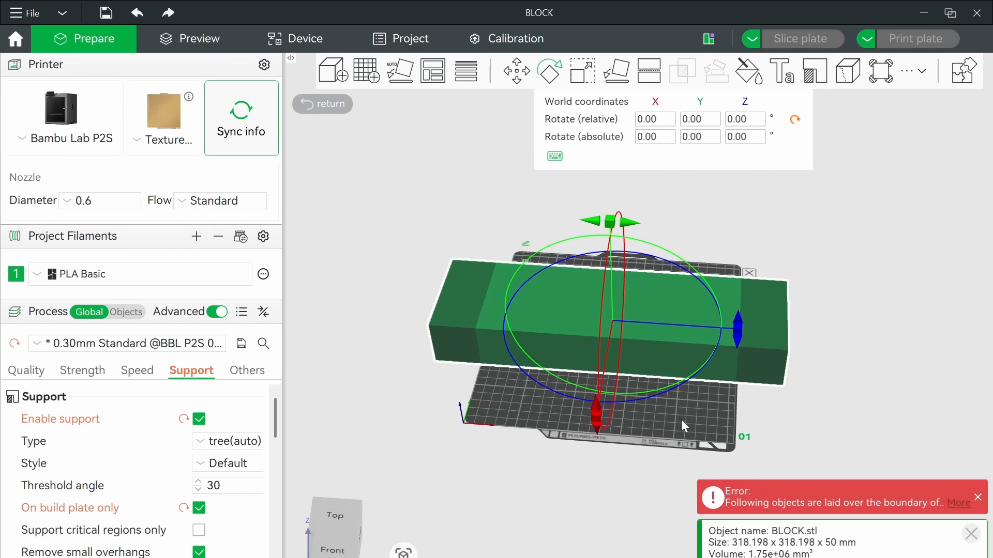
# Step: Rotate the block 45° about the Y axis, check its fit over the plate, and reset the rotation
pyautogui.scroll(1, 647, 427)
pyautogui.scroll(1, 649, 454)
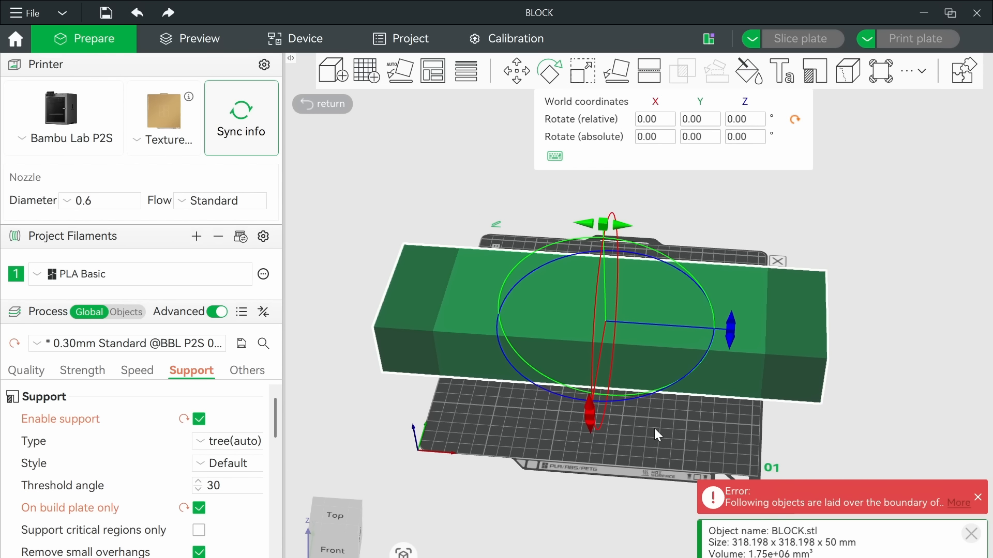
pyautogui.moveTo(622, 226)
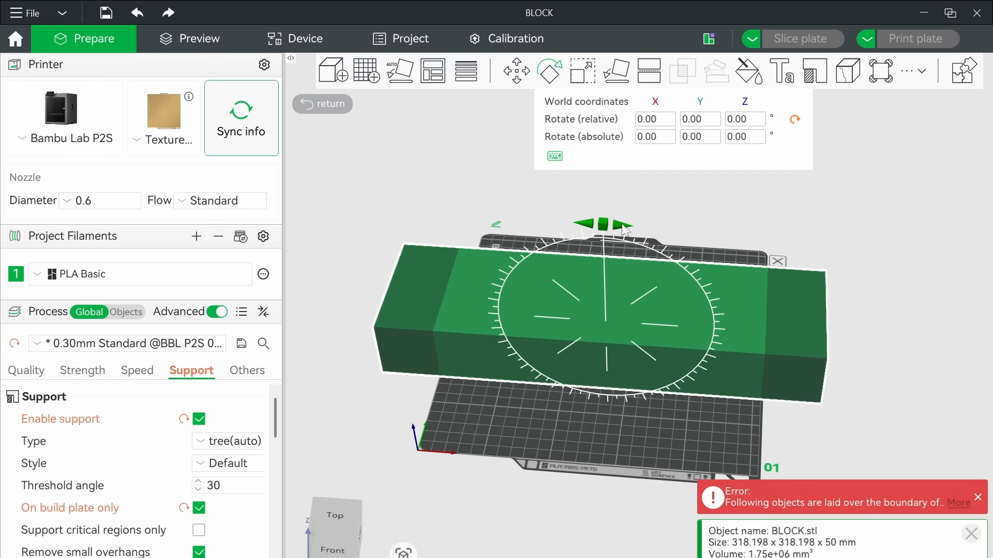
pyautogui.click(707, 120)
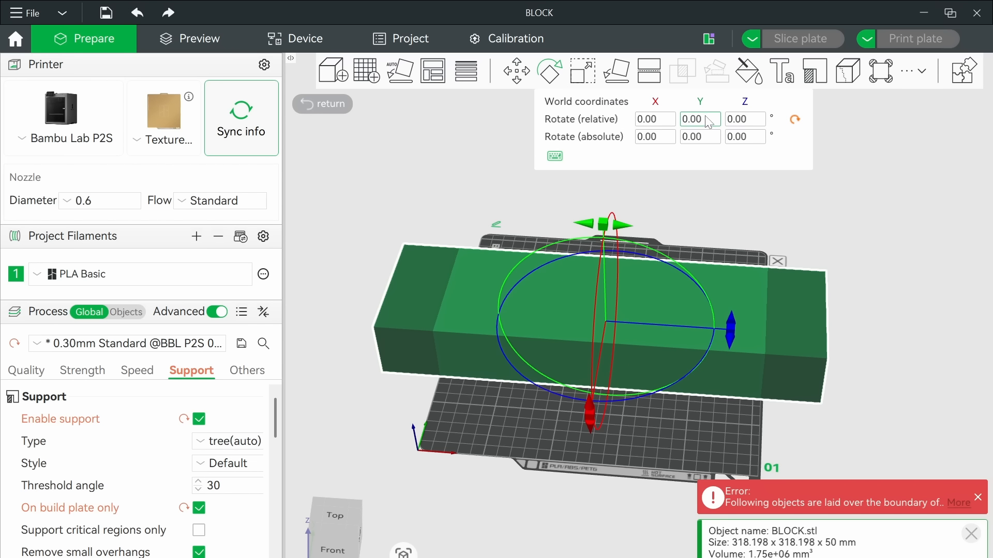
pyautogui.write('45')
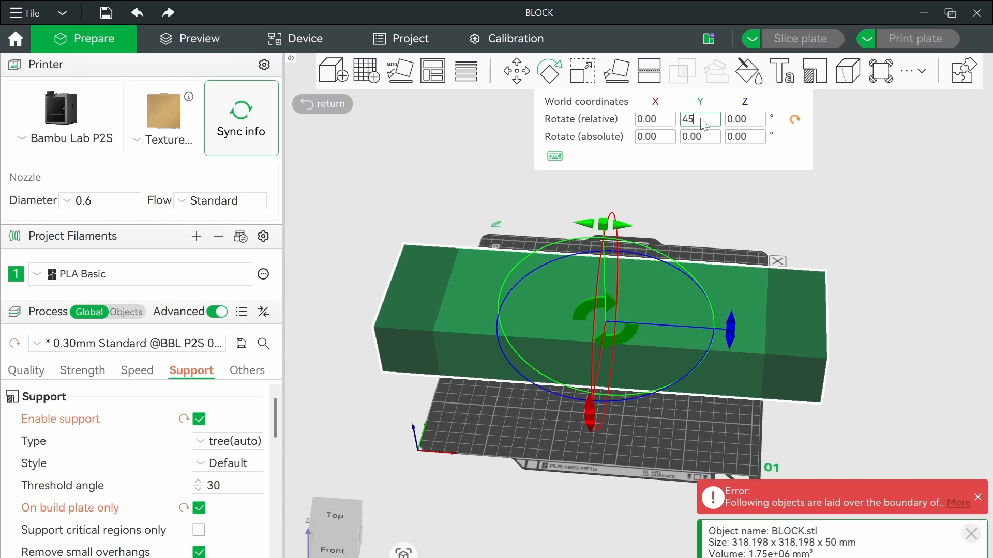
pyautogui.press('Return')
pyautogui.scroll(-2, 836, 293)
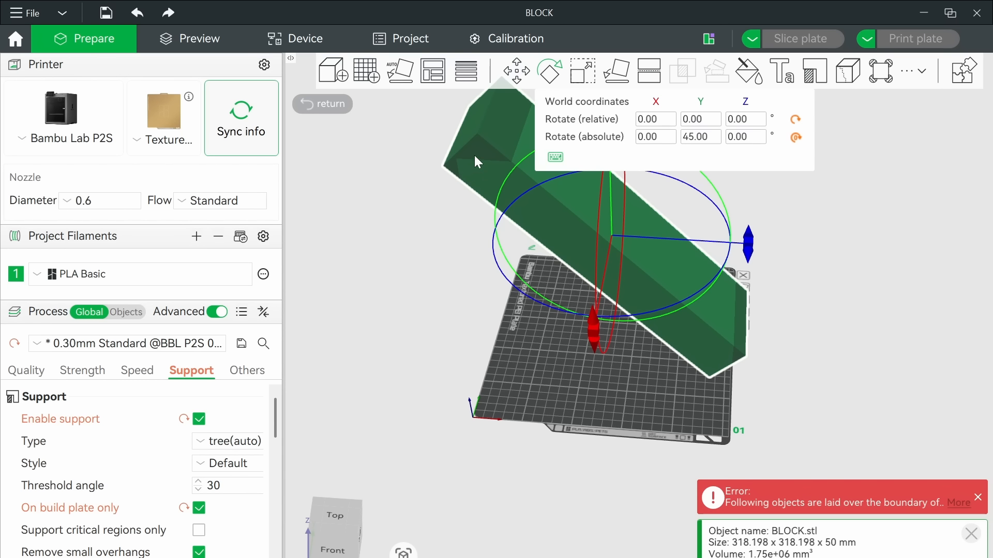
pyautogui.scroll(2, 473, 155)
pyautogui.scroll(3, 471, 266)
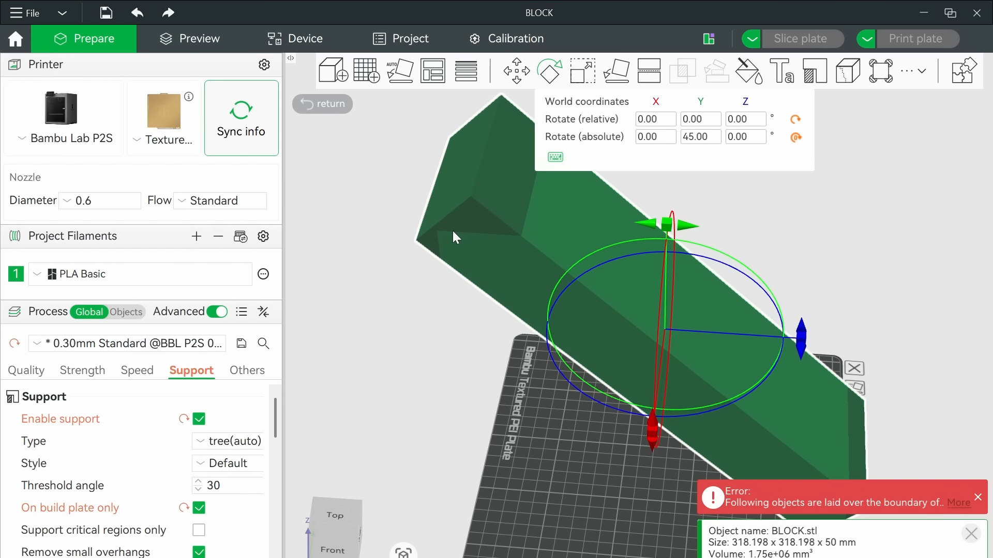
pyautogui.moveTo(437, 261); pyautogui.dragTo(867, 334)
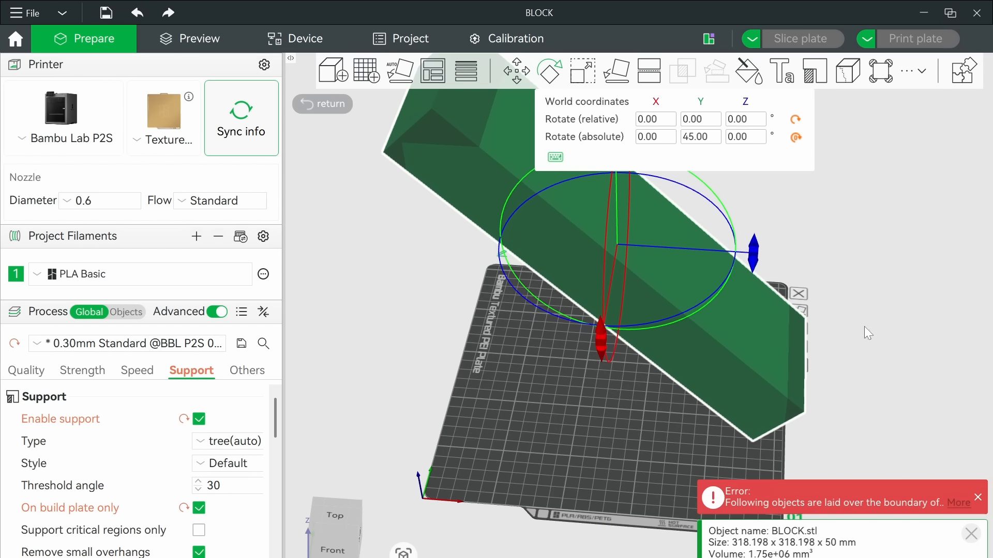
pyautogui.click(795, 119)
pyautogui.click(795, 137)
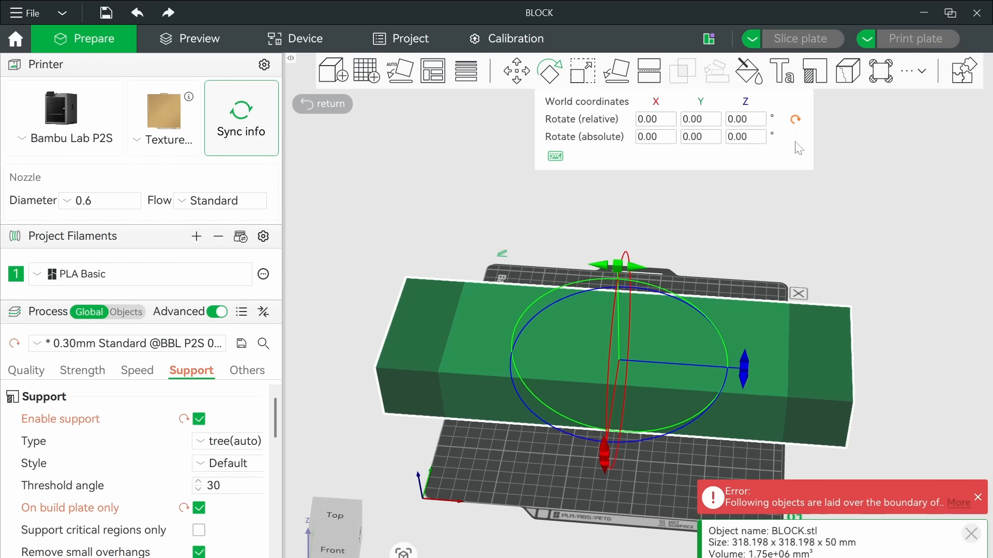
pyautogui.click(878, 241)
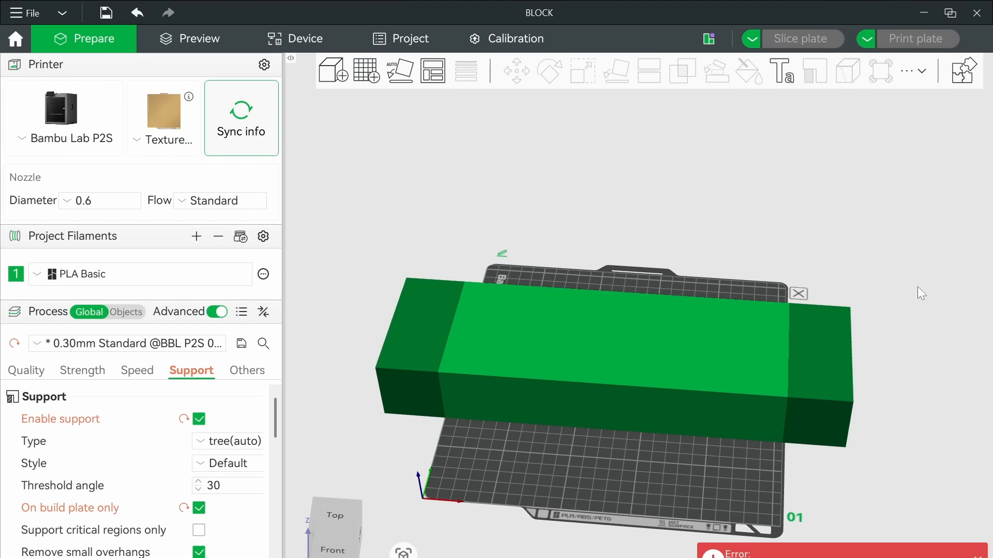
# Step: Select the block lying flat on the plate and start the Cut tool on it
pyautogui.click(332, 536)
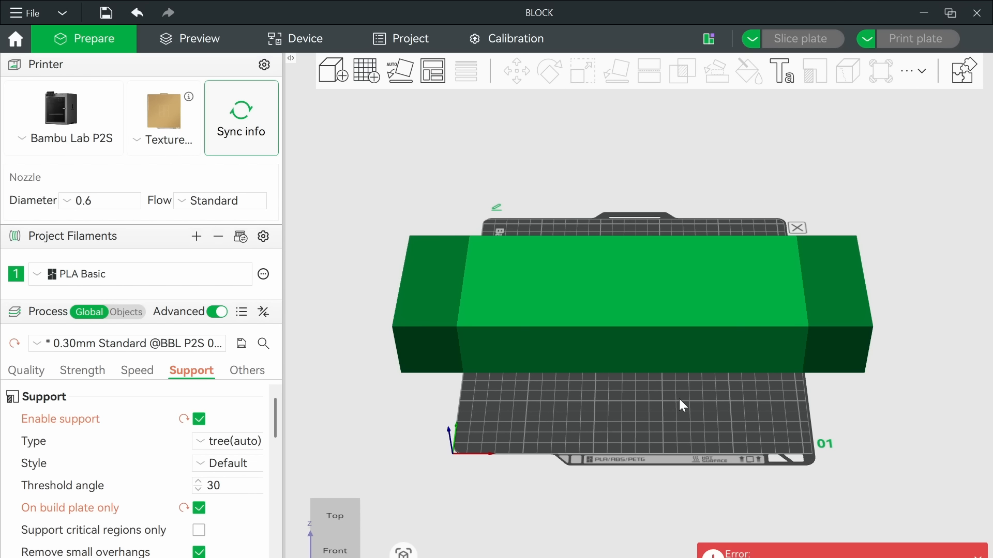
pyautogui.moveTo(707, 397); pyautogui.dragTo(687, 388, button='right')
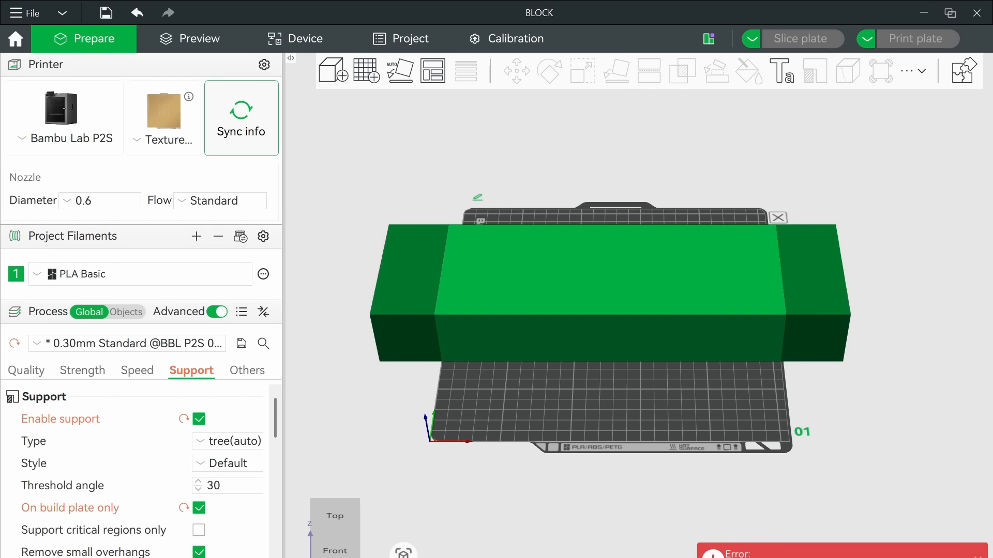
pyautogui.scroll(3, 504, 383)
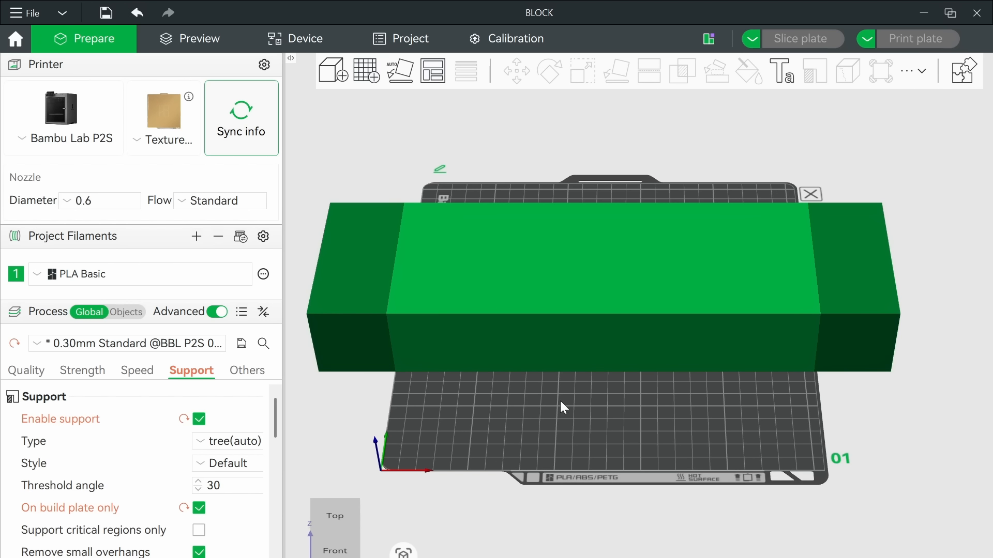
pyautogui.moveTo(560, 402); pyautogui.dragTo(576, 390, button='right')
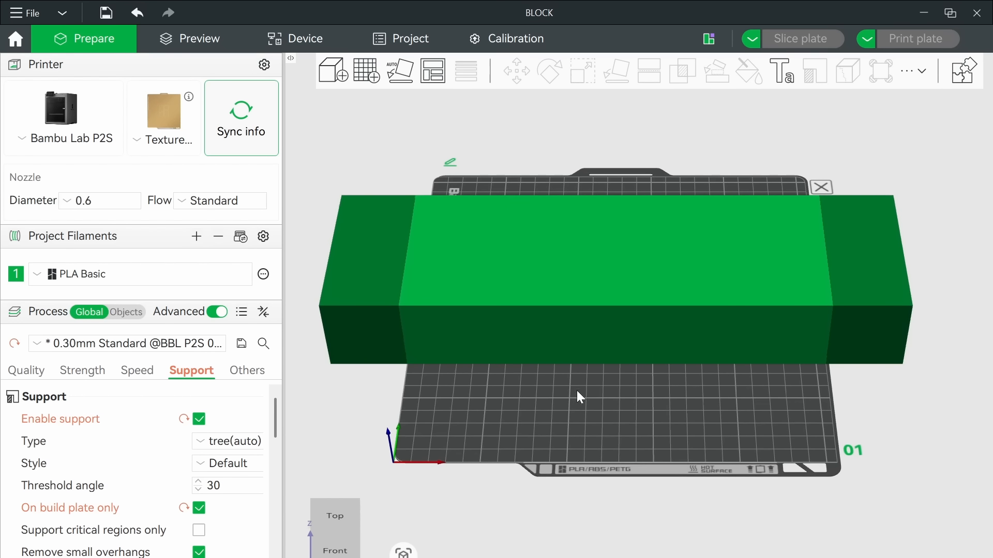
pyautogui.click(619, 267)
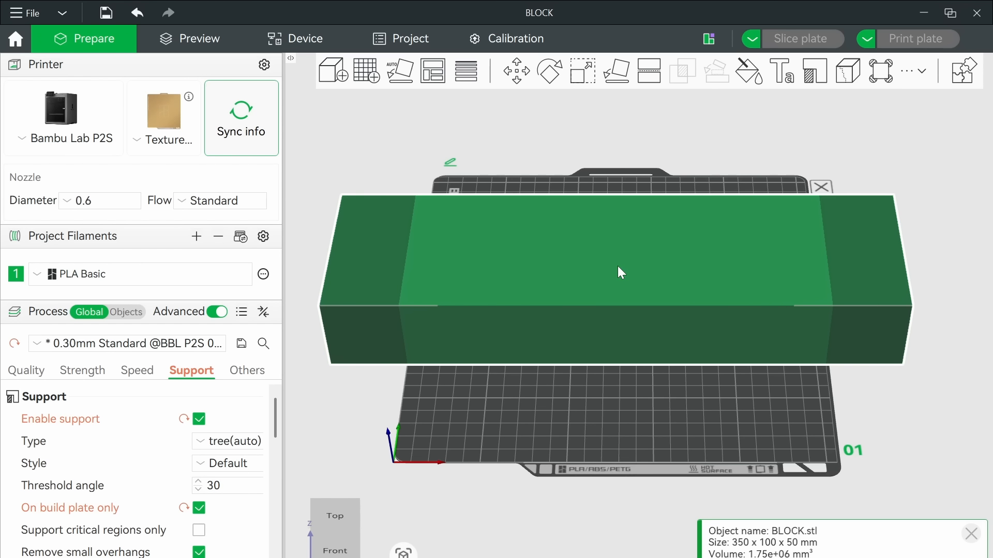
pyautogui.click(650, 77)
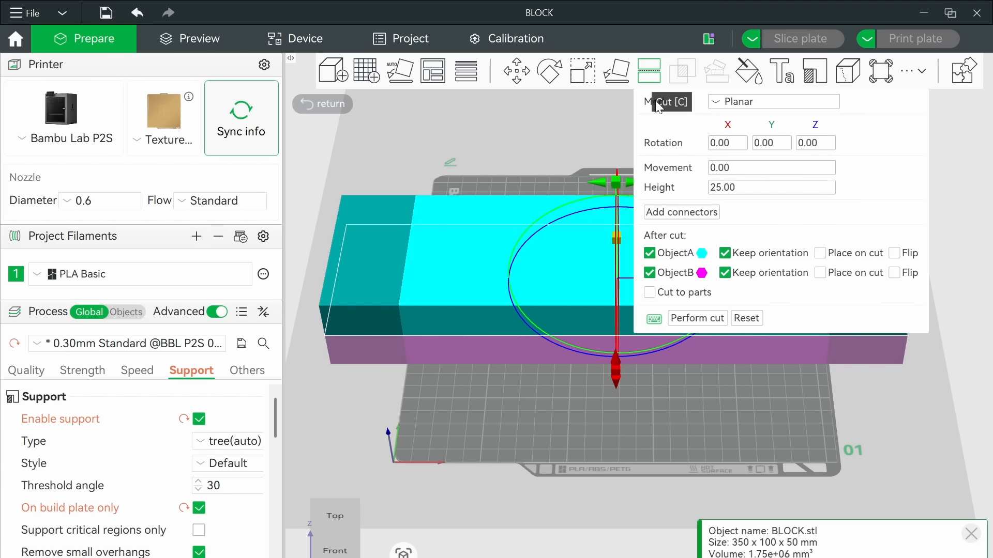
pyautogui.moveTo(723, 404); pyautogui.dragTo(614, 421, button='middle')
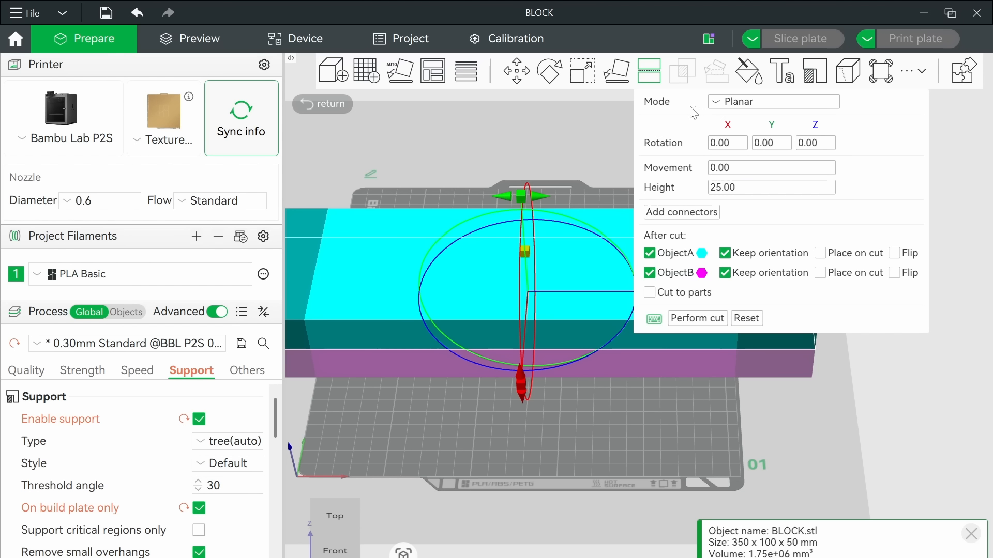
# Step: Preview the Dovetail cut mode on the block and return to the Planar mode
pyautogui.click(768, 106)
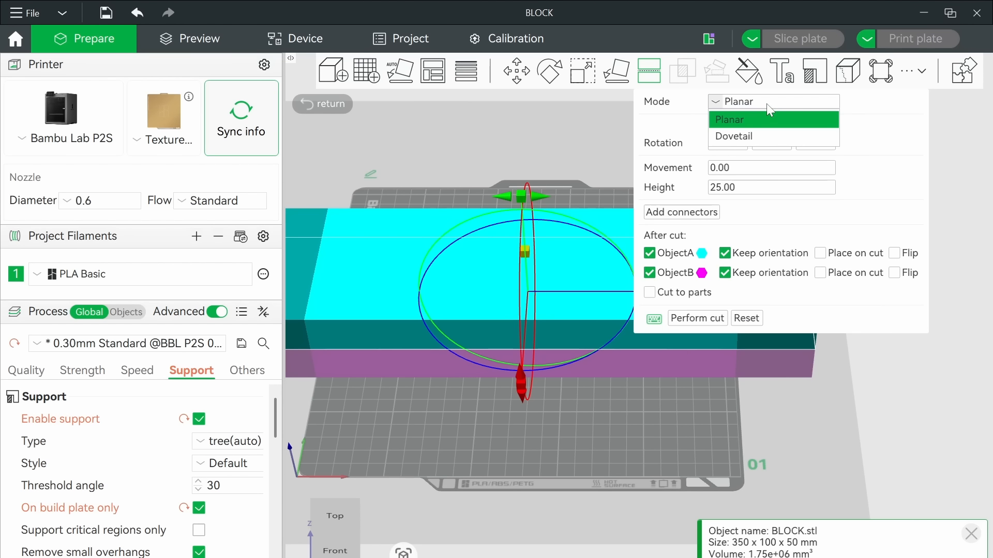
pyautogui.click(765, 134)
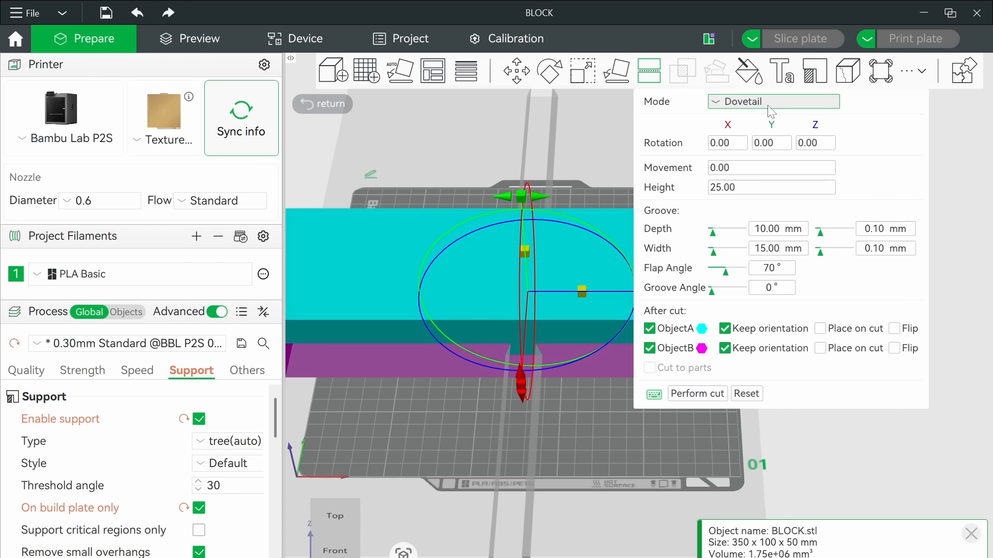
pyautogui.click(770, 106)
pyautogui.click(761, 119)
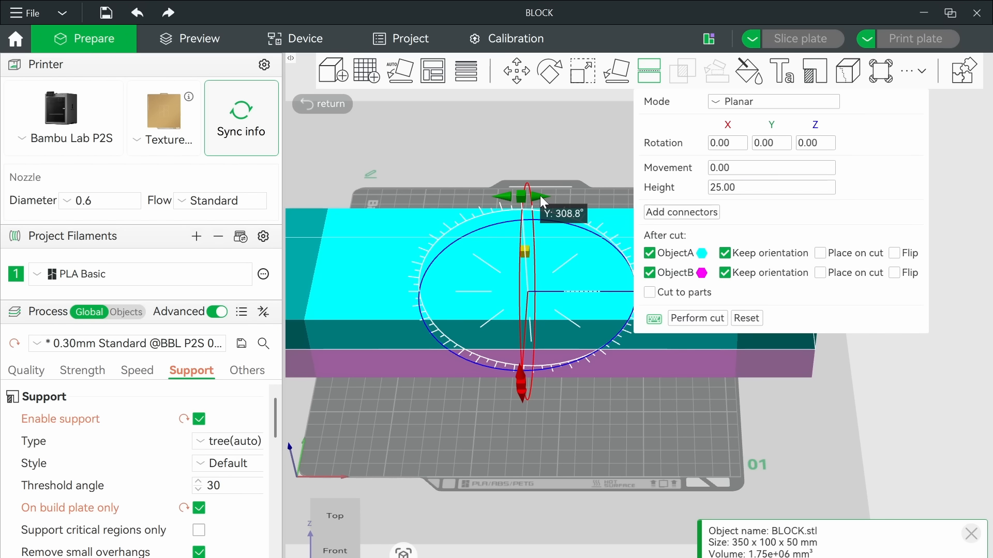
# Step: Tilt the cut plane freehand about the Y axis and set its Y rotation to 90°
pyautogui.scroll(-3, 503, 330)
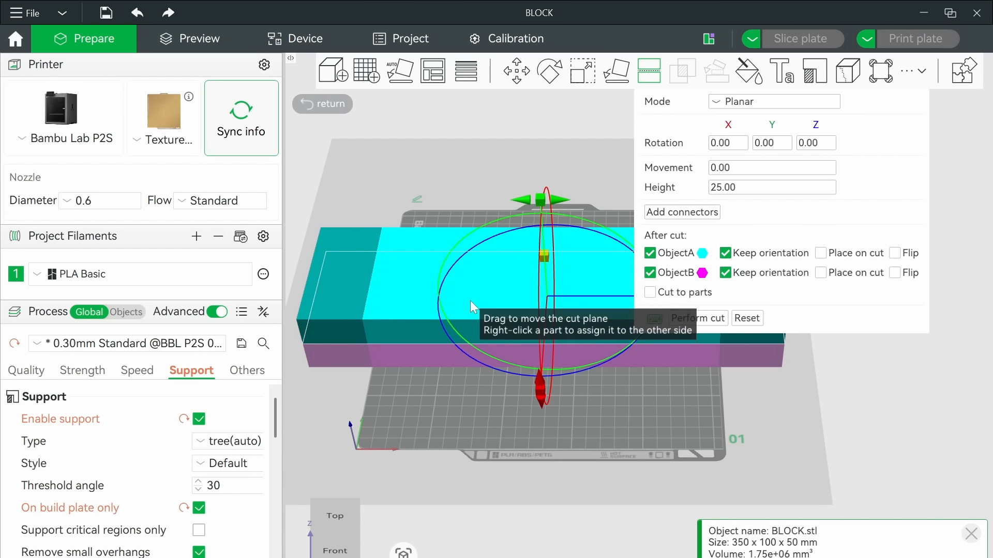
pyautogui.scroll(2, 472, 303)
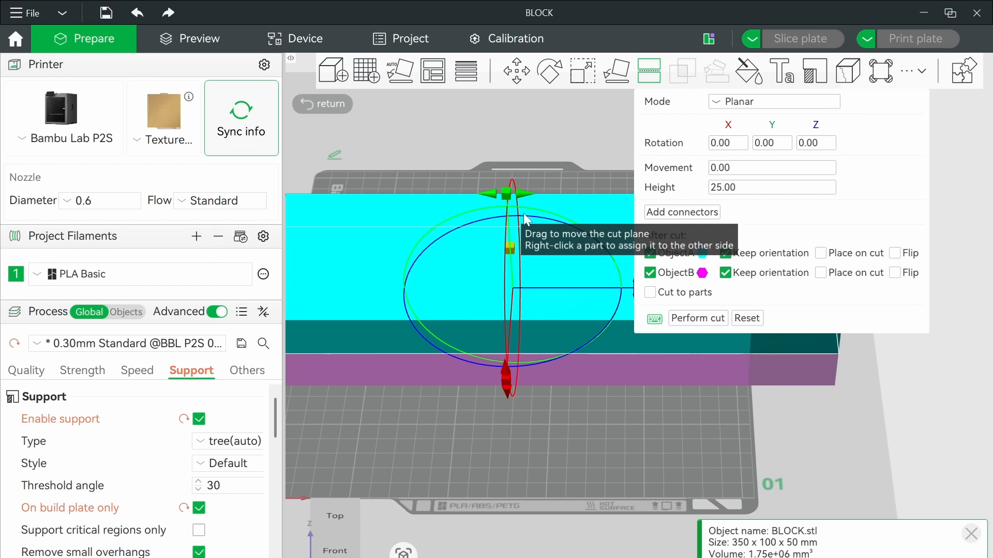
pyautogui.moveTo(523, 193)
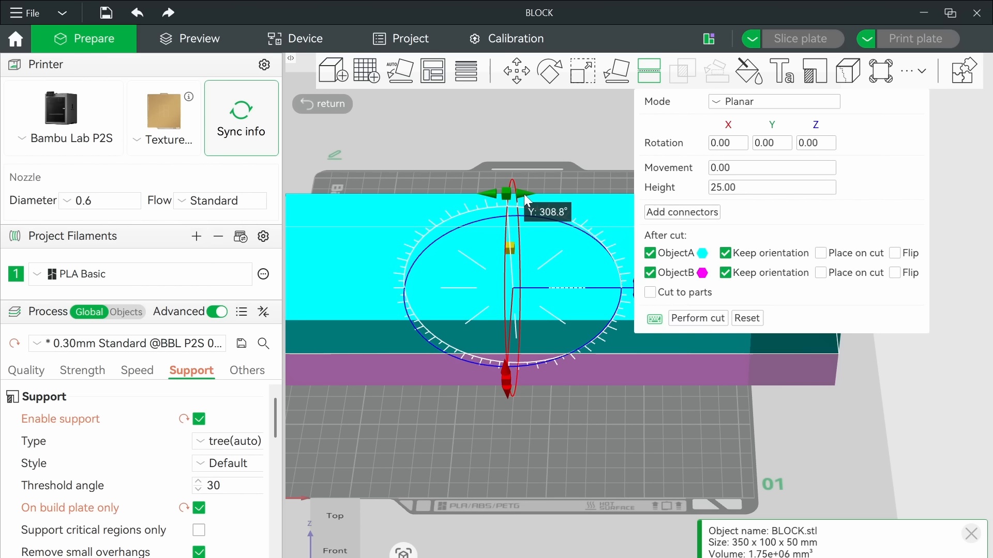
pyautogui.moveTo(523, 193); pyautogui.dragTo(585, 248)
pyautogui.click(775, 144)
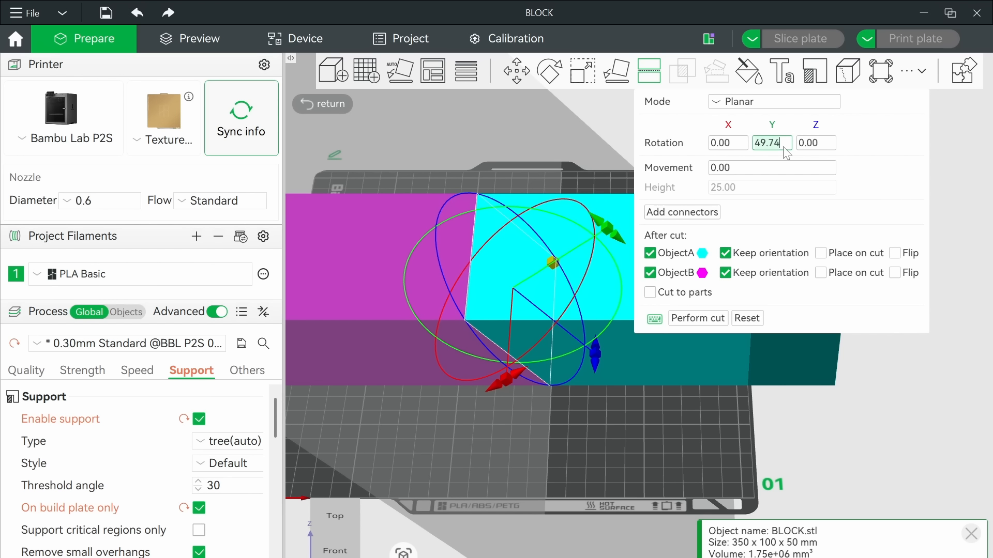
pyautogui.press('BackSpace')
pyautogui.press('BackSpace')
pyautogui.press('BackSpace')
pyautogui.press('BackSpace')
pyautogui.press('BackSpace')
pyautogui.write('90')
pyautogui.press('Return')
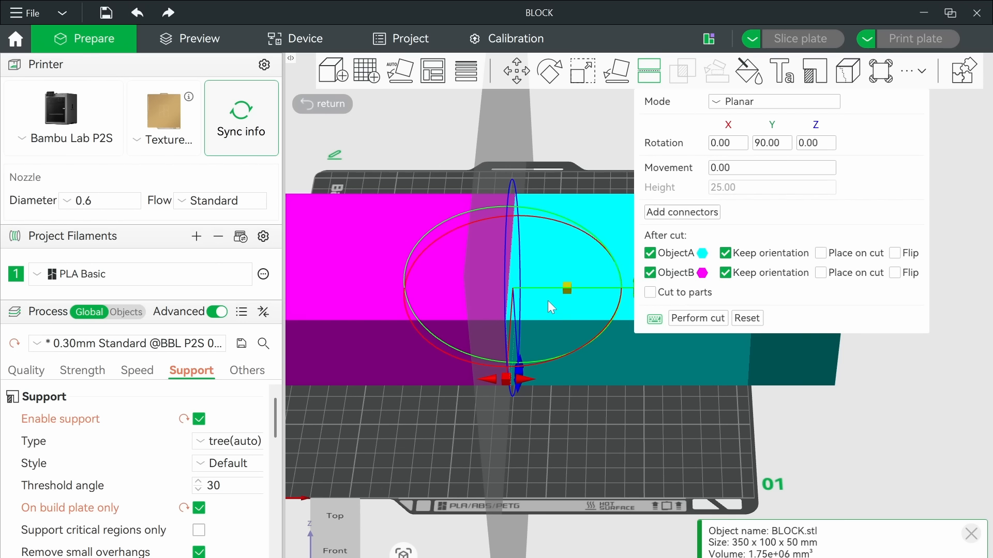
# Step: Set the cut plane's Y rotation to 45° for a slanted cut through the block
pyautogui.scroll(-3, 561, 427)
pyautogui.scroll(3, 572, 316)
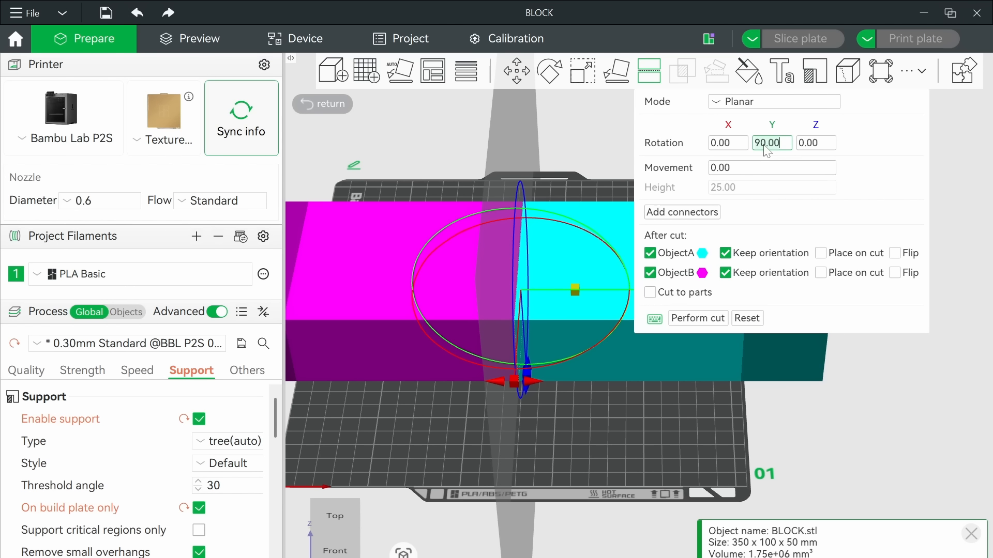
pyautogui.write('45')
pyautogui.press('Return')
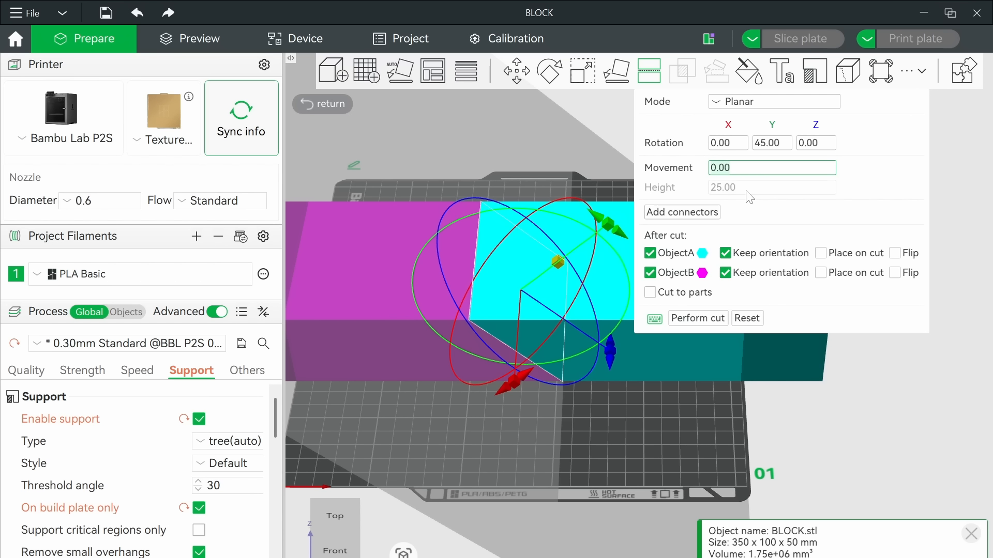
# Step: Shift the slanted cut plane by a movement of 25 and move it back to the block's centre
pyautogui.write('25')
pyautogui.press('Return')
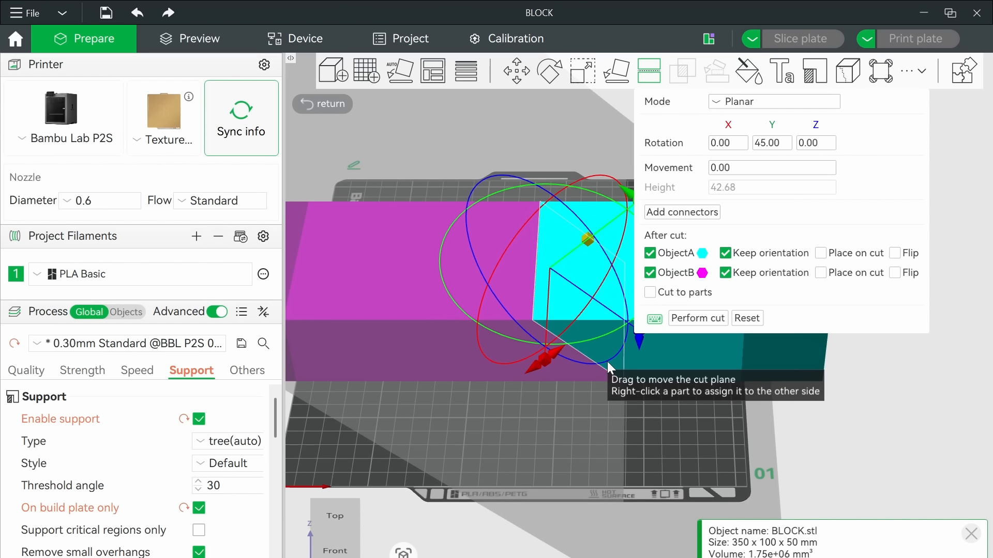
pyautogui.click(731, 169)
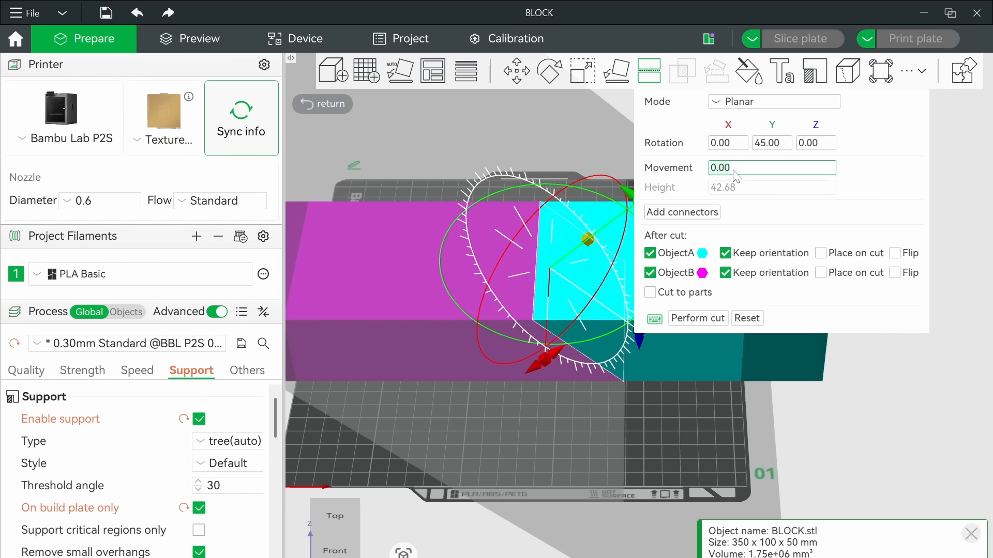
pyautogui.press('BackSpace')
pyautogui.press('BackSpace')
pyautogui.press('BackSpace')
pyautogui.press('BackSpace')
pyautogui.write('-')
pyautogui.press('Return')
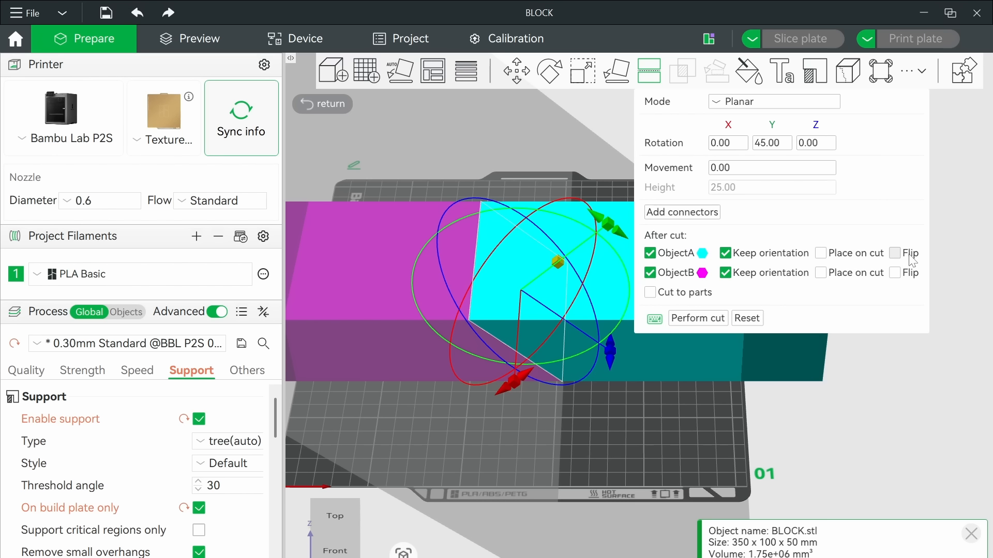
# Step: Set ObjectA to be flipped after the cut
pyautogui.scroll(-2, 503, 371)
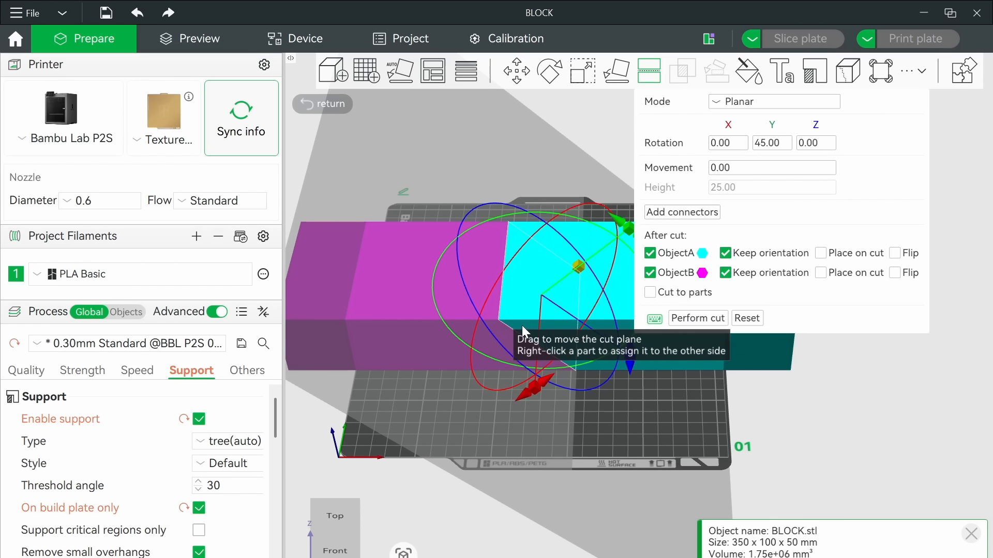
pyautogui.click(895, 253)
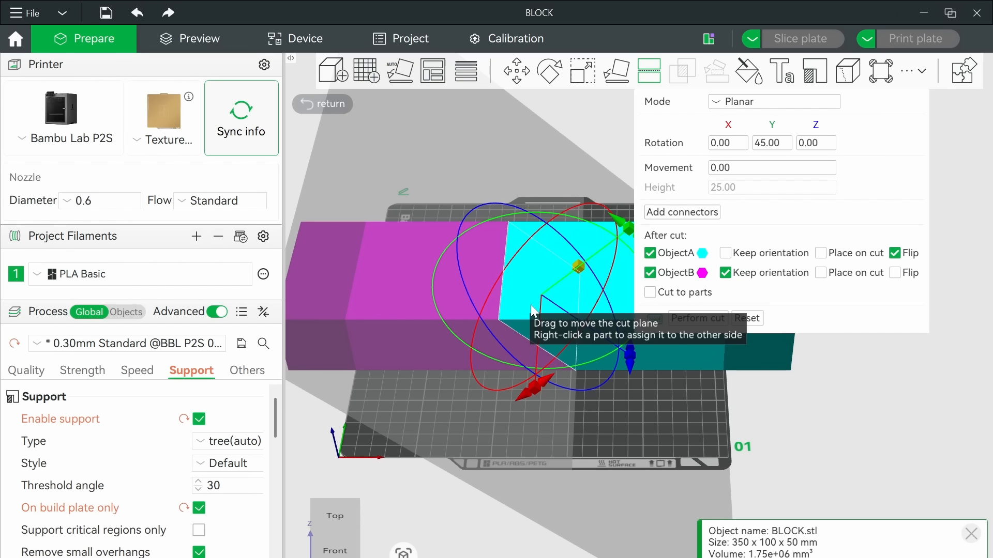
# Step: Open the connector setup for the slanted cut through the block
pyautogui.click(675, 212)
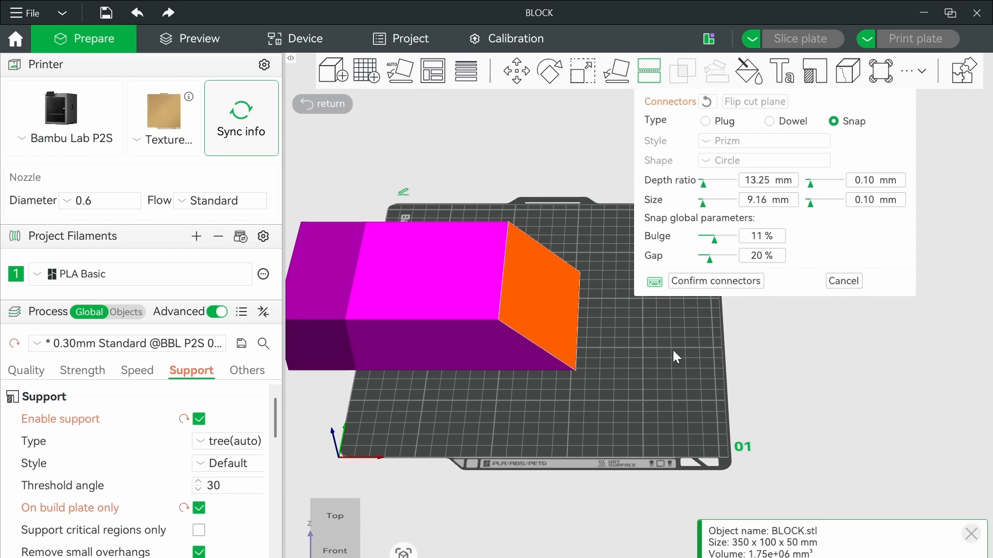
pyautogui.scroll(-2, 681, 344)
pyautogui.scroll(1, 681, 344)
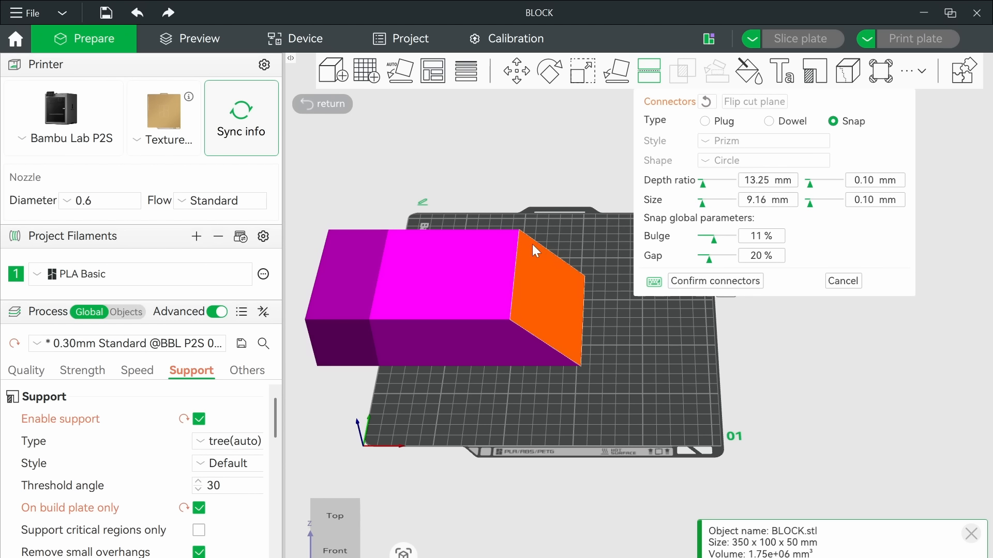
pyautogui.moveTo(640, 385); pyautogui.dragTo(612, 382)
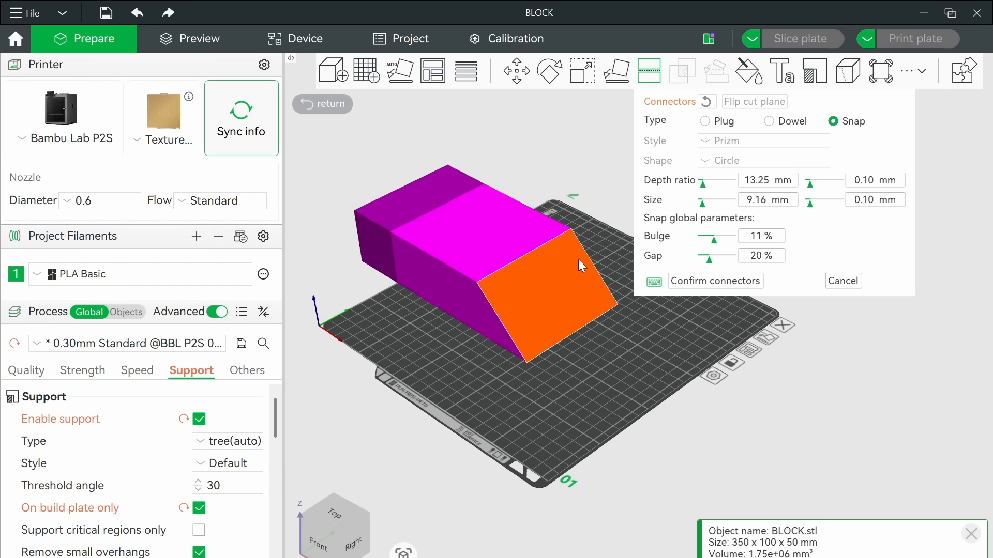
pyautogui.moveTo(640, 364); pyautogui.dragTo(644, 392, button='right')
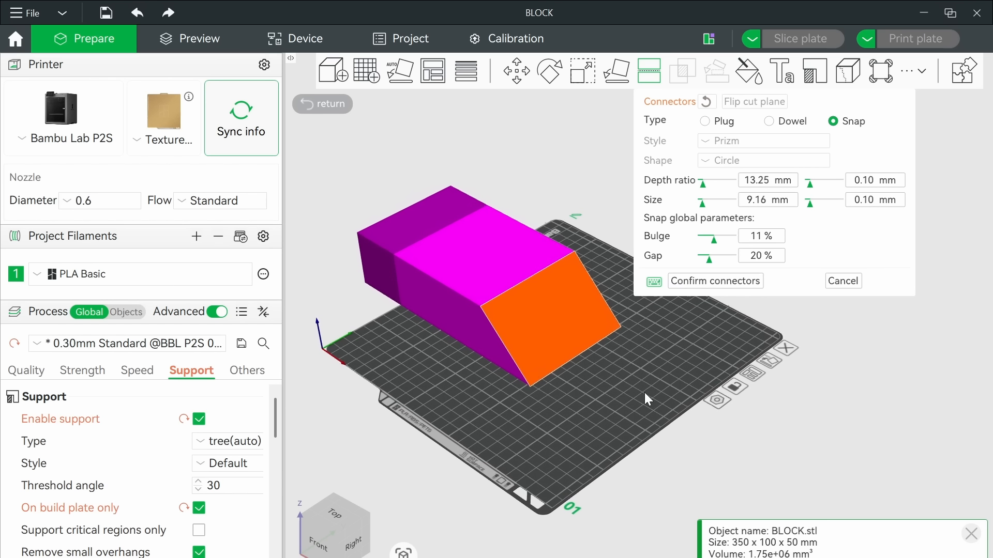
pyautogui.scroll(2, 567, 333)
pyautogui.scroll(2, 570, 363)
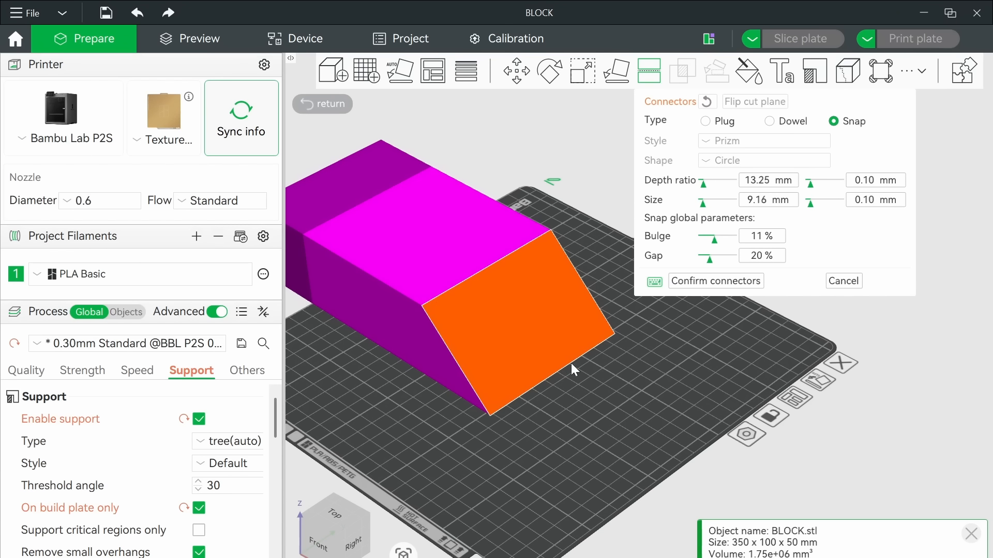
pyautogui.moveTo(650, 370); pyautogui.dragTo(634, 369)
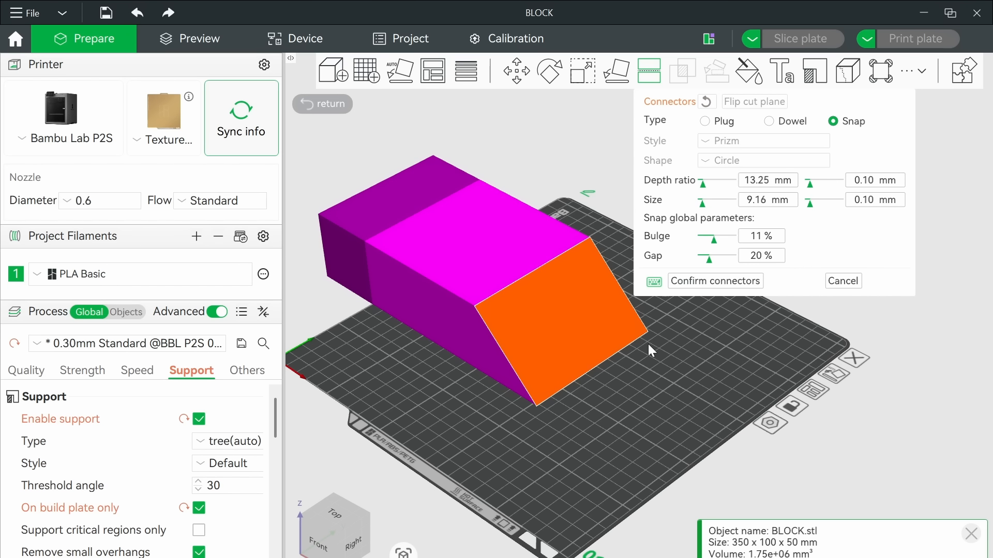
# Step: Set the connectors to the Plug type with Prizm style and Circle shape
pyautogui.click(705, 122)
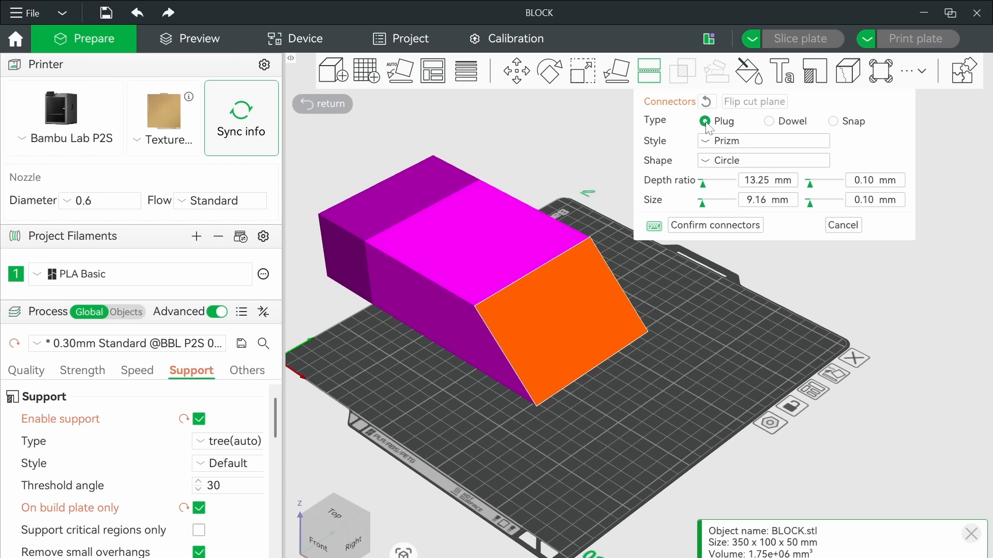
pyautogui.click(792, 125)
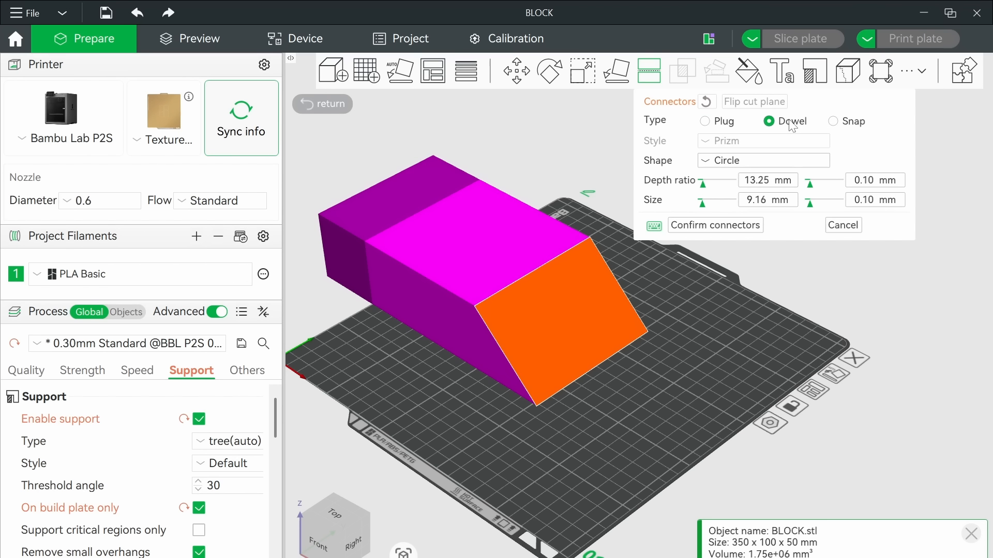
pyautogui.click(859, 123)
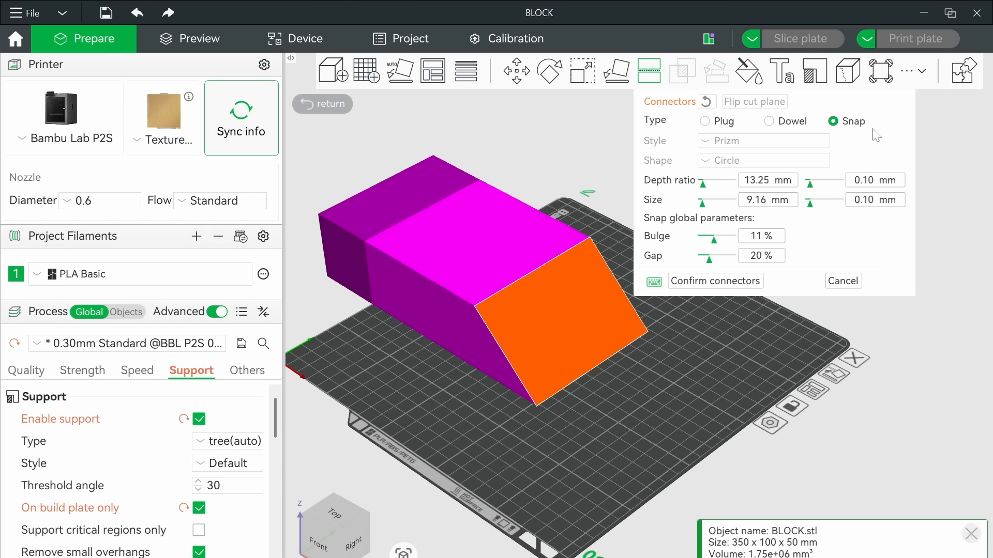
pyautogui.click(706, 122)
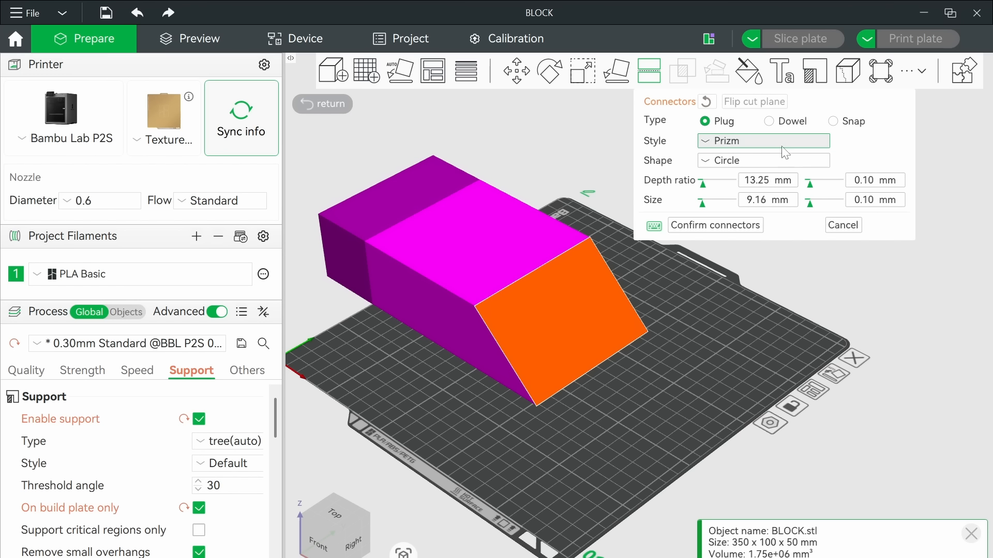
pyautogui.click(723, 142)
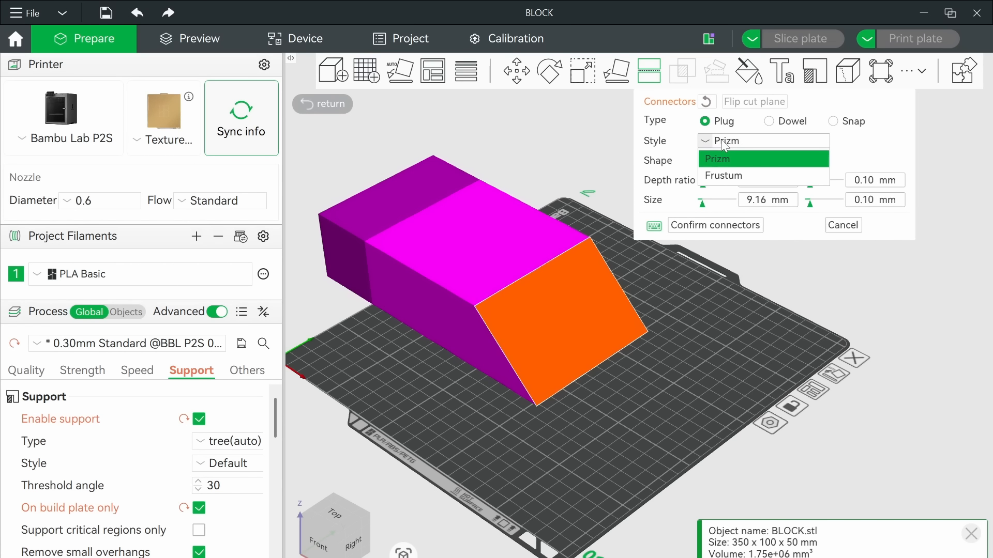
pyautogui.click(752, 161)
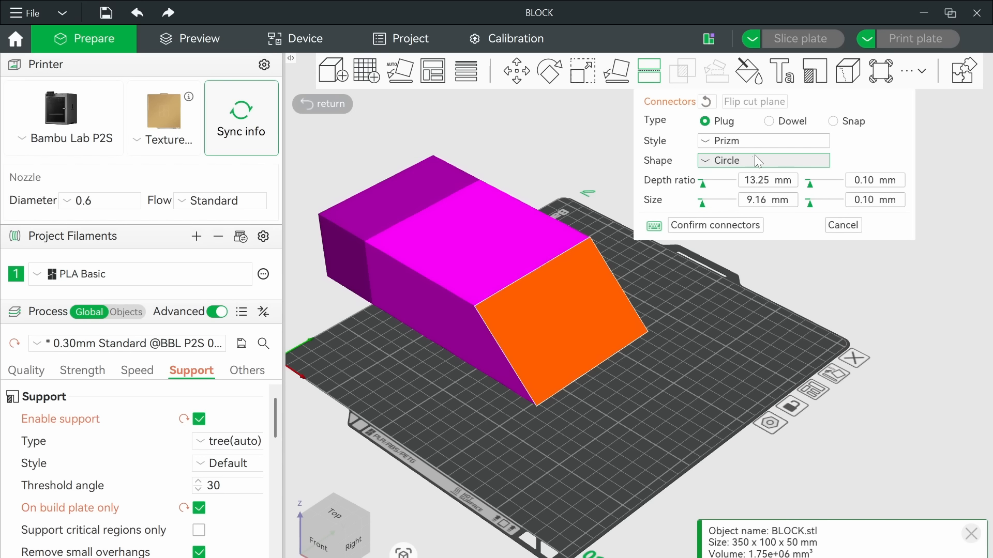
pyautogui.click(752, 160)
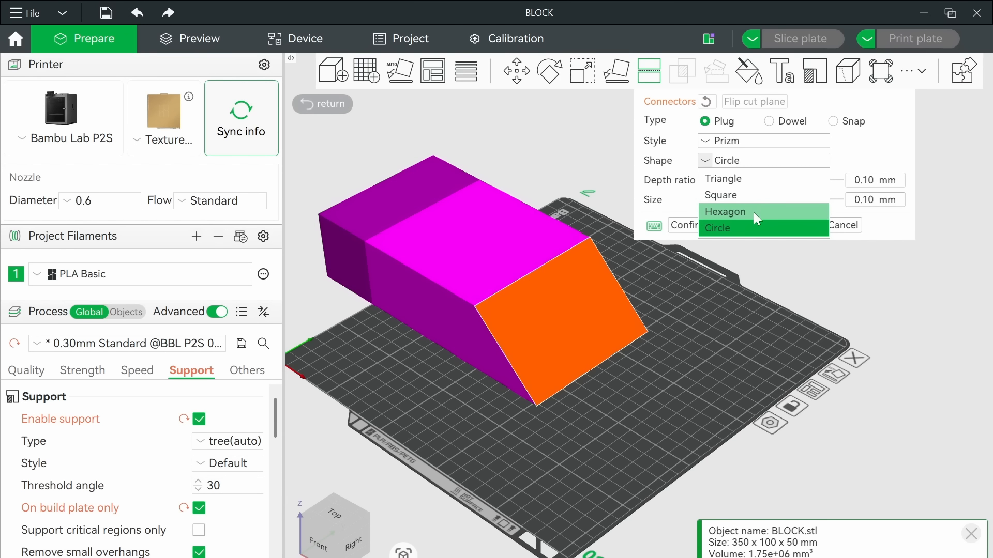
pyautogui.click(749, 228)
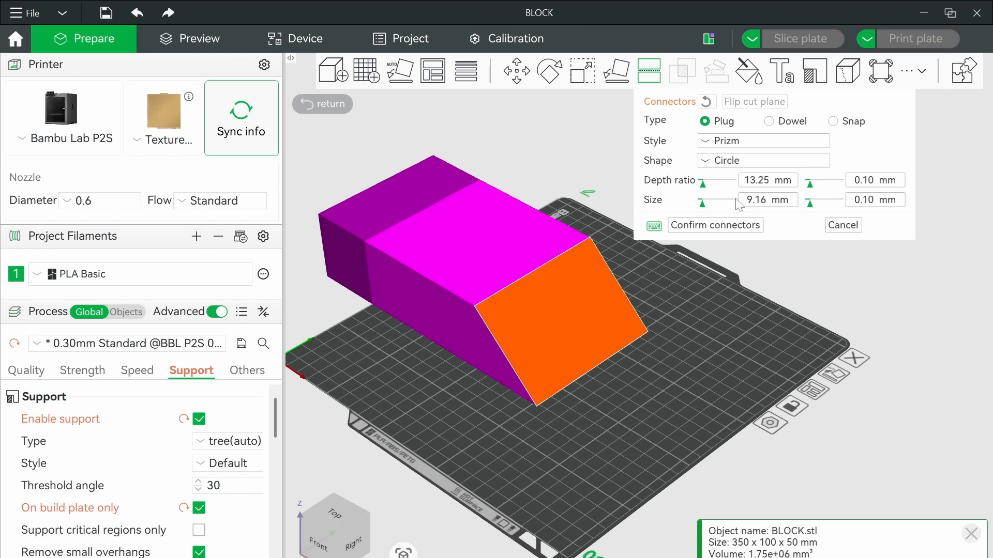
# Step: Set the connector size to 58.15 mm and place one plug near the upper-left corner of the cut face
pyautogui.click(352, 528)
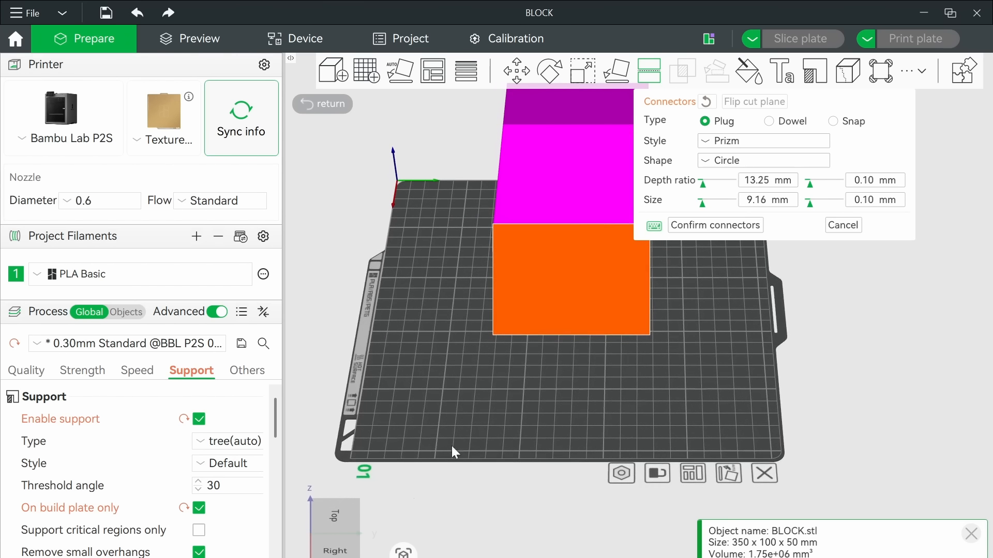
pyautogui.scroll(5, 522, 389)
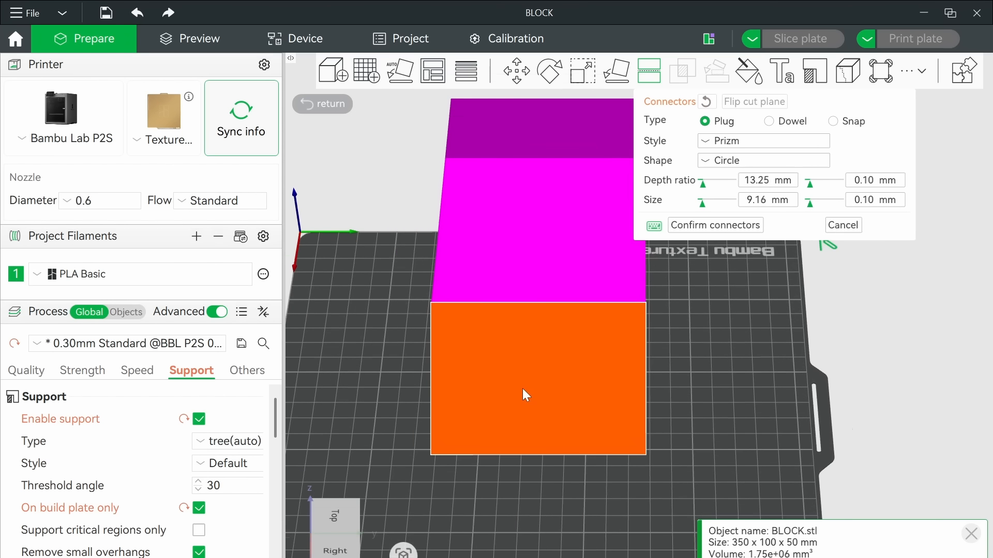
pyautogui.scroll(2, 559, 355)
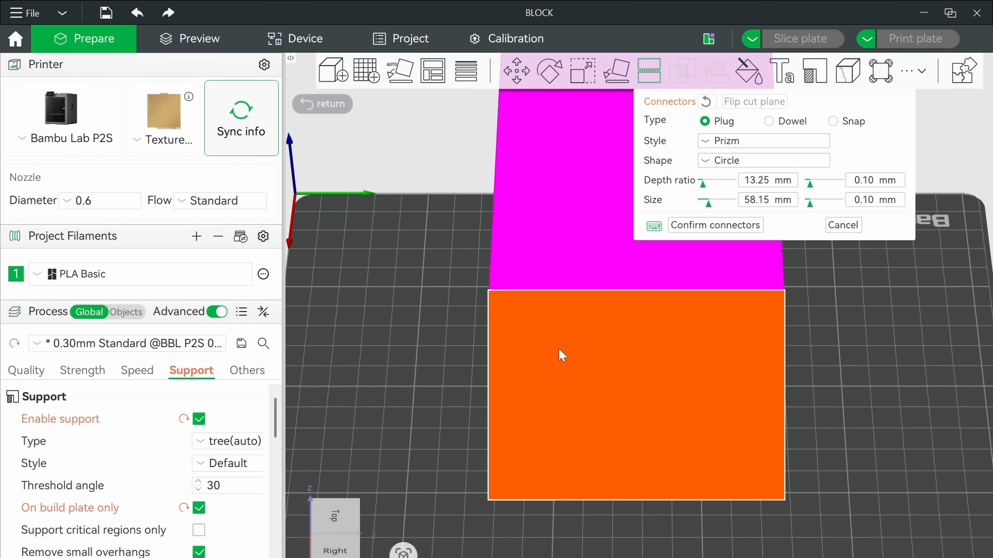
pyautogui.click(560, 353)
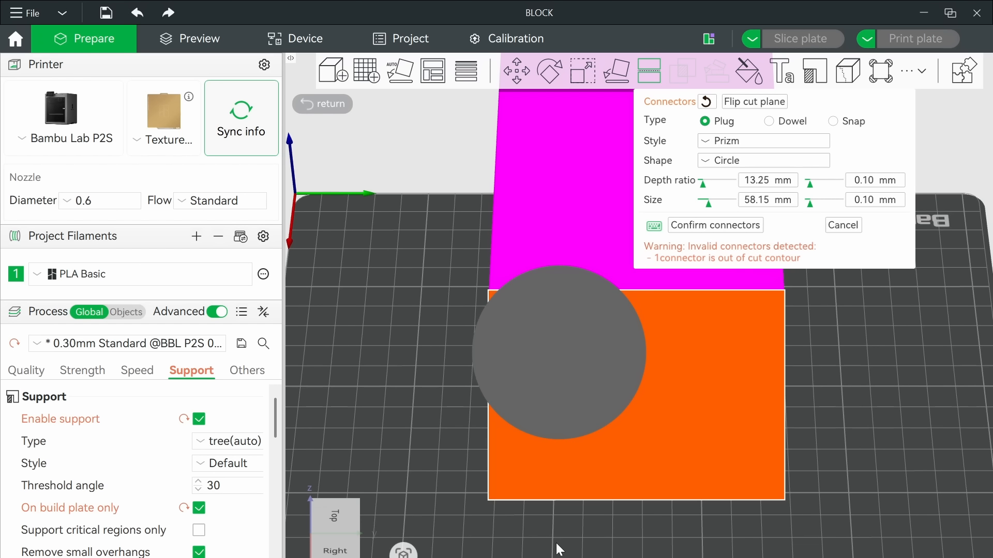
pyautogui.moveTo(557, 550); pyautogui.dragTo(588, 526)
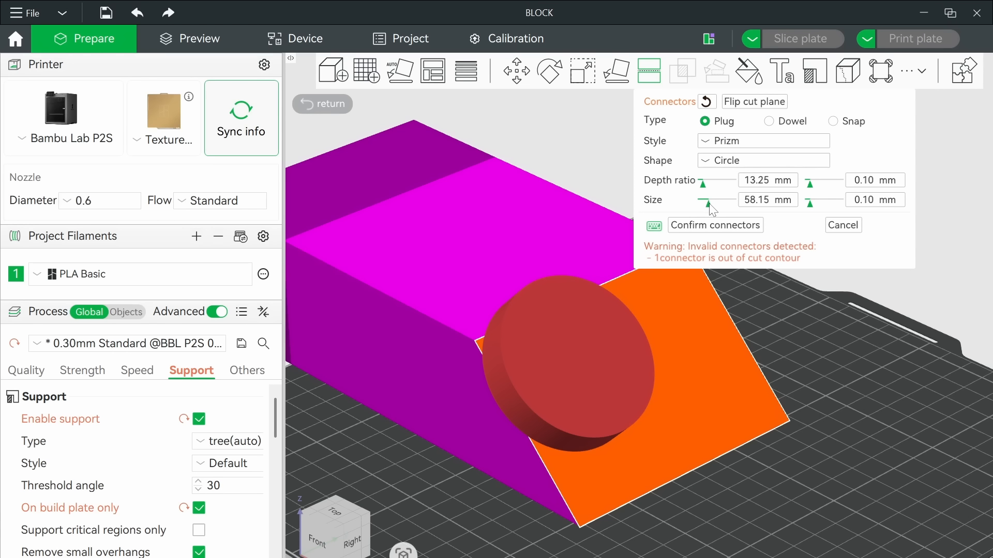
# Step: Reduce the placed plug's size to 10 mm
pyautogui.moveTo(707, 202)
pyautogui.mouseDown()
pyautogui.moveTo(716, 205)
pyautogui.moveTo(706, 215)
pyautogui.mouseUp()
pyautogui.click(599, 337)
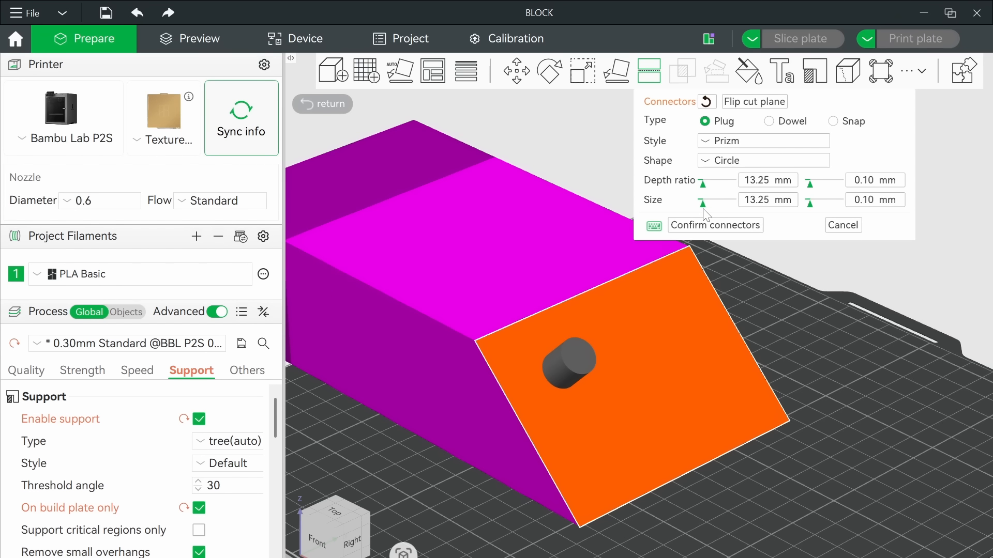
pyautogui.click(764, 205)
pyautogui.write('10')
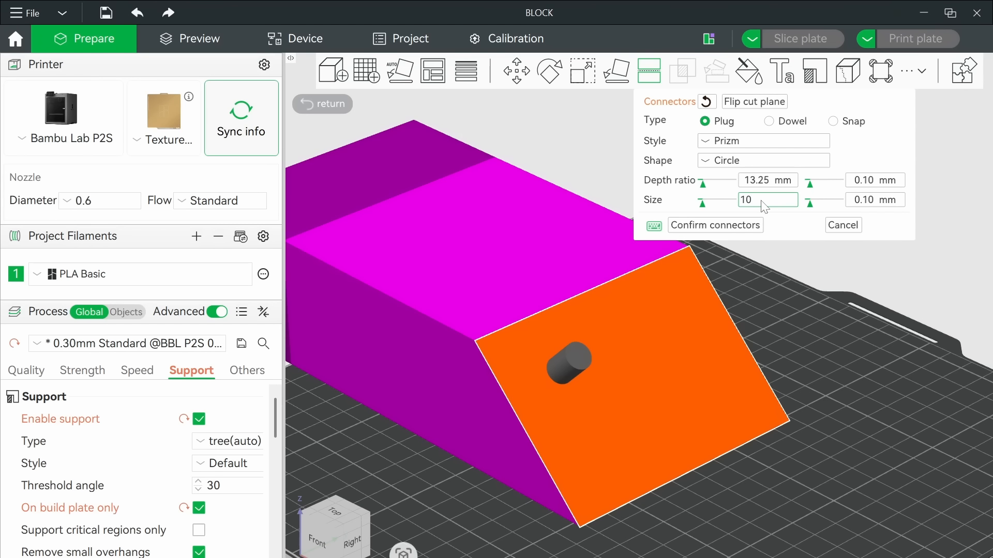
pyautogui.press('Return')
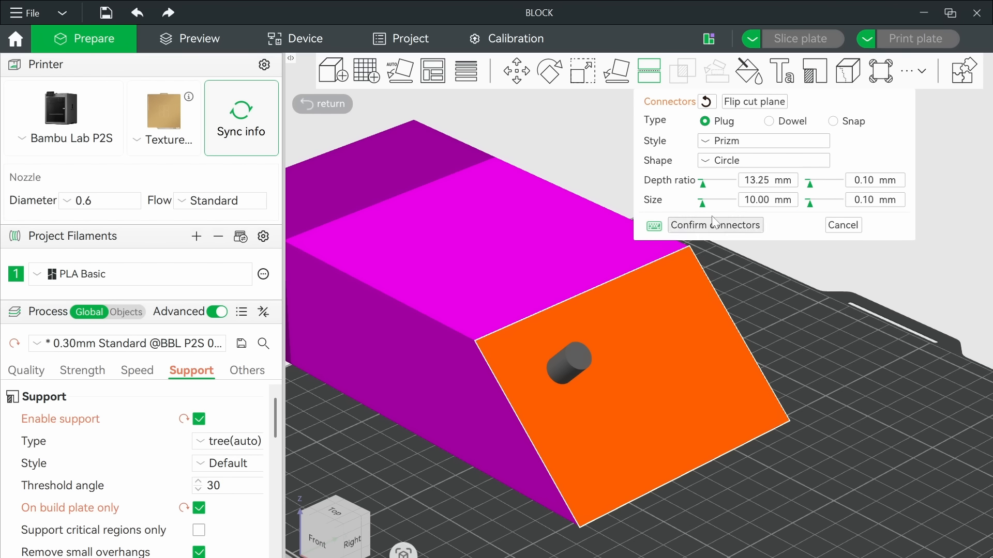
# Step: Try longer plug depths of 17.33 mm and 54.07 mm, and bring the depth back to 13.25 mm
pyautogui.moveTo(702, 185); pyautogui.dragTo(707, 195)
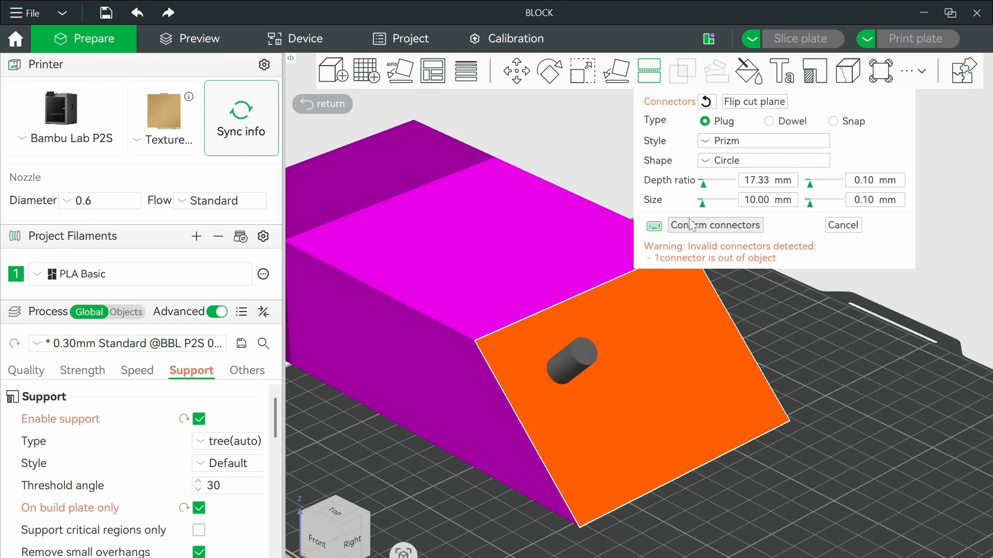
pyautogui.moveTo(706, 190); pyautogui.dragTo(711, 191)
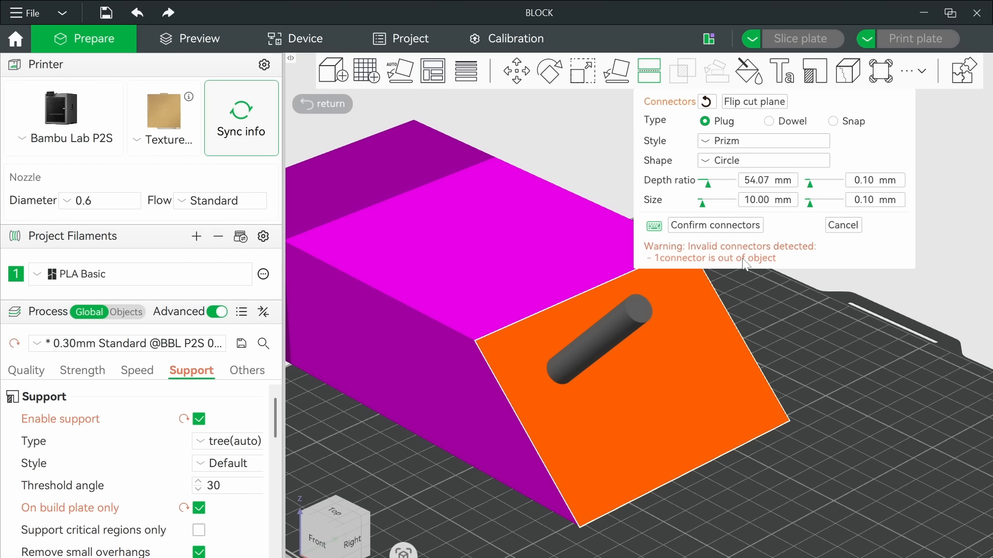
pyautogui.moveTo(707, 192); pyautogui.dragTo(706, 194)
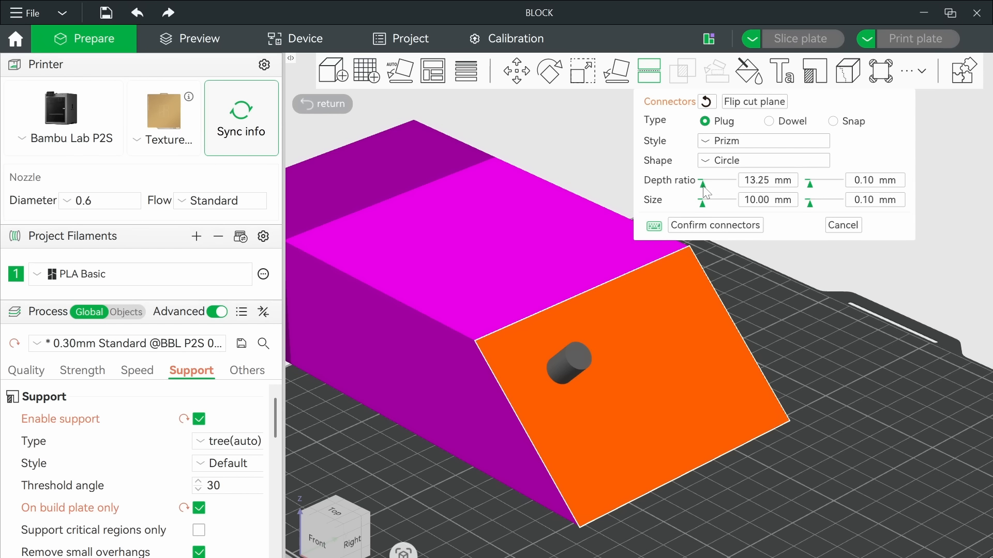
# Step: Set the plug's depth ratio to 10 mm
pyautogui.click(769, 187)
pyautogui.press('BackSpace')
pyautogui.press('BackSpace')
pyautogui.press('BackSpace')
pyautogui.press('BackSpace')
pyautogui.press('BackSpace')
pyautogui.write('10')
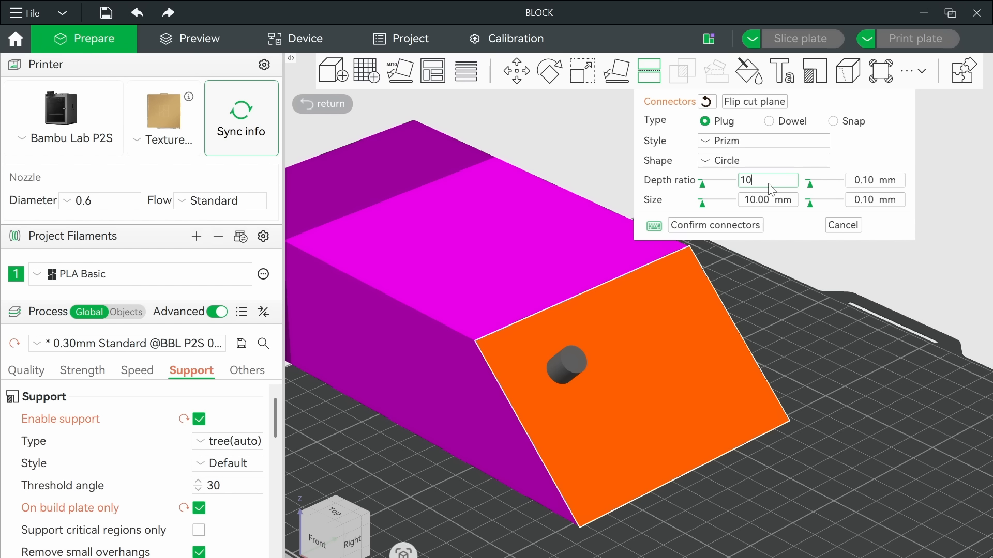
pyautogui.press('Return')
# Step: Place three more plugs near the remaining corners of the cut face
pyautogui.click(357, 518)
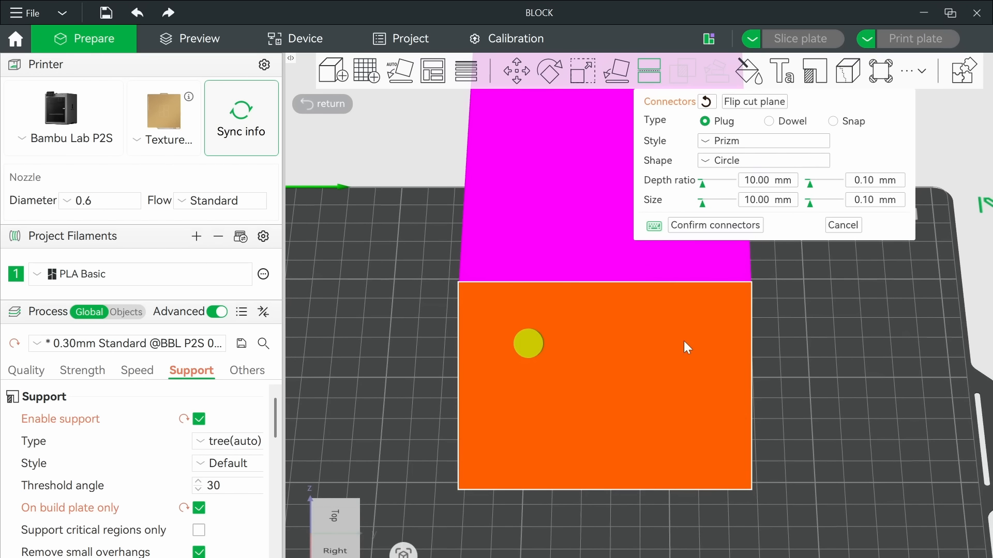
pyautogui.click(522, 436)
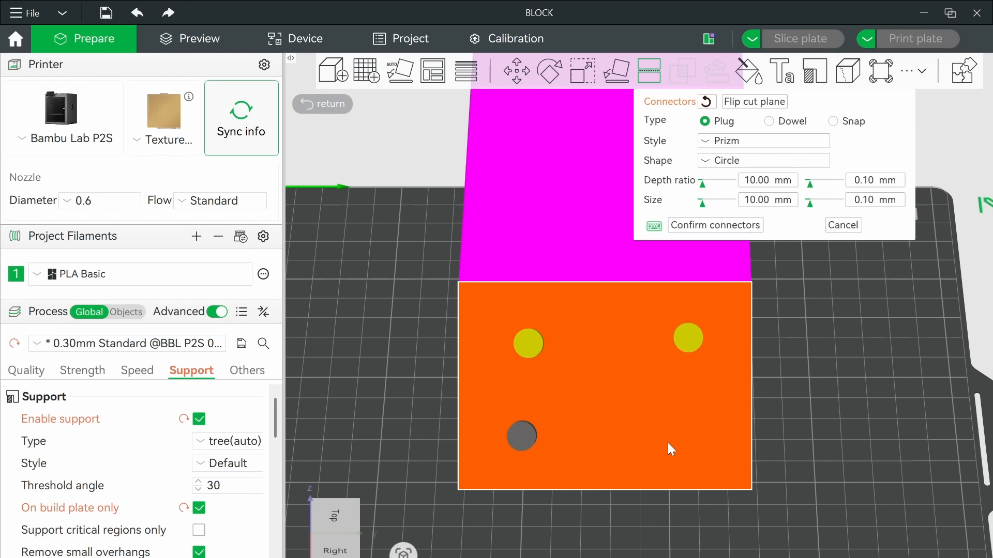
pyautogui.click(694, 435)
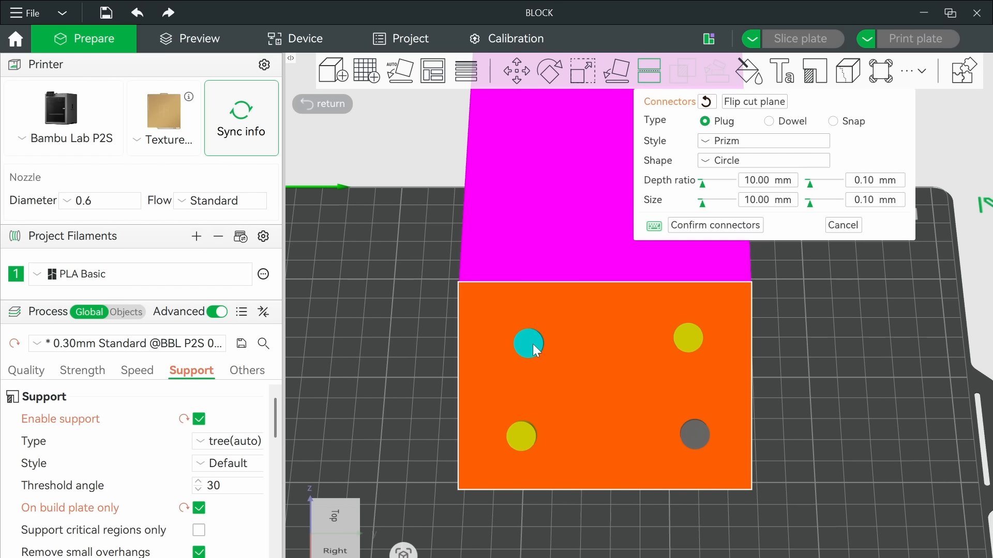
# Step: Reposition the four plugs into an even rectangular pattern on the cut face and confirm the connectors
pyautogui.moveTo(532, 343)
pyautogui.mouseDown()
pyautogui.moveTo(502, 320)
pyautogui.moveTo(519, 334)
pyautogui.mouseUp()
pyautogui.click(524, 446)
pyautogui.moveTo(522, 438); pyautogui.dragTo(518, 437)
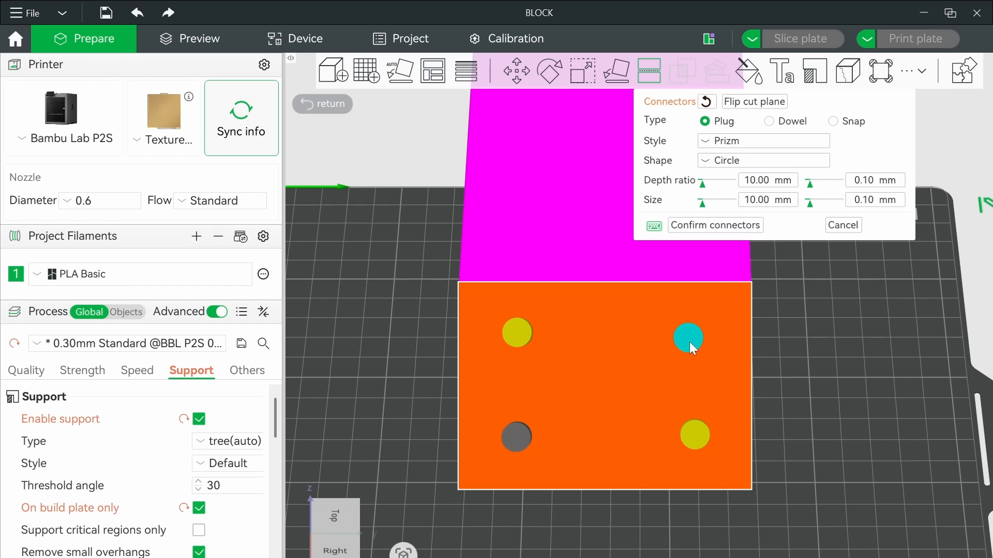
pyautogui.moveTo(700, 338); pyautogui.dragTo(699, 335)
pyautogui.moveTo(700, 335); pyautogui.dragTo(696, 335)
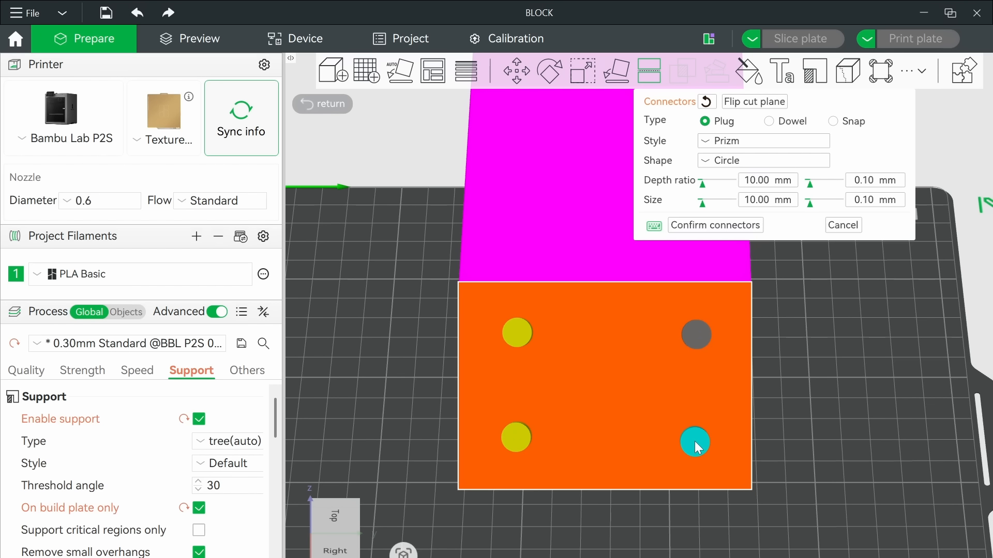
pyautogui.moveTo(695, 442)
pyautogui.mouseDown()
pyautogui.moveTo(616, 389)
pyautogui.moveTo(699, 439)
pyautogui.mouseUp()
pyautogui.click(695, 440)
pyautogui.moveTo(688, 335); pyautogui.dragTo(690, 331)
pyautogui.click(694, 333)
pyautogui.click(735, 224)
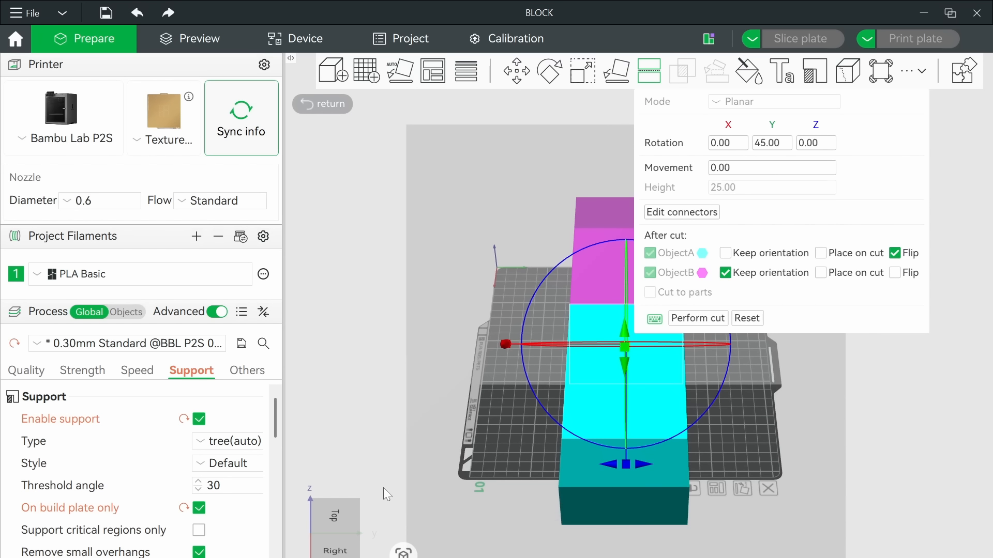
pyautogui.moveTo(383, 488); pyautogui.dragTo(411, 438)
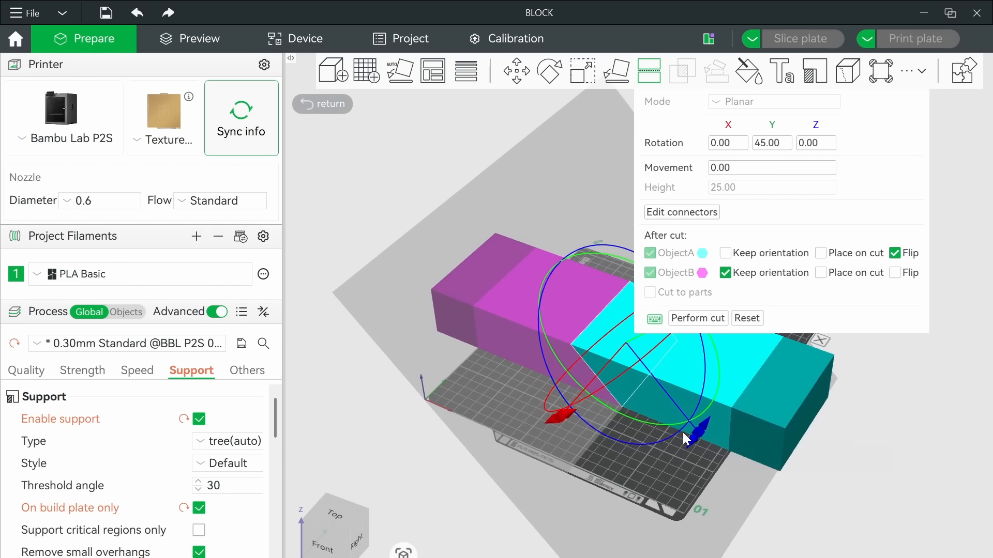
pyautogui.moveTo(683, 463); pyautogui.dragTo(603, 507, button='right')
pyautogui.scroll(1, 598, 343)
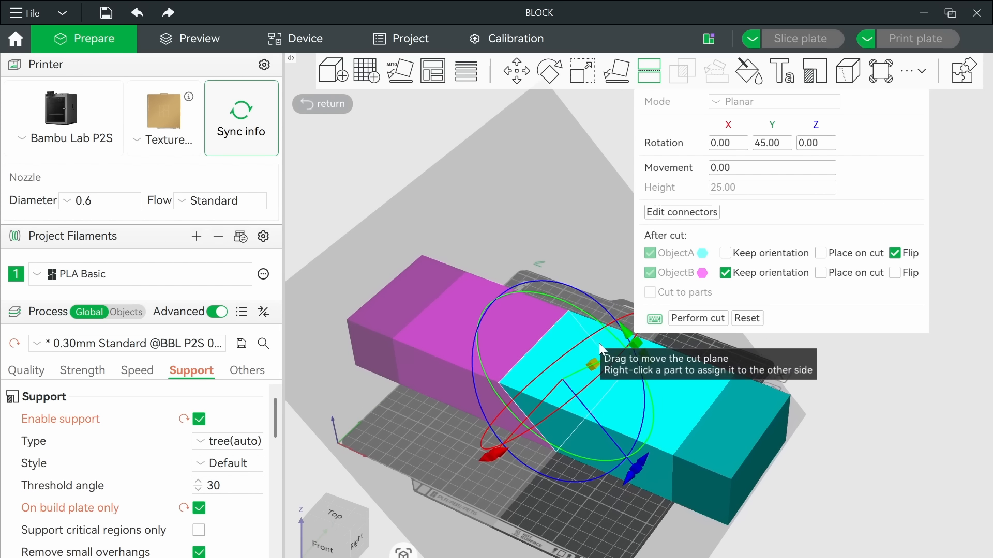
pyautogui.scroll(1, 590, 372)
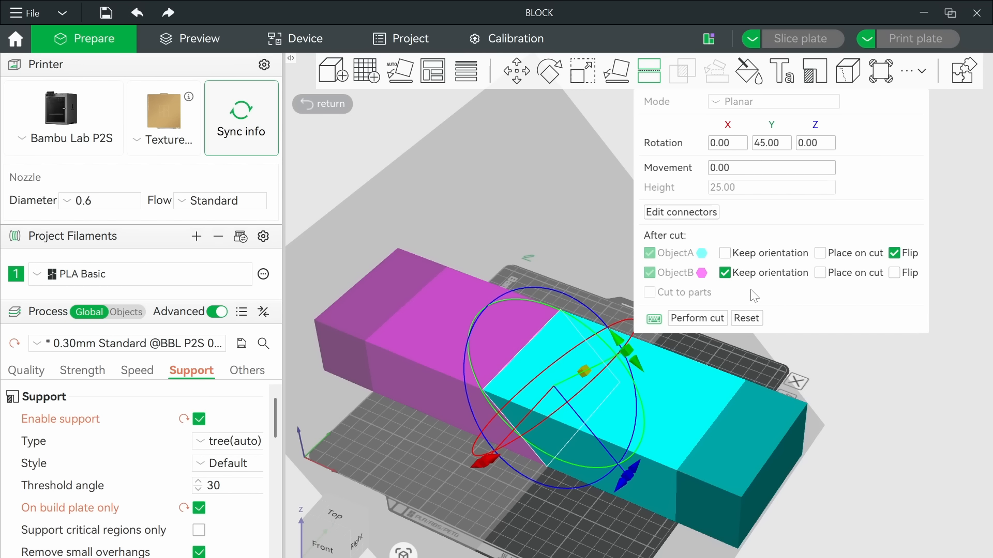
# Step: Perform the 45° cut with the four plugs, dismiss the notification and deselect the two halves
pyautogui.click(709, 320)
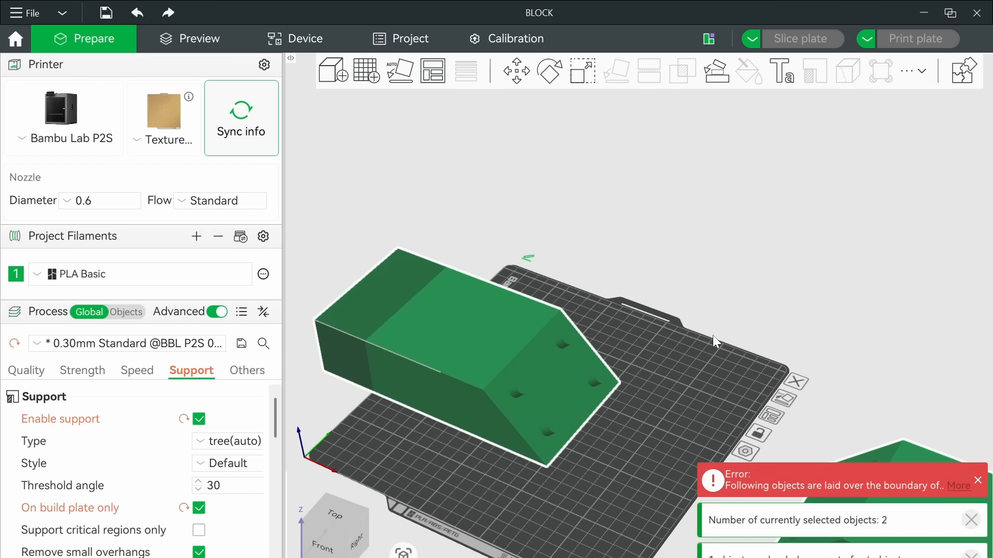
pyautogui.scroll(-3, 715, 342)
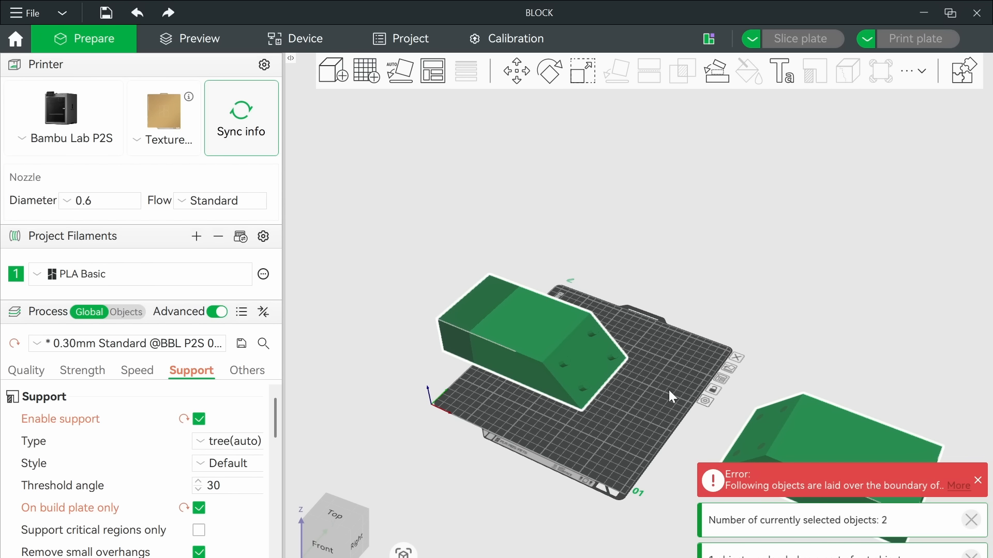
pyautogui.click(978, 480)
pyautogui.click(722, 227)
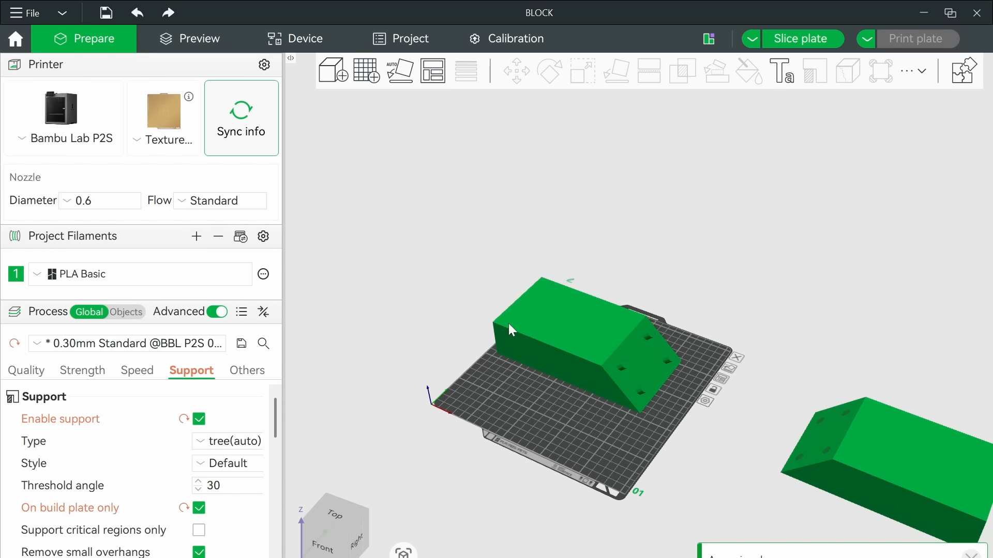
# Step: Arrange both halves of the 45° cut block next to each other within the build plate
pyautogui.moveTo(634, 371); pyautogui.dragTo(661, 369)
pyautogui.moveTo(878, 444); pyautogui.dragTo(557, 373)
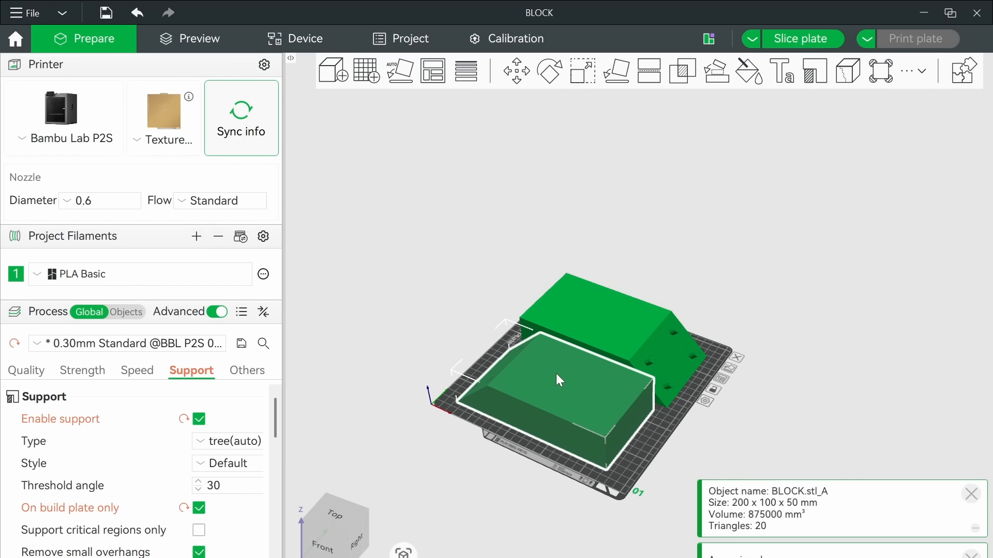
pyautogui.click(336, 516)
pyautogui.moveTo(625, 315); pyautogui.dragTo(620, 308)
pyautogui.moveTo(618, 425); pyautogui.dragTo(618, 414)
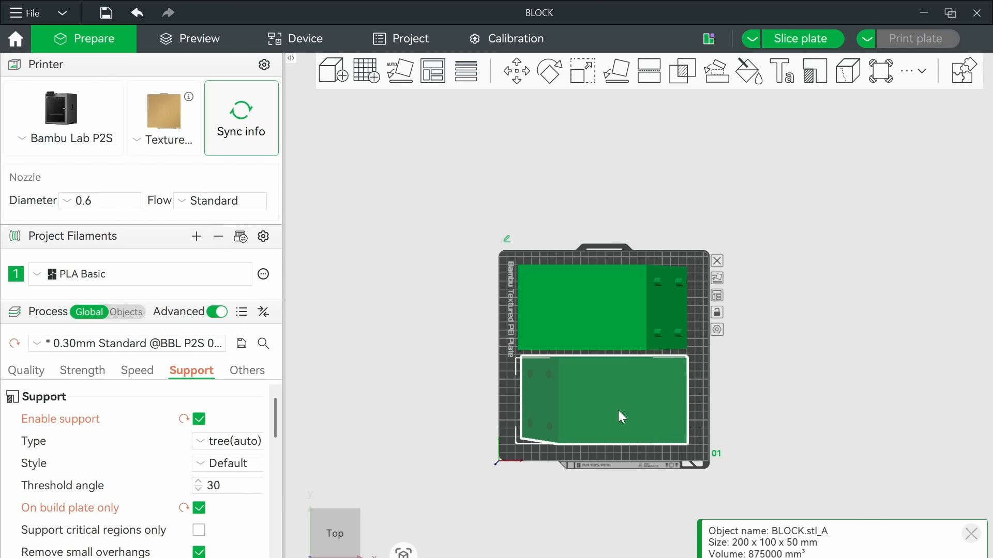
# Step: Examine the plugs and matching holes on the two angled cut faces from several sides
pyautogui.click(799, 425)
pyautogui.moveTo(797, 425); pyautogui.dragTo(756, 385)
pyautogui.scroll(6, 668, 364)
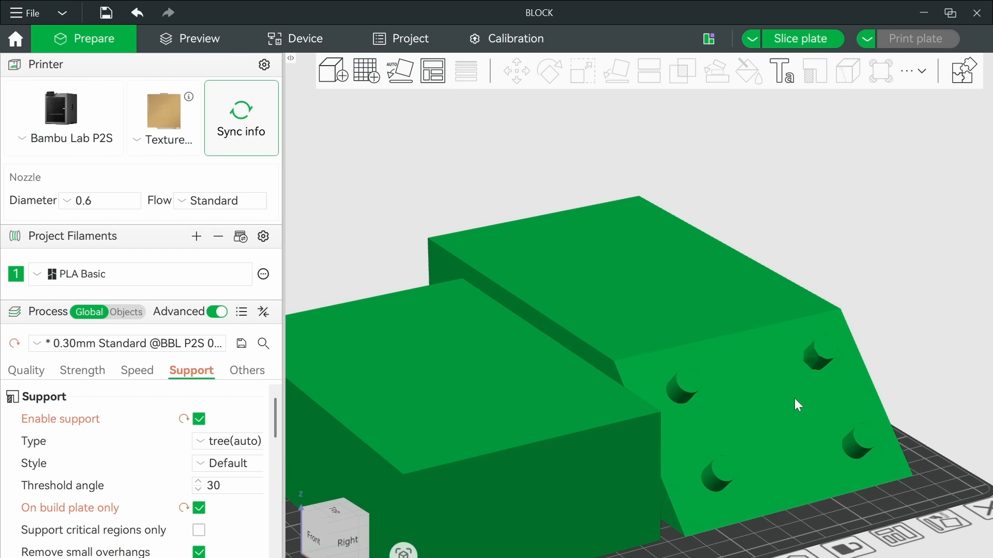
pyautogui.moveTo(867, 511); pyautogui.dragTo(749, 443, button='middle')
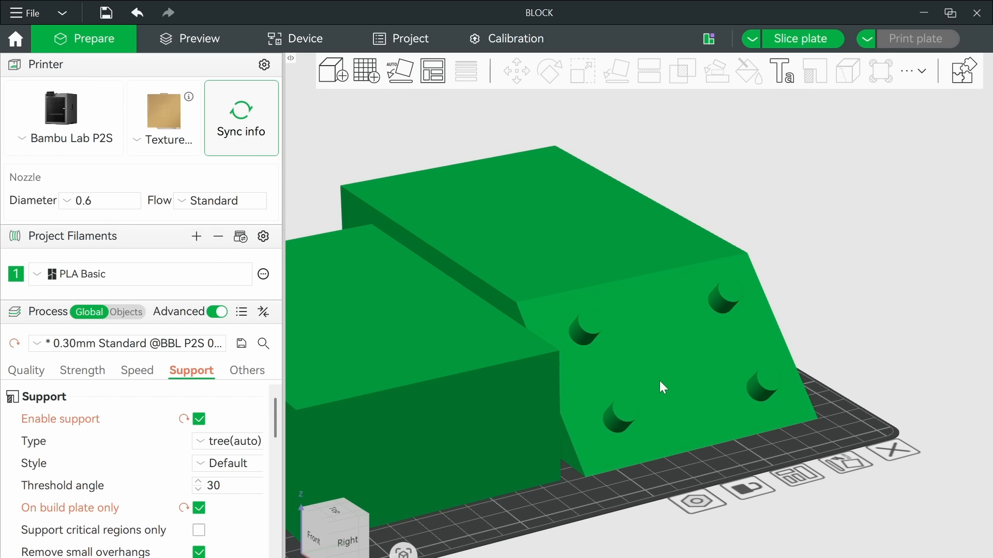
pyautogui.moveTo(741, 321); pyautogui.dragTo(636, 330)
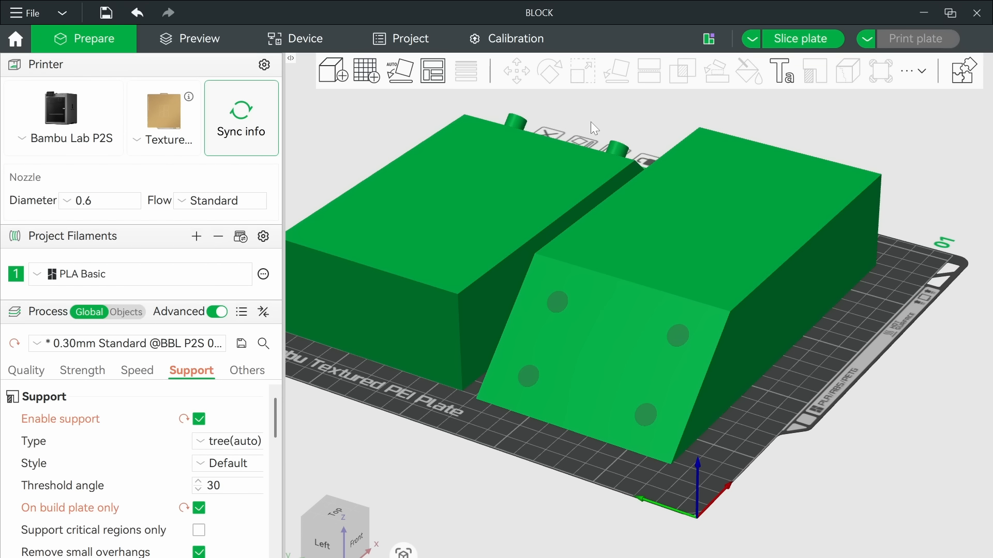
pyautogui.scroll(-2, 712, 303)
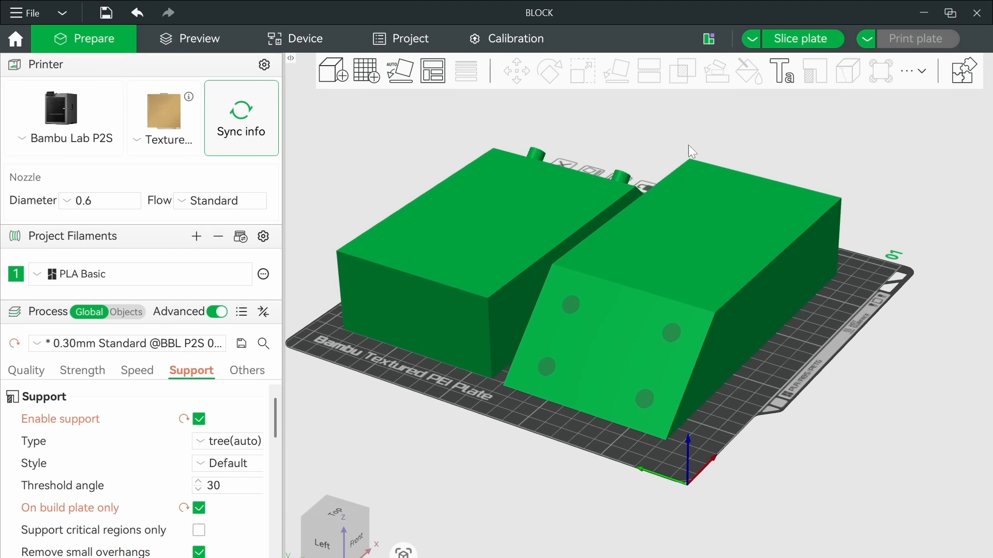
# Step: Slice the plate and inspect the plug holes on the angled face through the layers of the preview
pyautogui.click(784, 42)
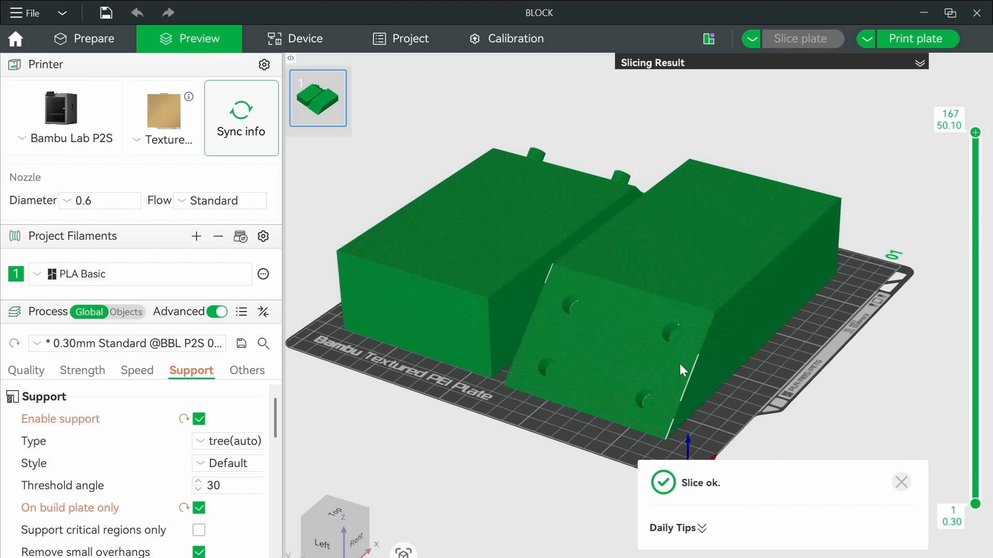
pyautogui.scroll(5, 783, 373)
pyautogui.scroll(2, 782, 389)
pyautogui.moveTo(873, 388); pyautogui.dragTo(865, 258, button='right')
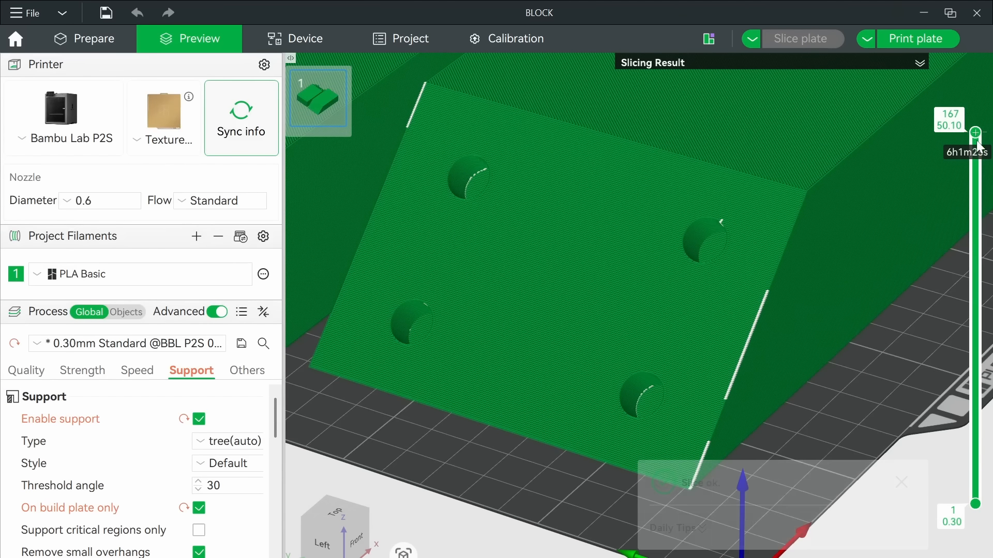
pyautogui.moveTo(974, 151); pyautogui.dragTo(975, 453)
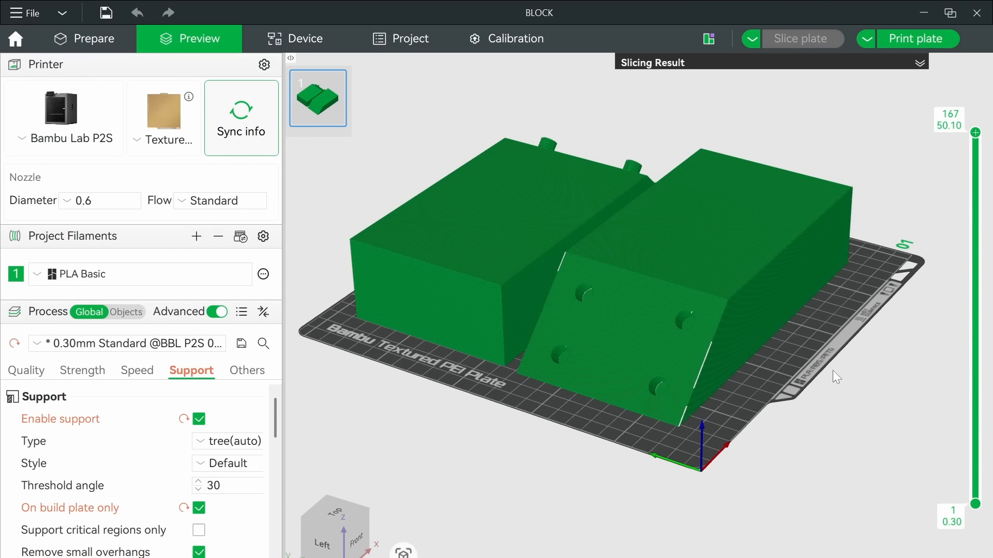
pyautogui.click(361, 516)
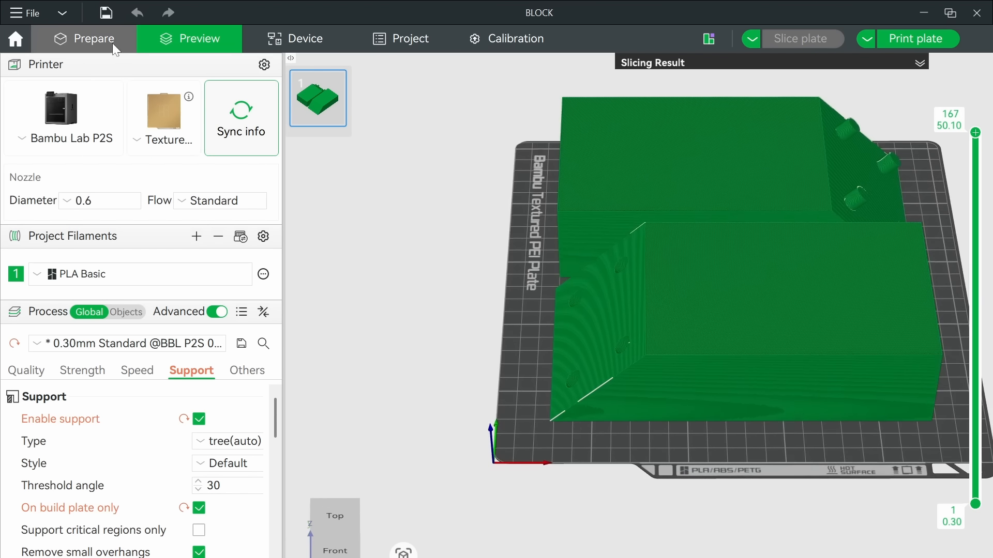
# Step: Return to the model preparation view and undo the arrangement and the 45° cut until the block is whole
pyautogui.click(113, 43)
pyautogui.moveTo(496, 263); pyautogui.dragTo(371, 297)
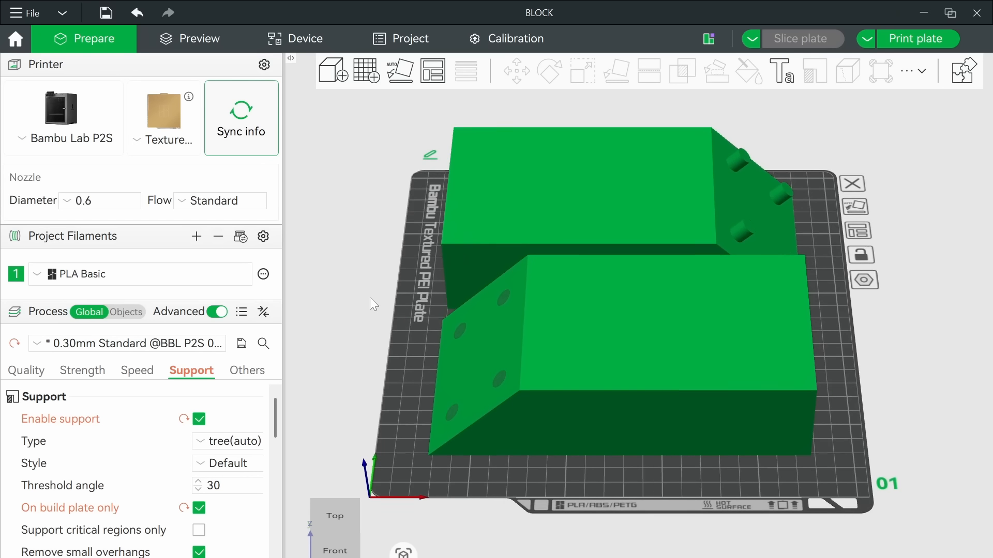
pyautogui.moveTo(370, 301); pyautogui.dragTo(406, 302, button='right')
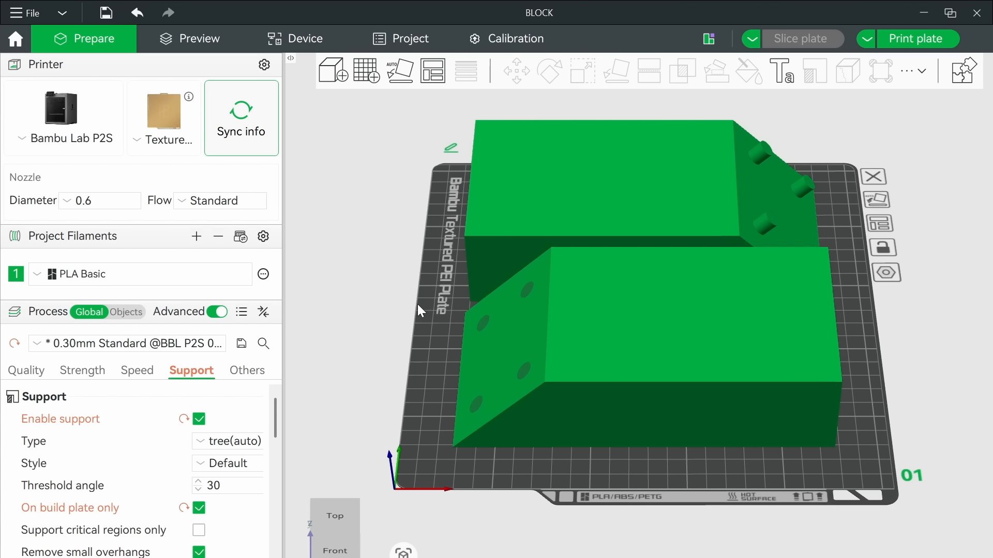
pyautogui.hotkey('ctrl', 'z')
pyautogui.hotkey('ctrl', 'z')
pyautogui.hotkey('ctrl', 'z')
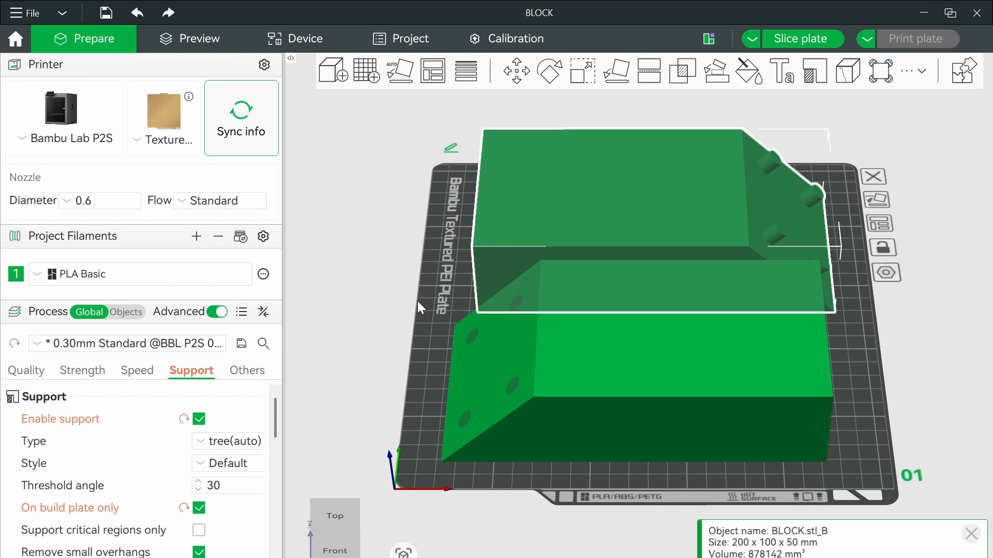
pyautogui.hotkey('ctrl', 'z')
pyautogui.hotkey('ctrl', 'z')
pyautogui.hotkey('ctrl', 'z')
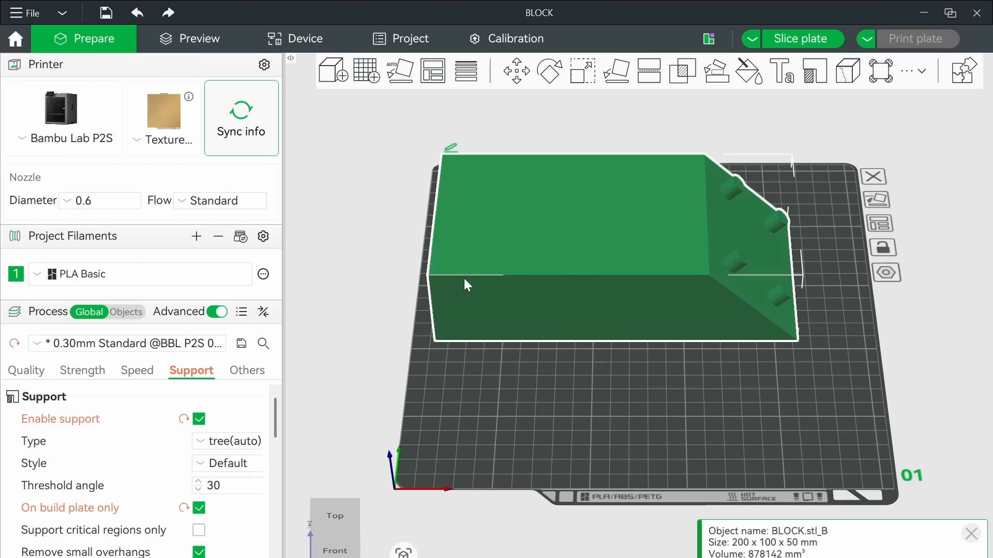
pyautogui.hotkey('ctrl', 'z')
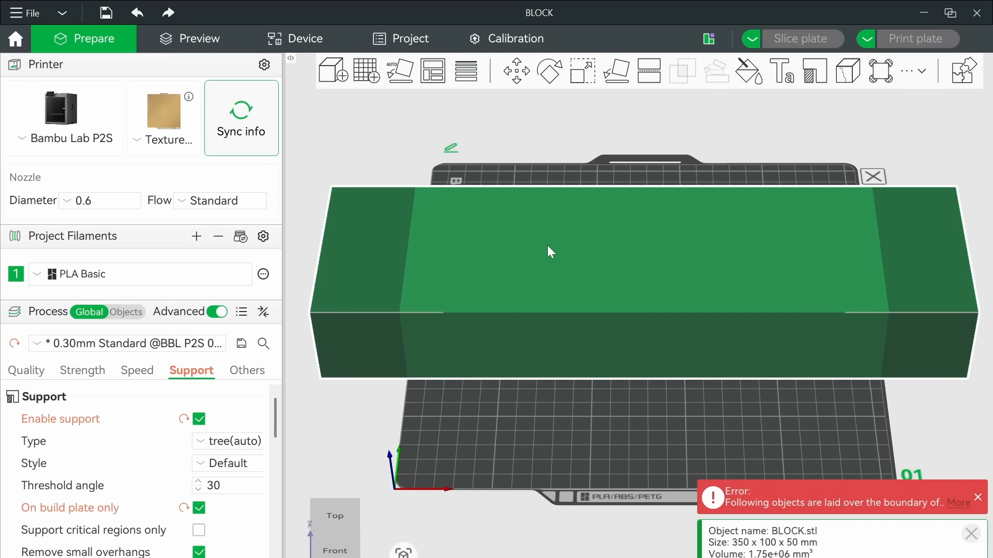
# Step: Start a planar cut on the whole block with the cut plane rotated 90° about Y
pyautogui.click(655, 75)
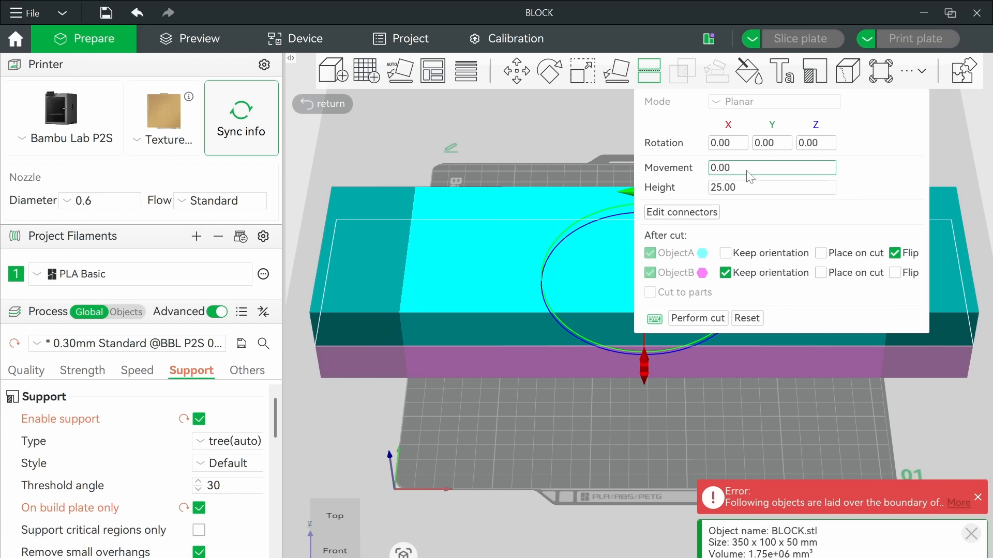
pyautogui.click(771, 145)
pyautogui.write('90')
pyautogui.press('Tab')
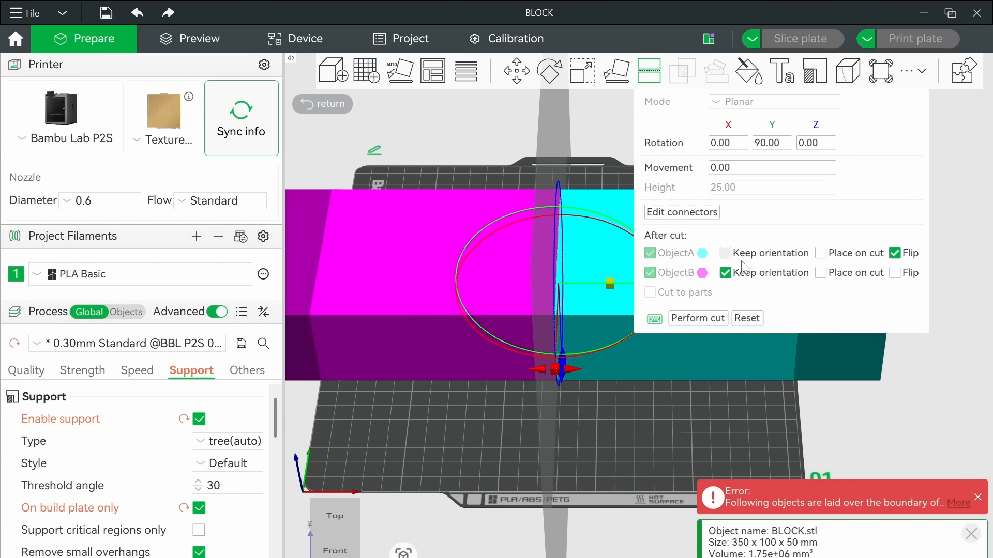
# Step: Choose dowel connectors and place two at mid-height on the cut face, one near each side edge
pyautogui.click(705, 214)
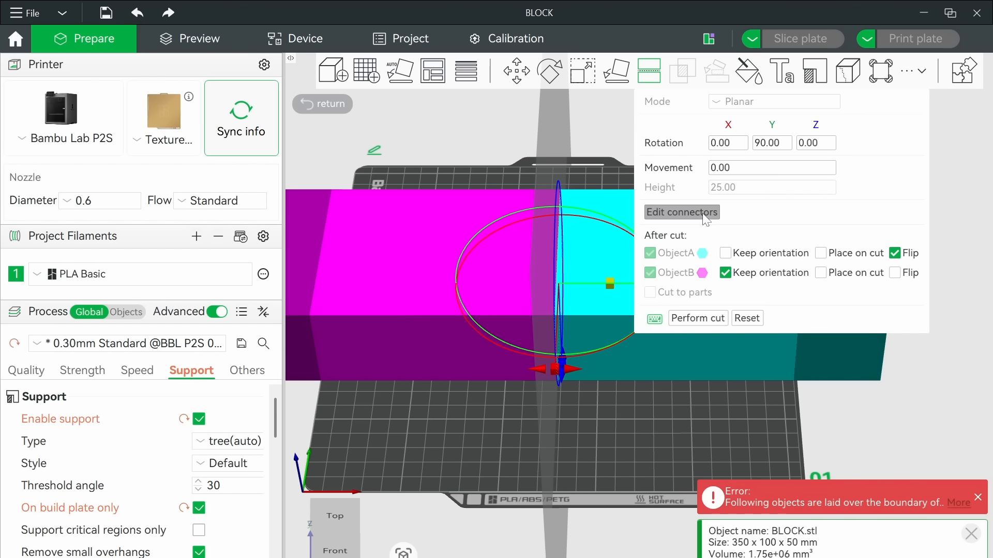
pyautogui.click(769, 122)
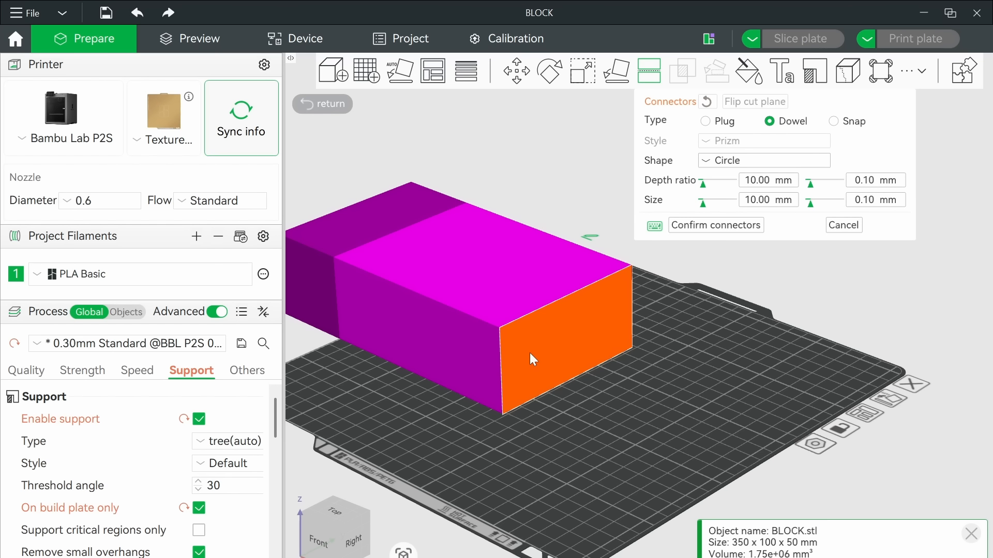
pyautogui.click(359, 550)
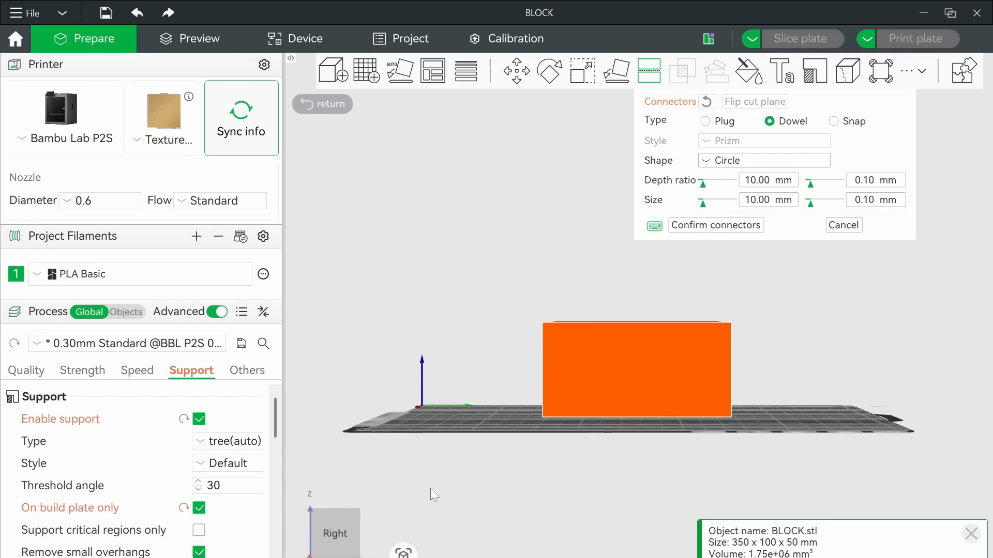
pyautogui.scroll(2, 650, 393)
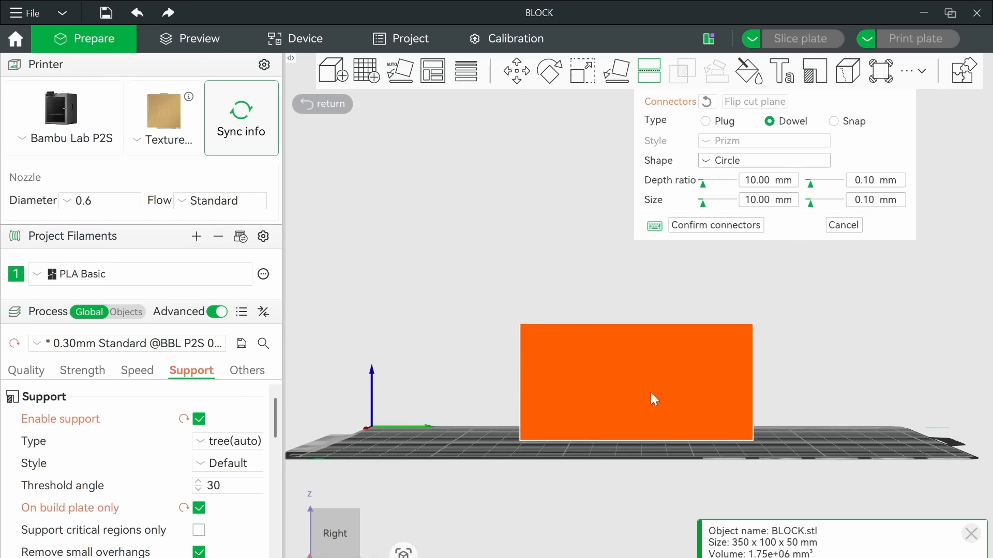
pyautogui.click(563, 390)
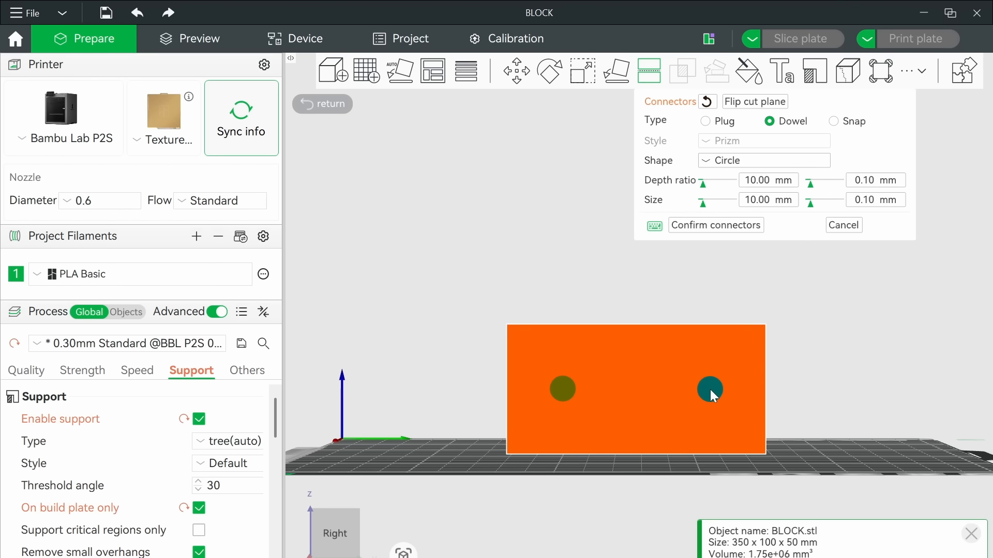
pyautogui.moveTo(710, 390); pyautogui.dragTo(712, 392)
# Step: Confirm the two dowel connectors and perform the vertical cut through the block
pyautogui.scroll(-1, 646, 419)
pyautogui.moveTo(517, 476); pyautogui.dragTo(532, 491)
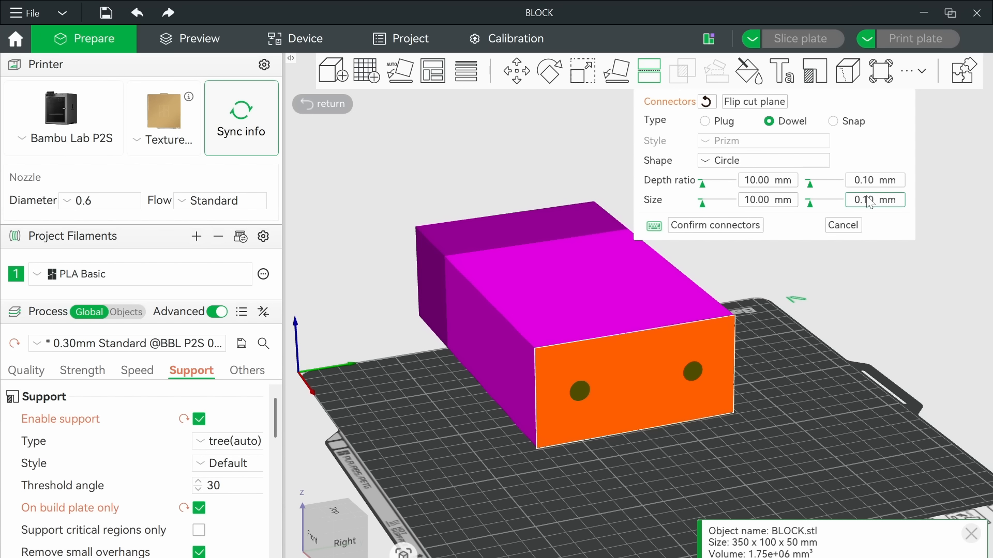
pyautogui.click(745, 231)
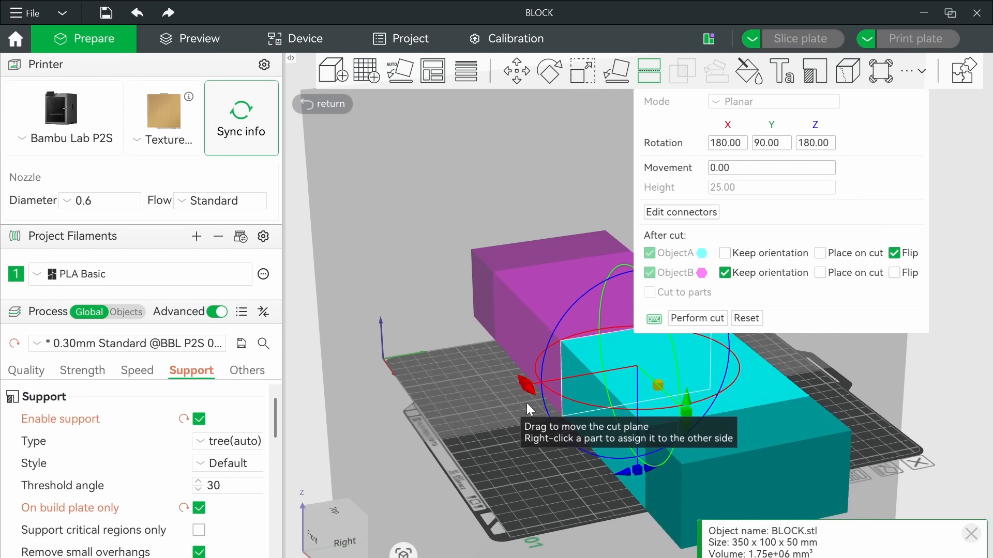
pyautogui.click(690, 317)
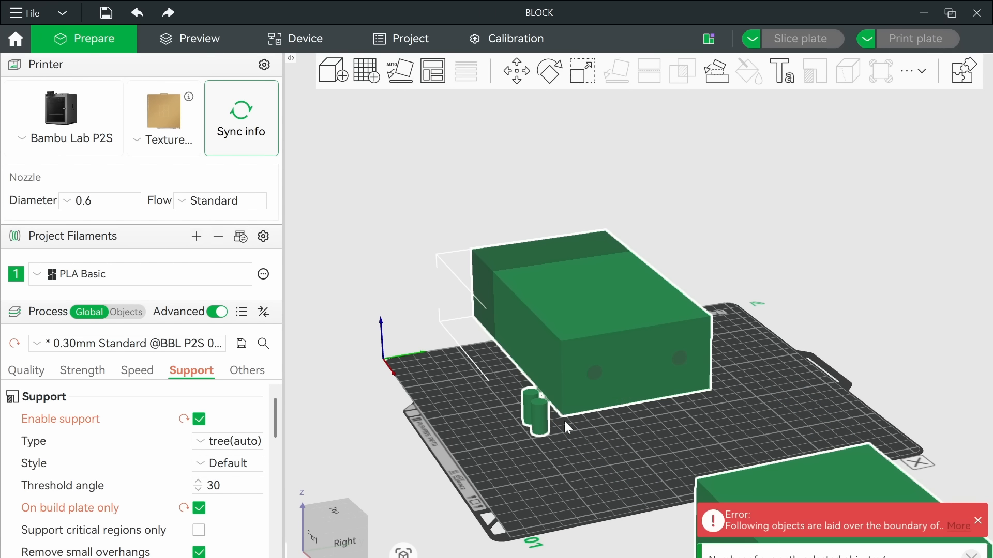
# Step: Examine the two separate dowel pins and the matching holes in both block halves
pyautogui.click(564, 422)
pyautogui.moveTo(563, 422); pyautogui.dragTo(659, 509)
pyautogui.moveTo(654, 483); pyautogui.dragTo(645, 433, button='right')
pyautogui.scroll(3, 649, 439)
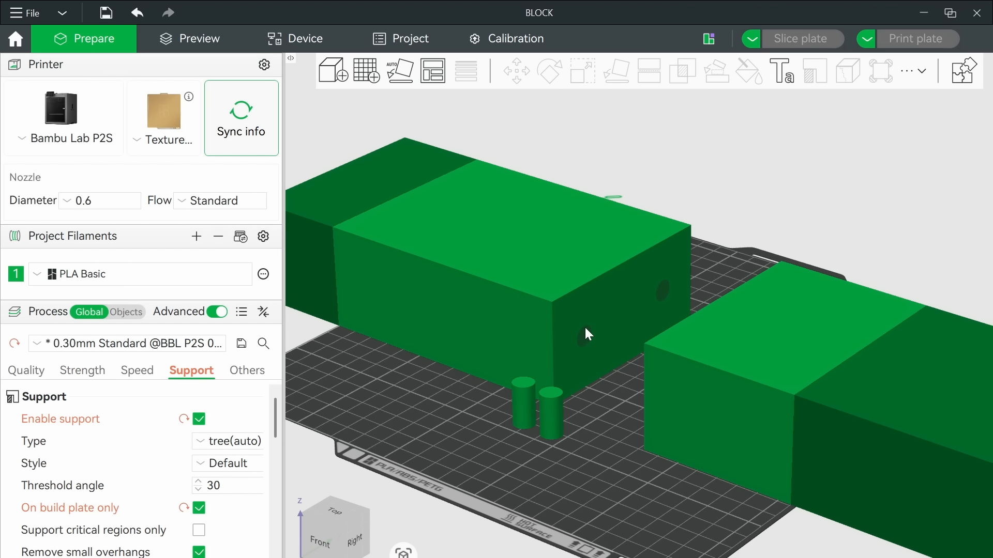
pyautogui.moveTo(582, 344); pyautogui.dragTo(737, 376)
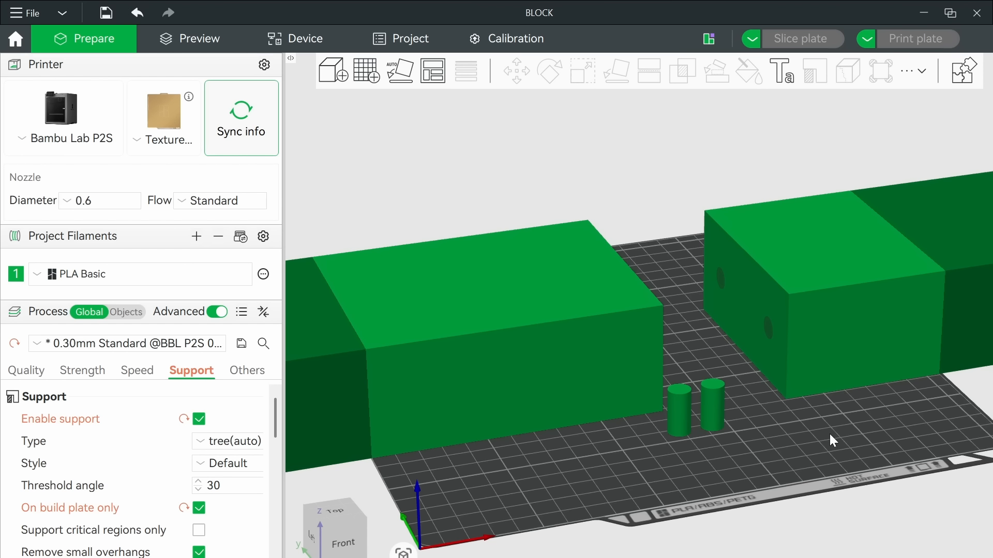
pyautogui.moveTo(829, 434); pyautogui.dragTo(799, 436)
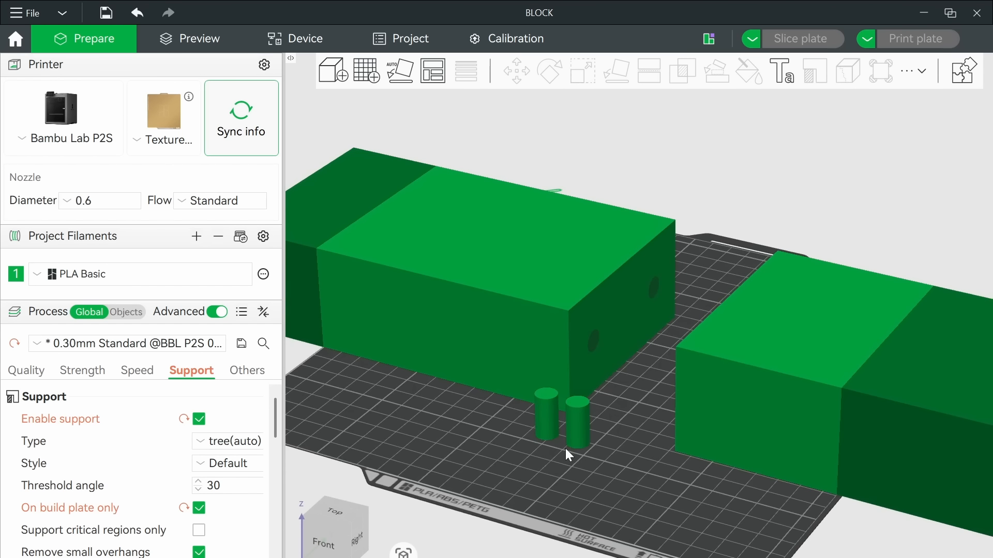
pyautogui.scroll(3, 556, 448)
pyautogui.moveTo(579, 478); pyautogui.dragTo(604, 355, button='middle')
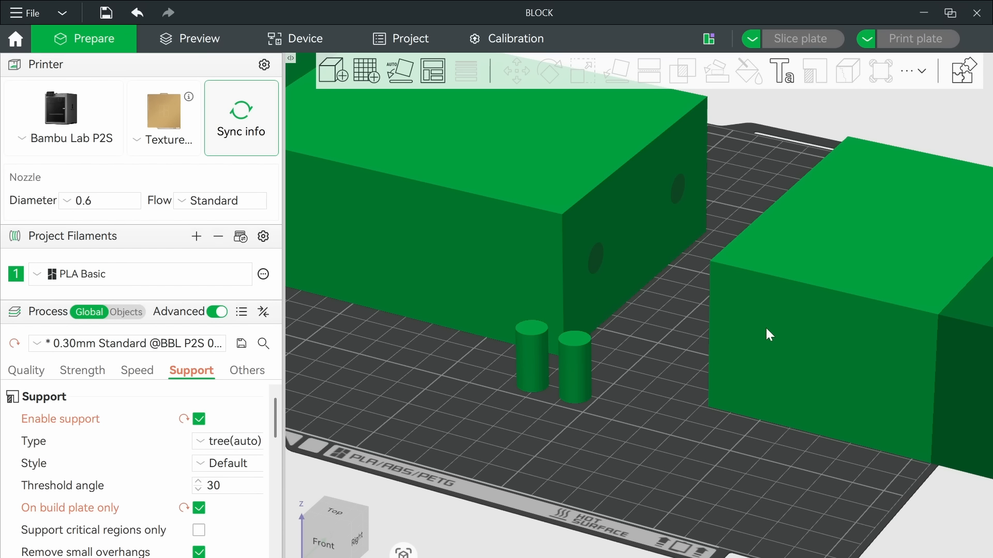
pyautogui.scroll(-2, 706, 310)
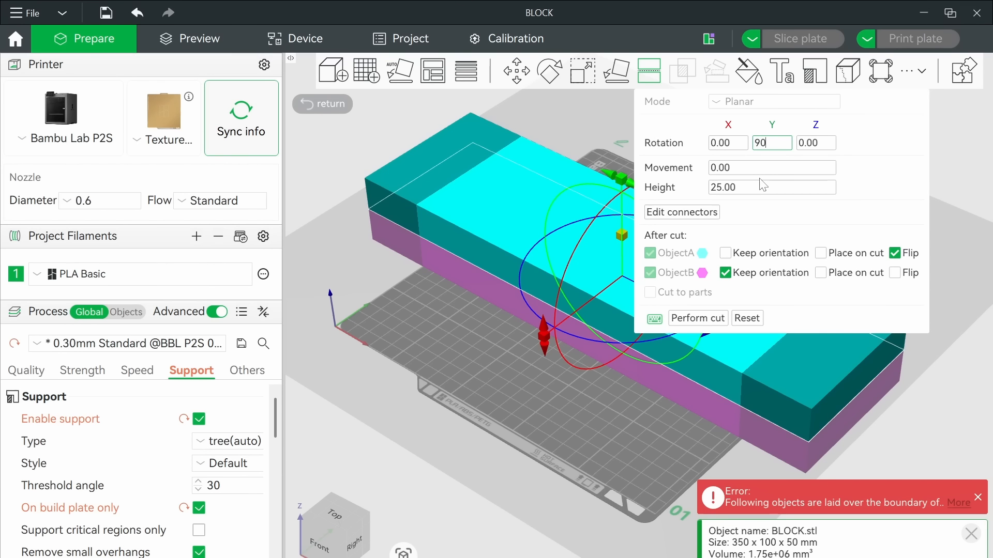
# Step: Apply the 90° Y rotation to the cut plane and remove the two round dowel connectors from the cut face
pyautogui.press('Return')
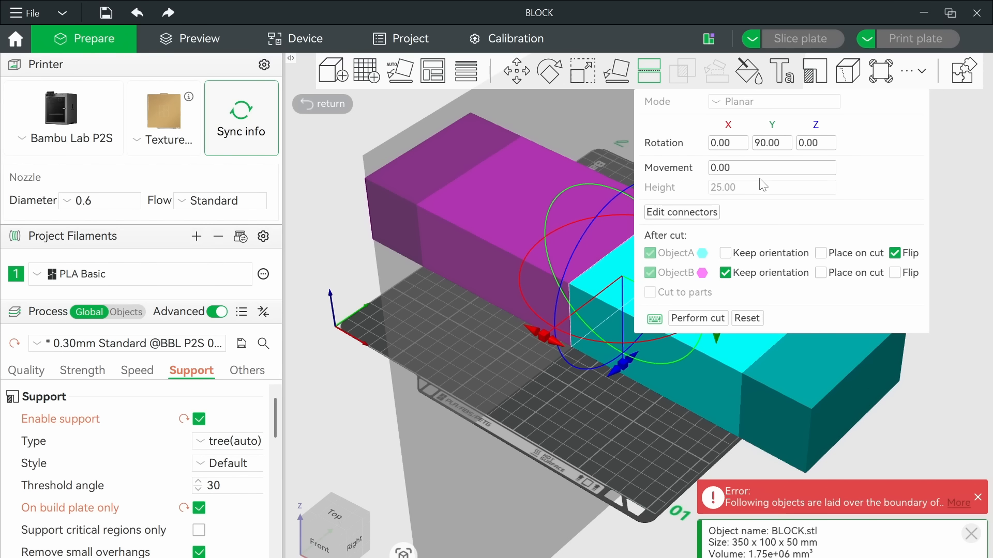
pyautogui.click(697, 212)
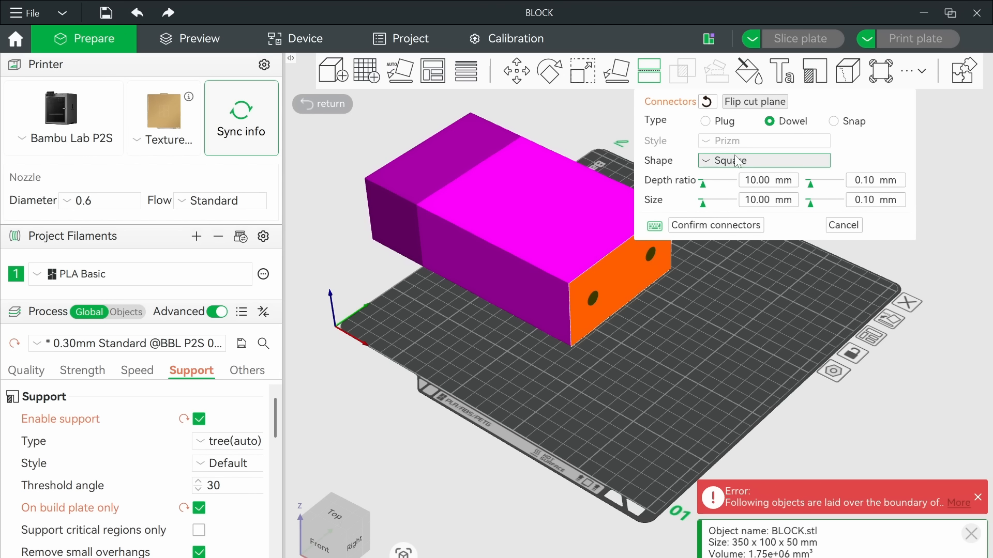
pyautogui.rightClick(594, 295)
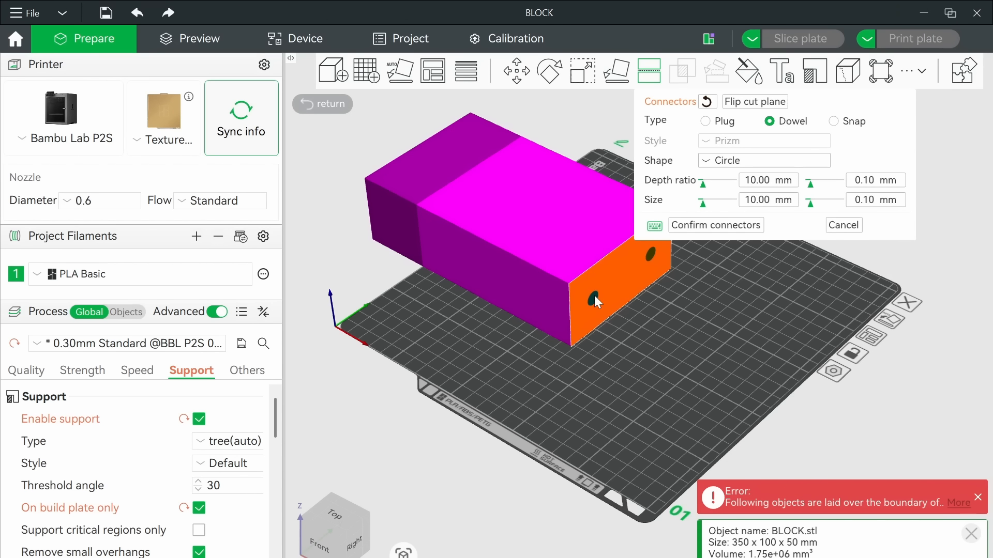
pyautogui.rightClick(650, 255)
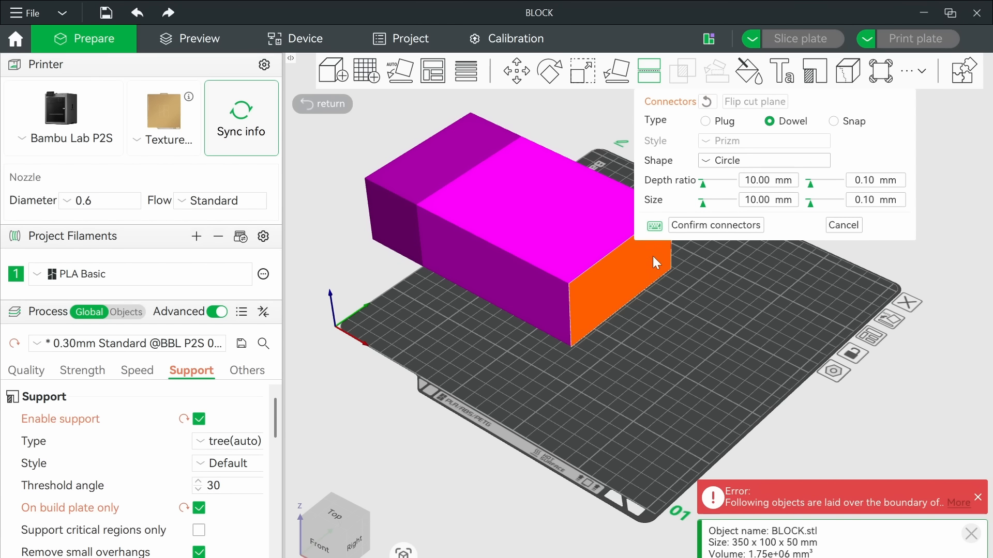
# Step: Place two square dowel connectors on the cut face, one near each side edge, and perform the cut
pyautogui.click(721, 168)
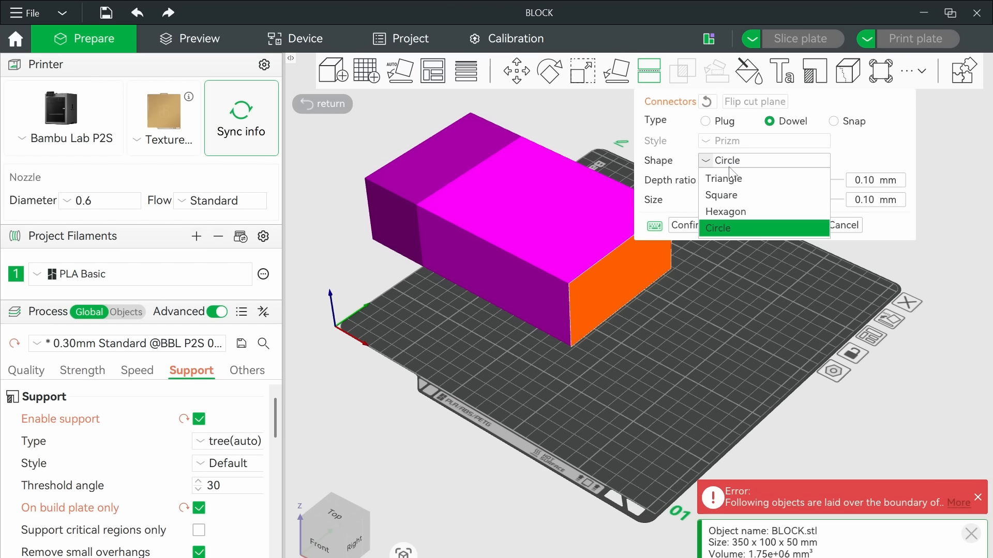
pyautogui.click(740, 196)
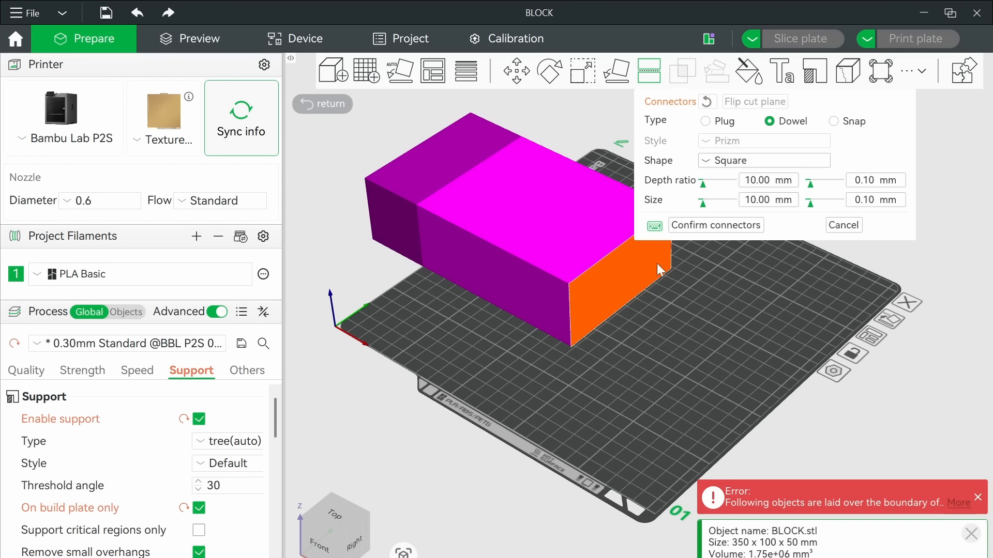
pyautogui.click(599, 296)
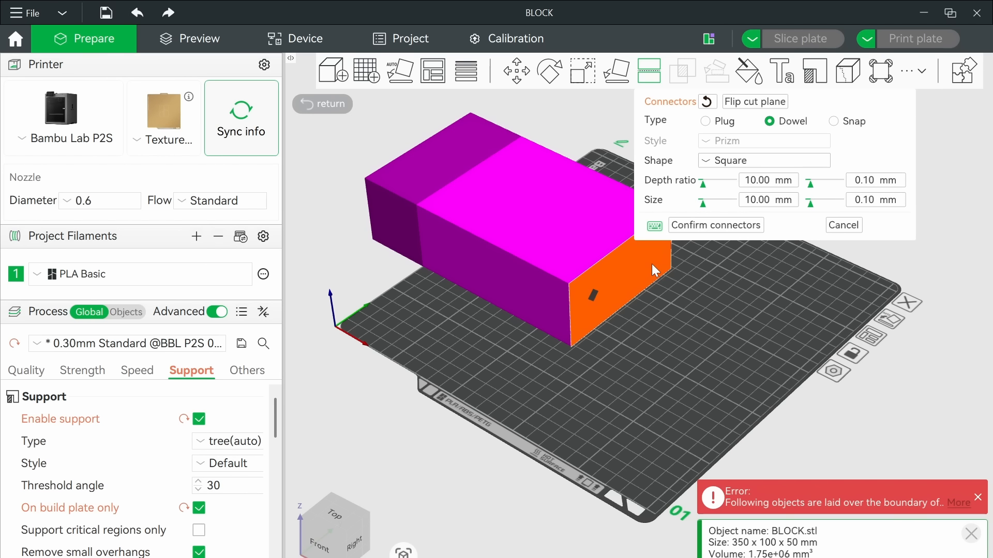
pyautogui.click(743, 224)
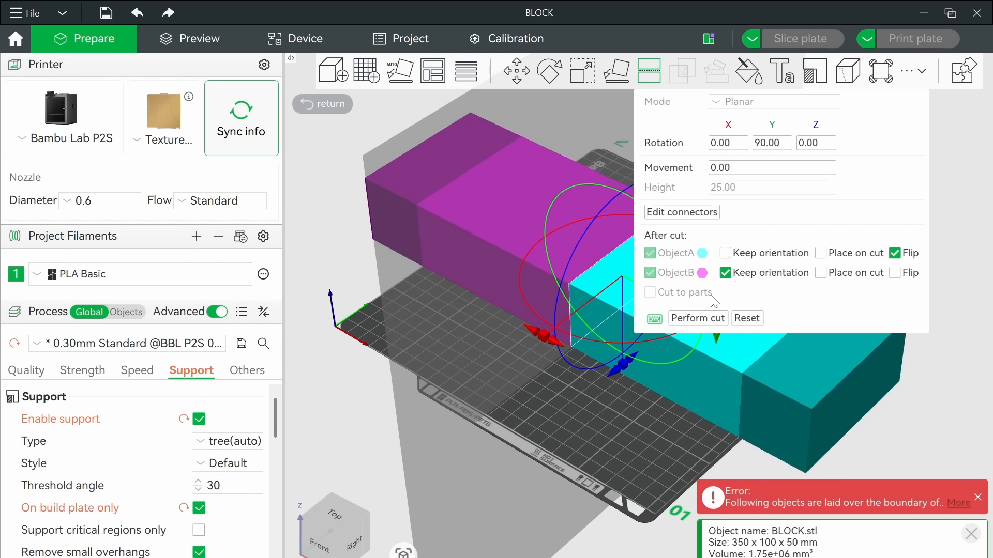
pyautogui.click(690, 318)
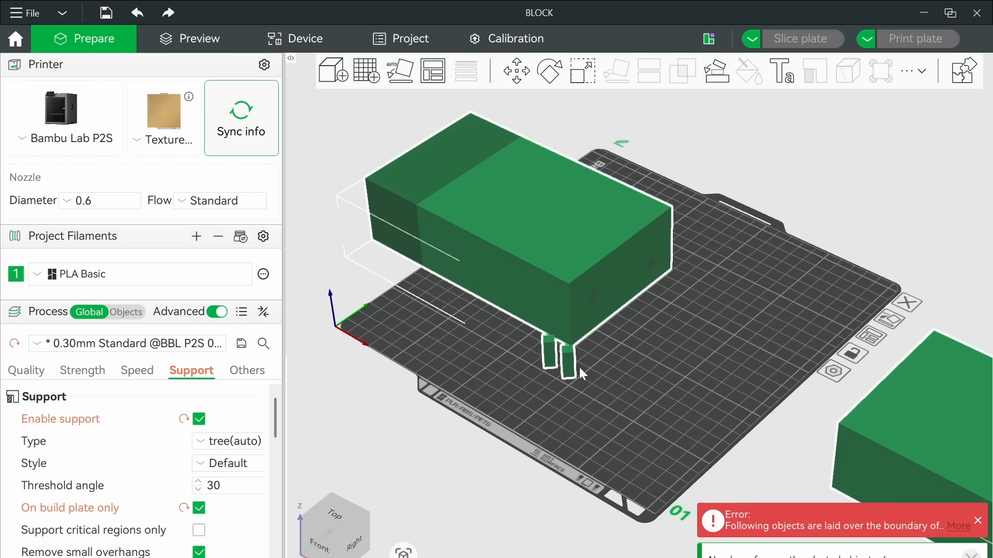
# Step: Examine the two square dowel pins and their matching holes, and undo the cut
pyautogui.scroll(5, 536, 278)
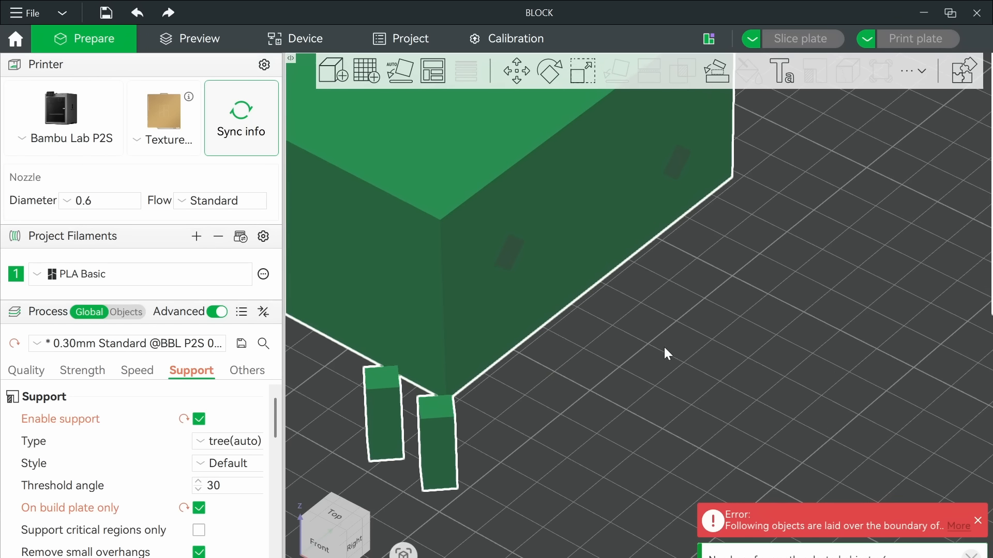
pyautogui.moveTo(663, 347); pyautogui.dragTo(765, 303, button='right')
pyautogui.scroll(-2, 684, 257)
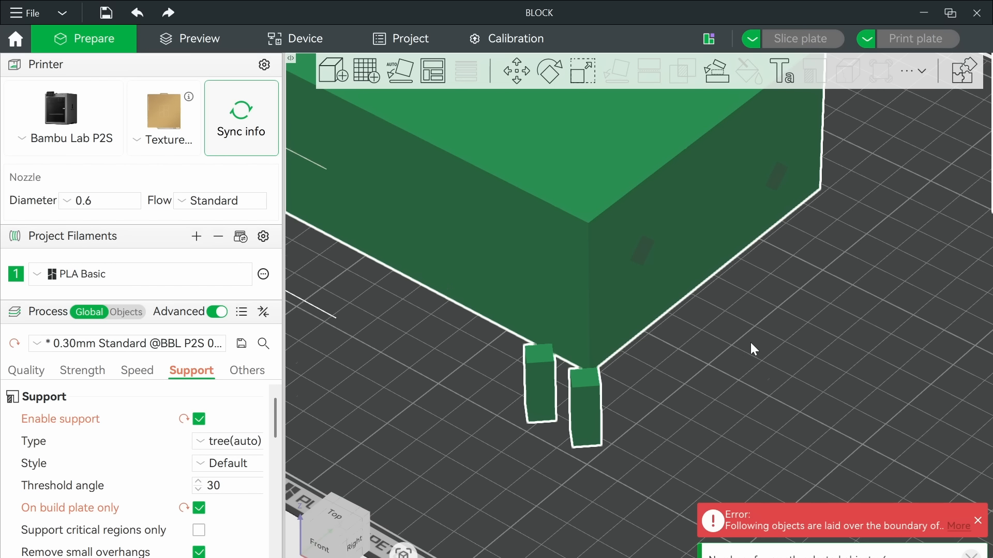
pyautogui.scroll(-3, 754, 350)
pyautogui.scroll(-1, 773, 357)
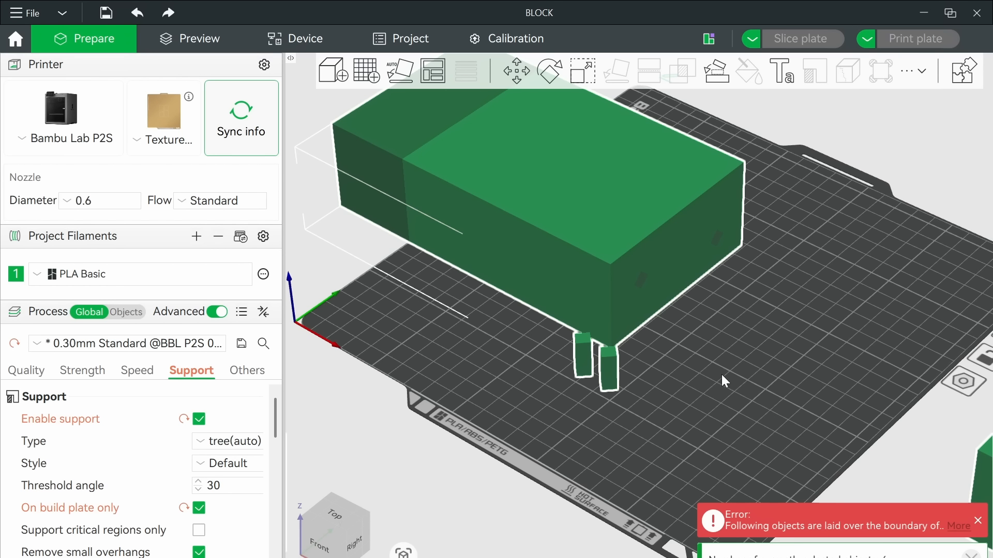
pyautogui.hotkey('ctrl', 'z')
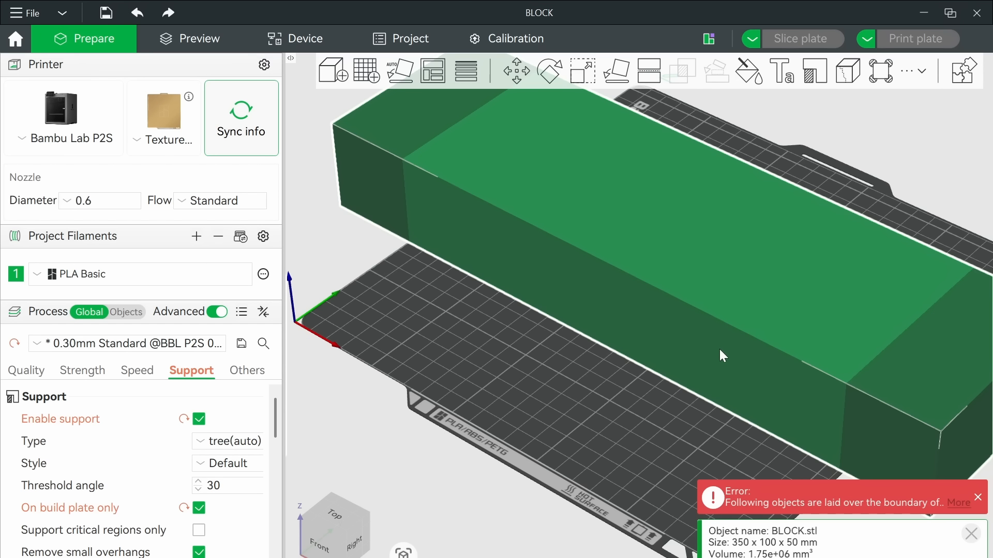
# Step: Start a cut on the whole block in Dovetail mode
pyautogui.scroll(-4, 707, 341)
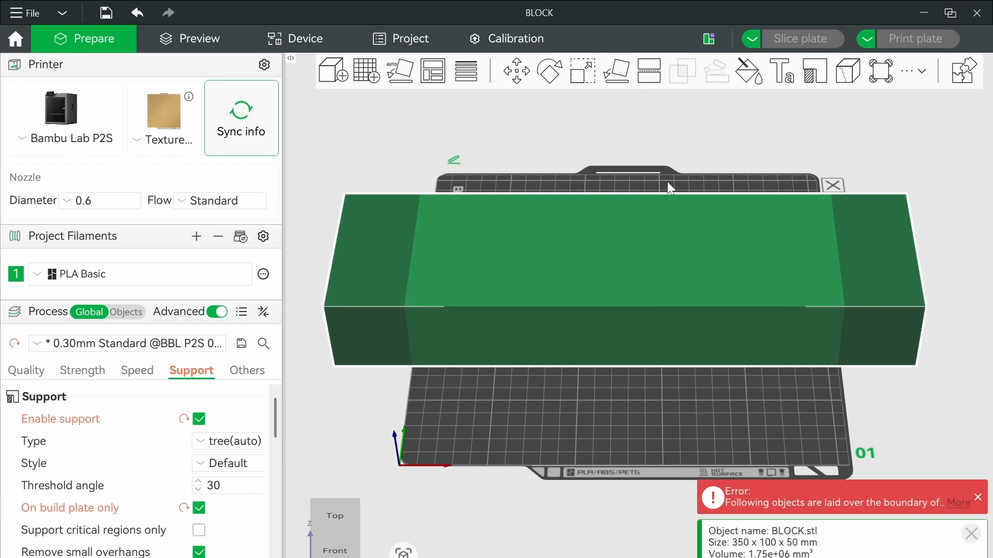
pyautogui.click(649, 73)
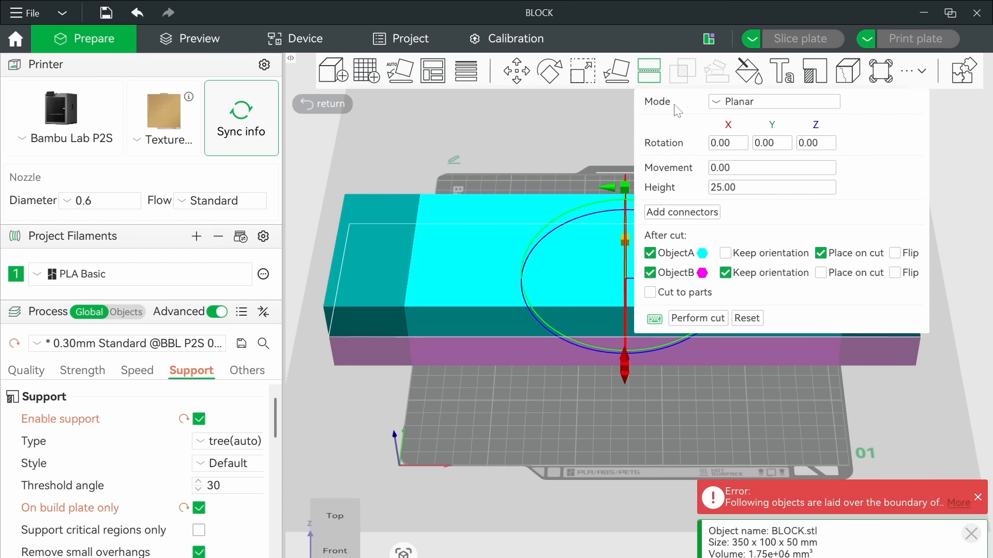
pyautogui.click(754, 104)
pyautogui.click(754, 137)
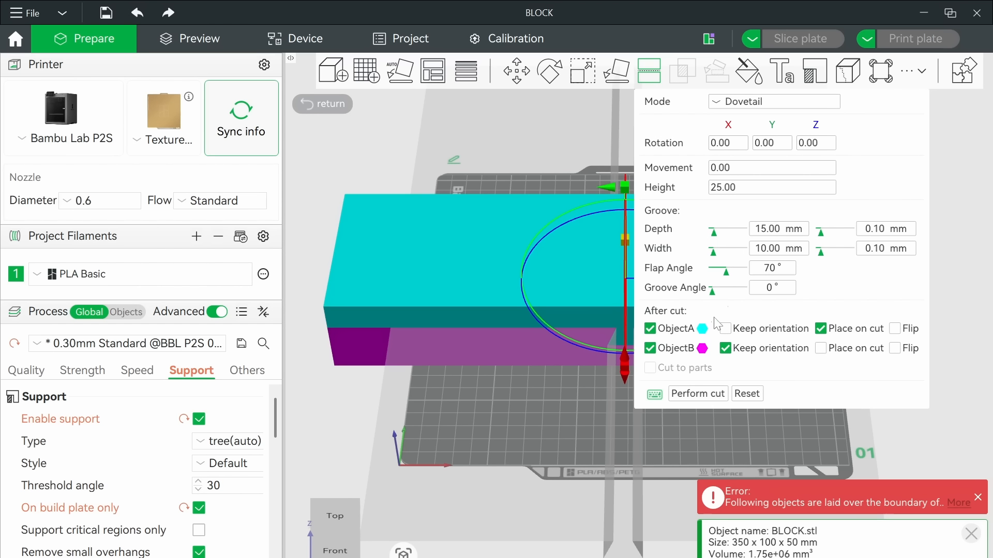
# Step: Rotate the dovetail cut plane 45° about Y
pyautogui.moveTo(948, 424); pyautogui.dragTo(859, 419, button='right')
pyautogui.scroll(1, 529, 367)
pyautogui.scroll(4, 530, 367)
pyautogui.scroll(-3, 473, 368)
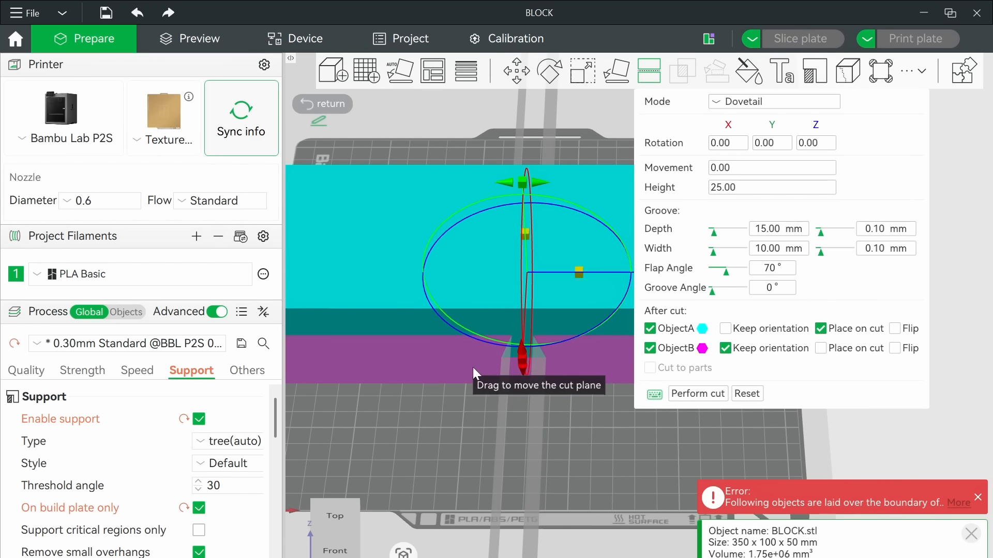
pyautogui.click(769, 143)
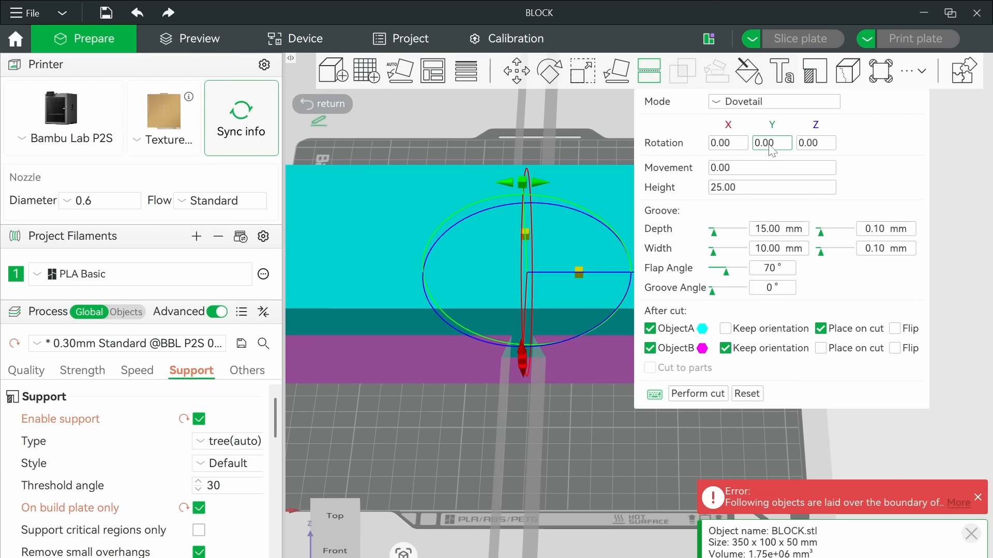
pyautogui.hotkey('ctrl', 'a')
pyautogui.write('45')
pyautogui.press('Return')
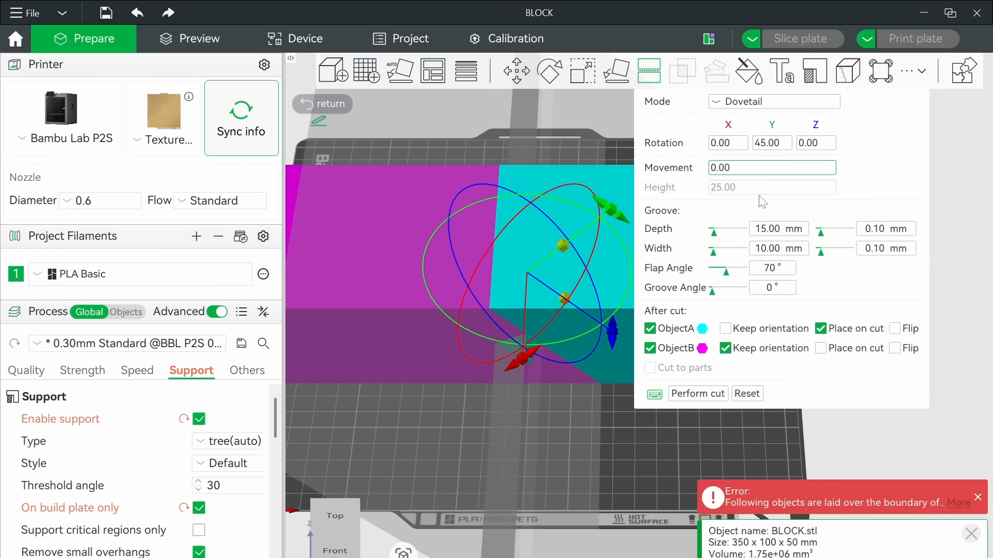
# Step: Try out different groove depths, widths and flap angles on the dovetail preview
pyautogui.scroll(2, 482, 407)
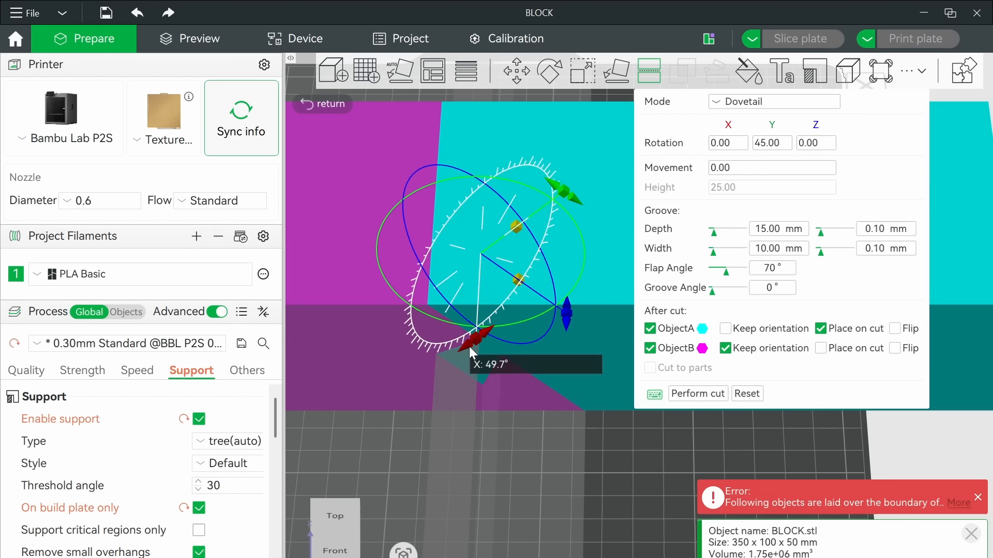
pyautogui.scroll(-1, 544, 401)
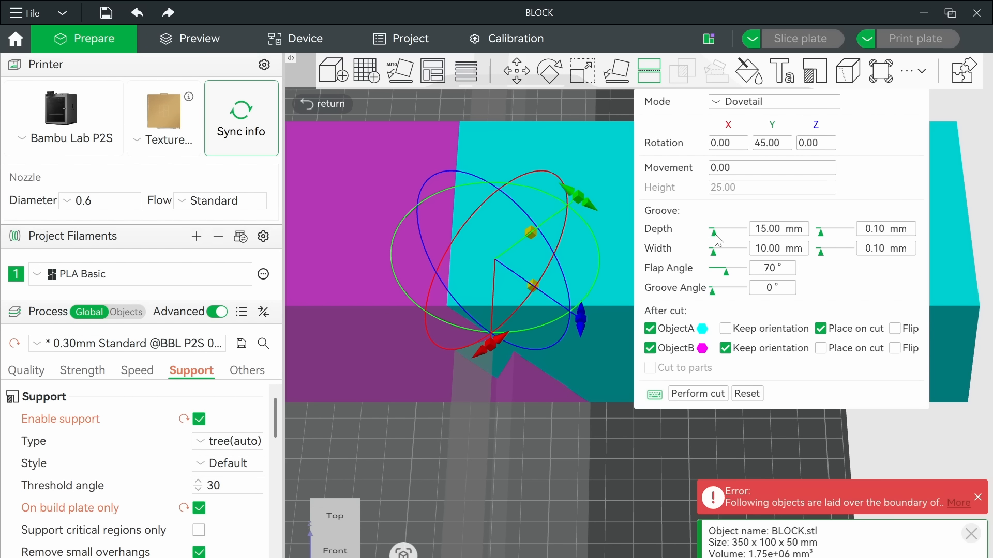
pyautogui.moveTo(716, 241); pyautogui.dragTo(712, 295)
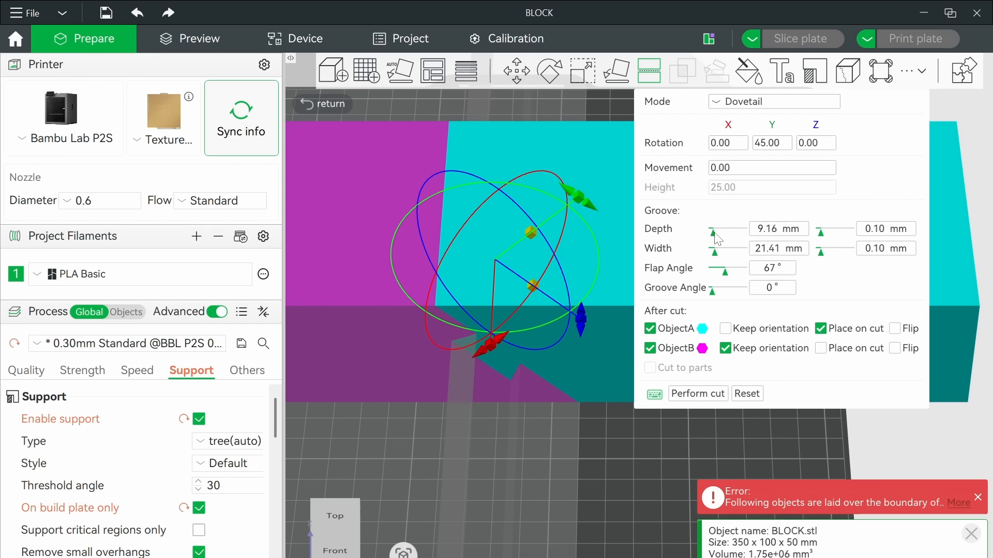
pyautogui.moveTo(714, 233); pyautogui.dragTo(714, 233)
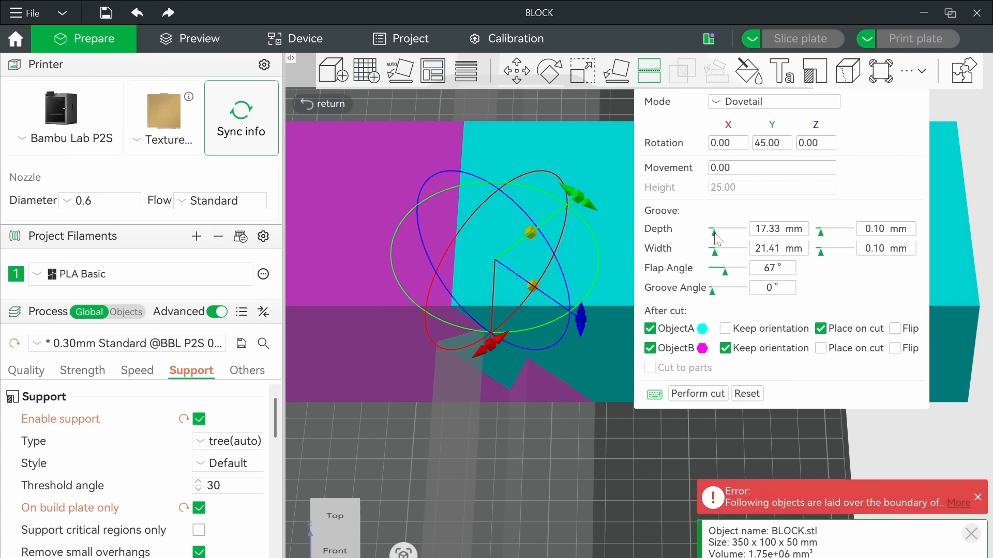
# Step: Set the dovetail groove depth to 15 mm
pyautogui.click(778, 231)
pyautogui.press('BackSpace')
pyautogui.press('BackSpace')
pyautogui.press('BackSpace')
pyautogui.press('BackSpace')
pyautogui.press('BackSpace')
pyautogui.write('15')
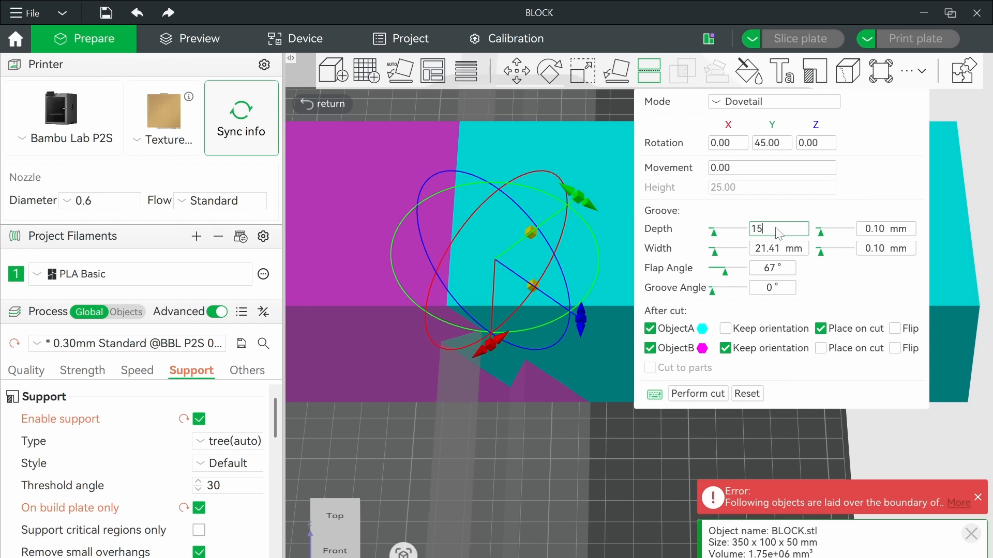
# Step: Set the dovetail groove width to 20 mm and the flap angle to 65°
pyautogui.click(777, 251)
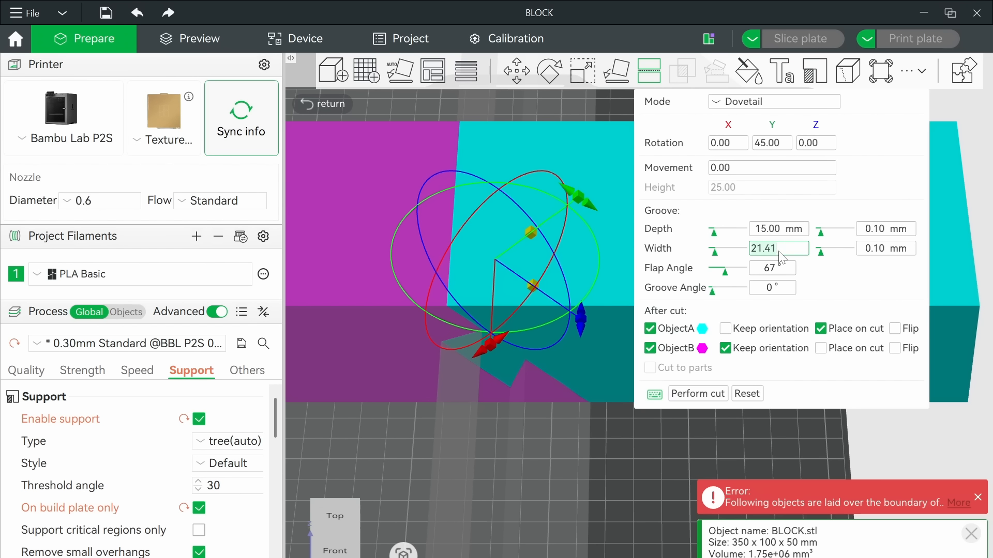
pyautogui.press('BackSpace')
pyautogui.press('BackSpace')
pyautogui.press('BackSpace')
pyautogui.press('BackSpace')
pyautogui.press('BackSpace')
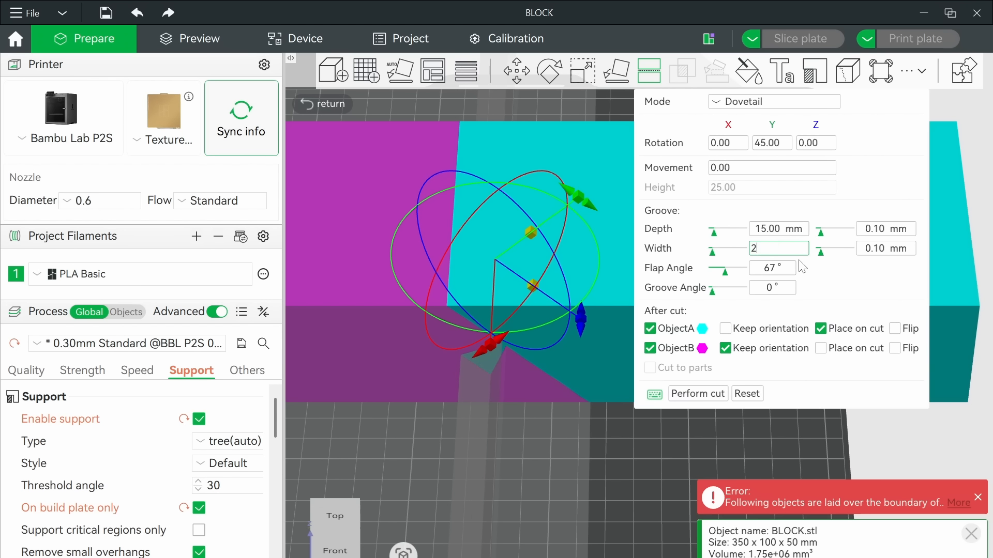
pyautogui.write('20')
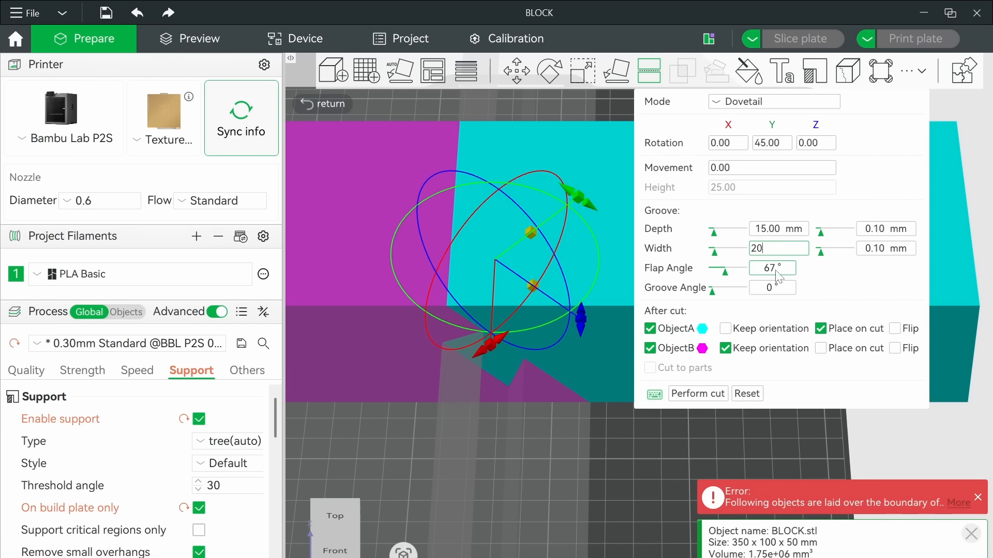
pyautogui.moveTo(724, 274); pyautogui.dragTo(728, 282)
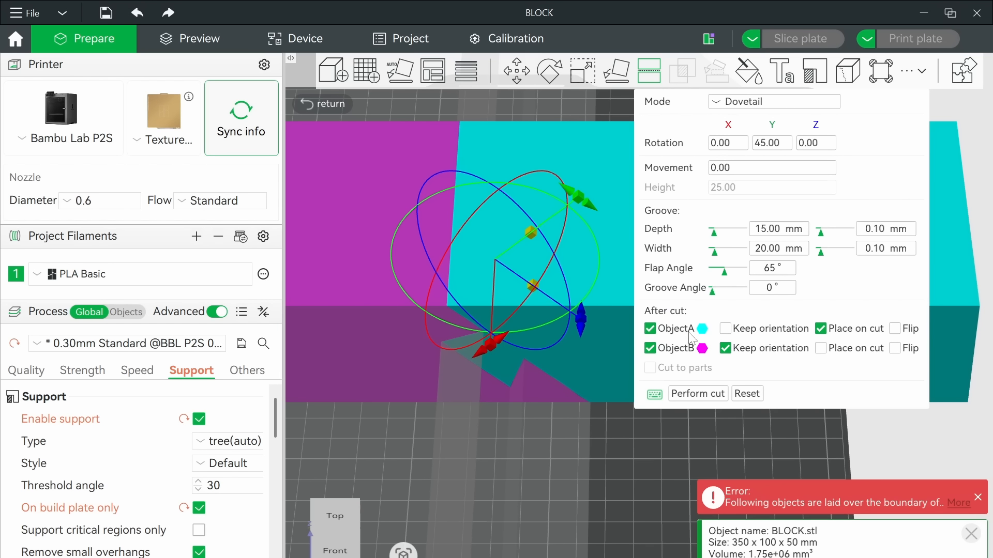
# Step: Enable Flip for ObjectA and perform the dovetail cut
pyautogui.click(894, 329)
pyautogui.click(710, 396)
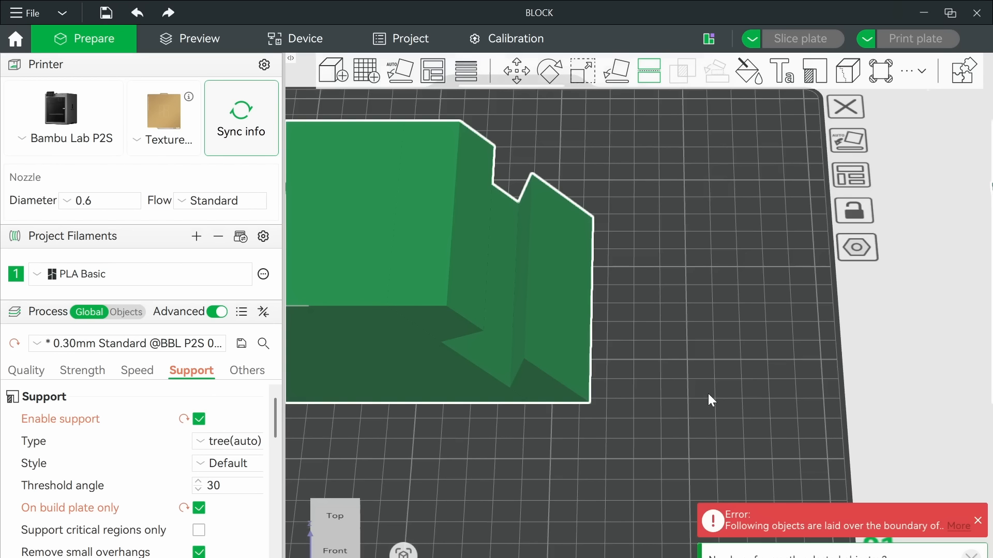
pyautogui.scroll(-3, 642, 308)
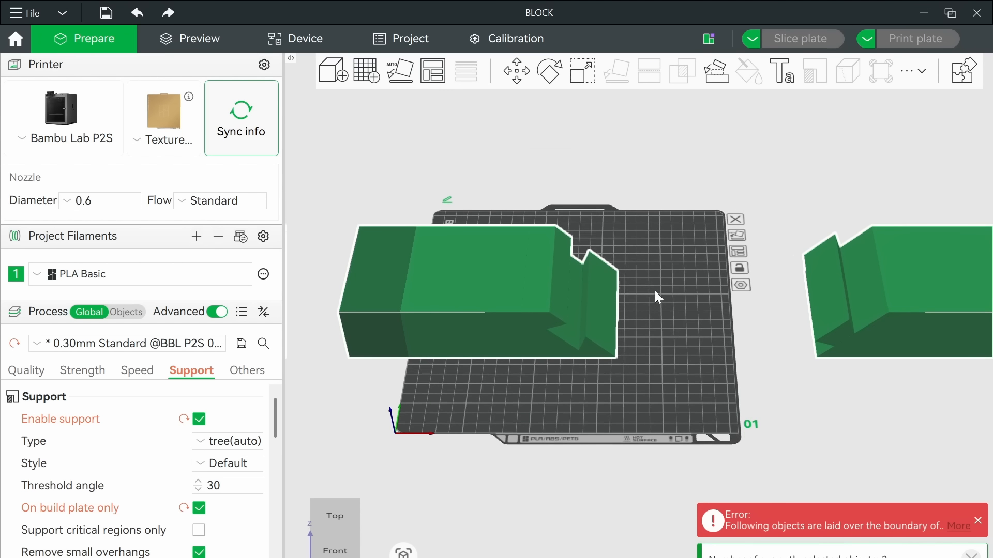
# Step: Move both dovetailed halves fully onto the build plate, one behind the other
pyautogui.click(521, 380)
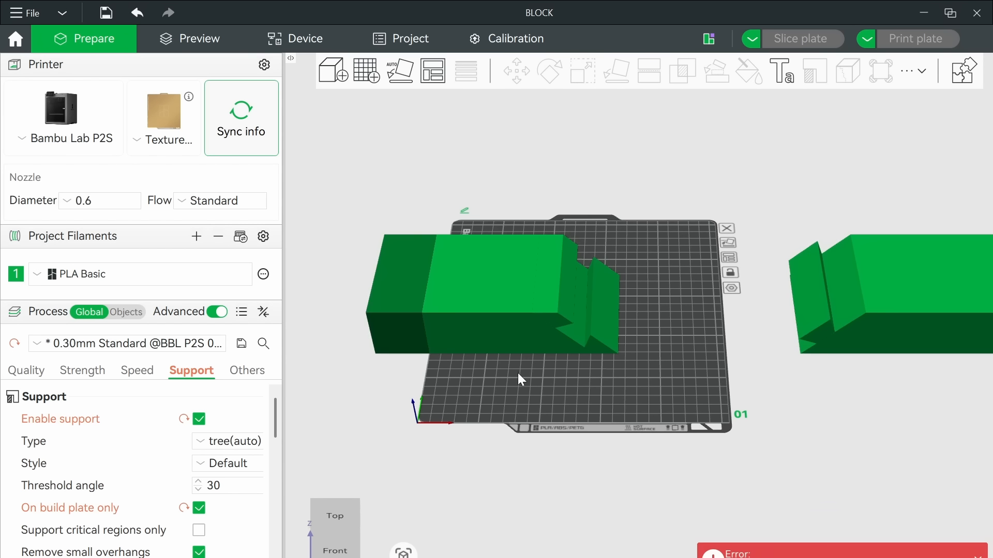
pyautogui.moveTo(525, 312); pyautogui.dragTo(606, 266)
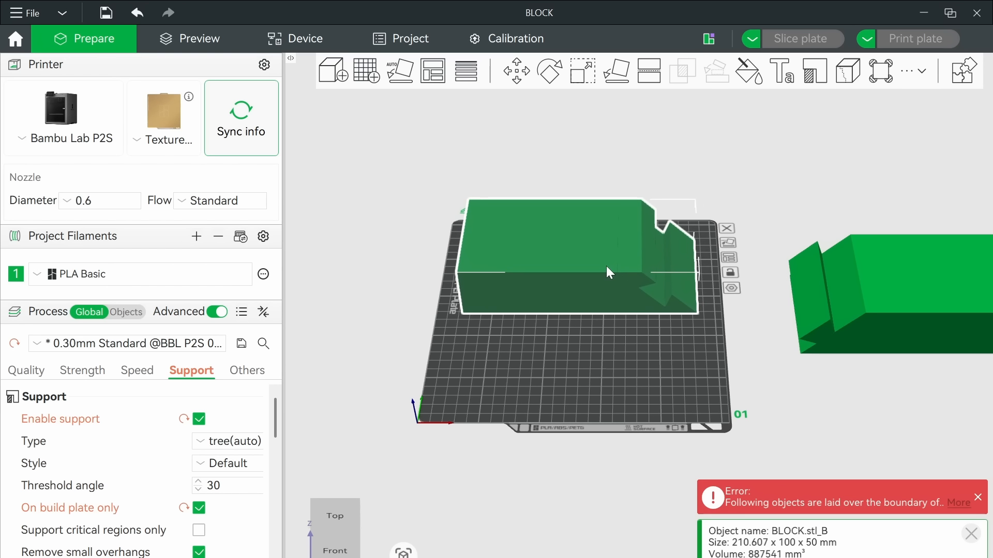
pyautogui.moveTo(877, 282); pyautogui.dragTo(551, 335)
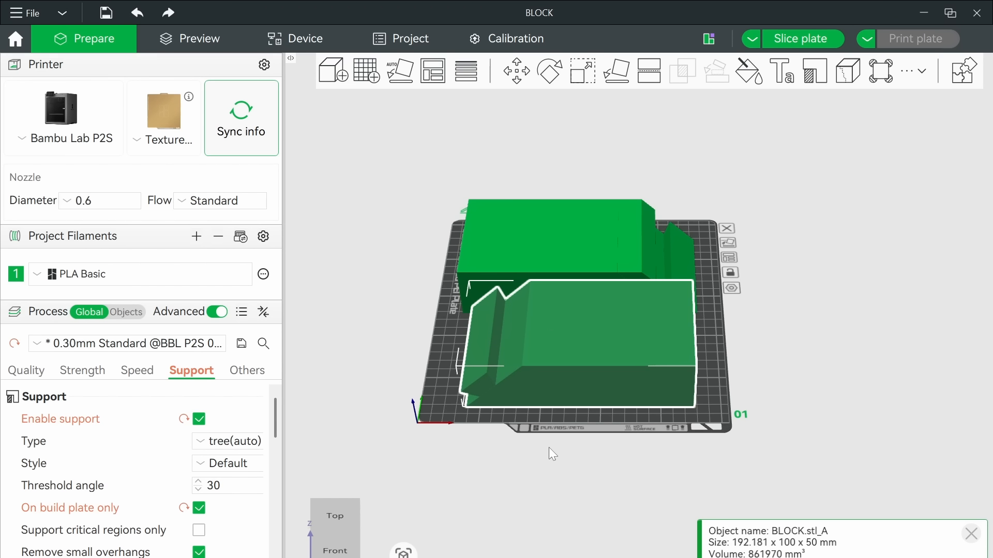
pyautogui.click(551, 465)
# Step: Examine the dovetail joint faces of both halves from several angles
pyautogui.moveTo(551, 466); pyautogui.dragTo(523, 378)
pyautogui.scroll(4, 523, 381)
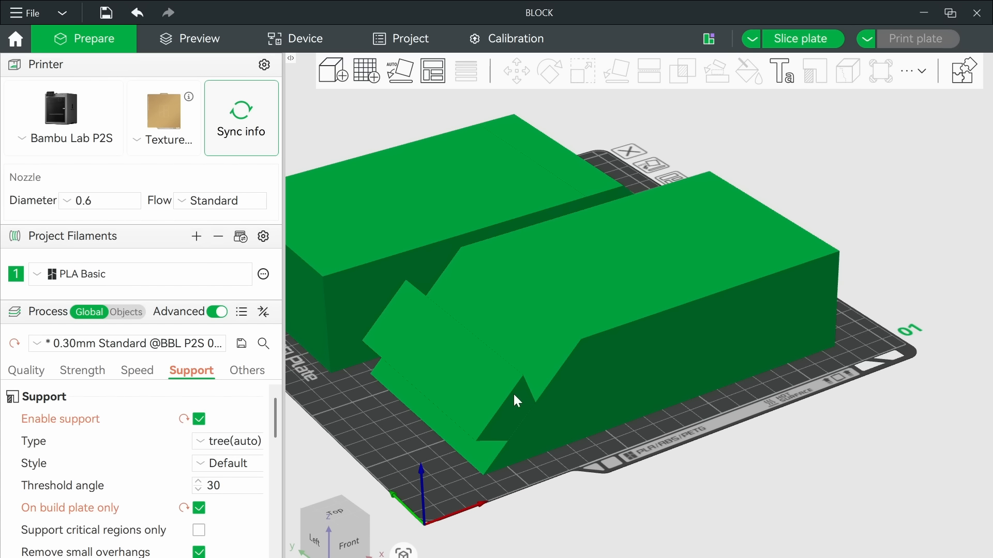
pyautogui.moveTo(661, 439); pyautogui.dragTo(594, 414)
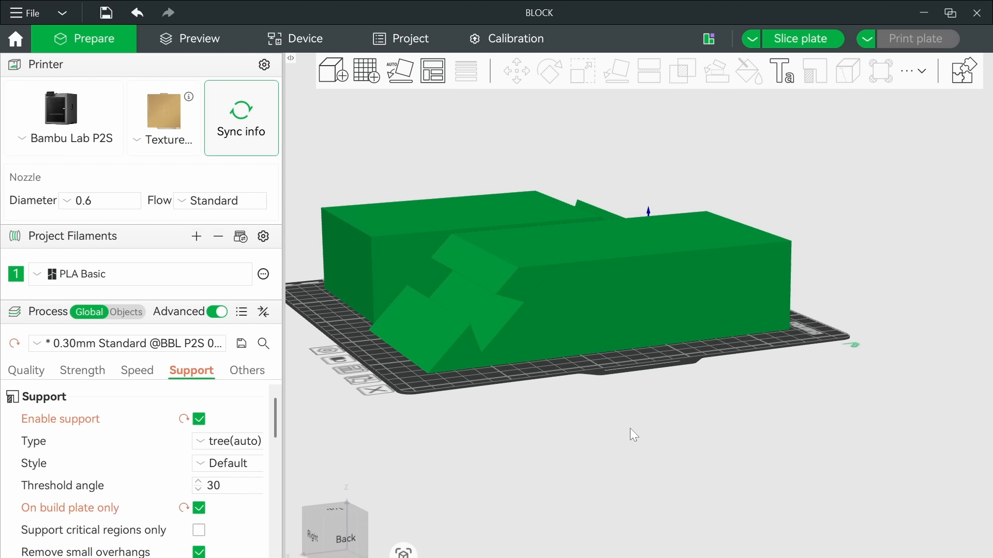
# Step: Move ObjectA's half off the plate, lay it on its opposite large face, and slide its dovetail into the other half
pyautogui.moveTo(630, 429)
pyautogui.mouseDown()
pyautogui.moveTo(594, 421)
pyautogui.moveTo(594, 439)
pyautogui.moveTo(589, 429)
pyautogui.moveTo(640, 454)
pyautogui.moveTo(641, 445)
pyautogui.mouseUp()
pyautogui.moveTo(474, 274); pyautogui.dragTo(317, 367)
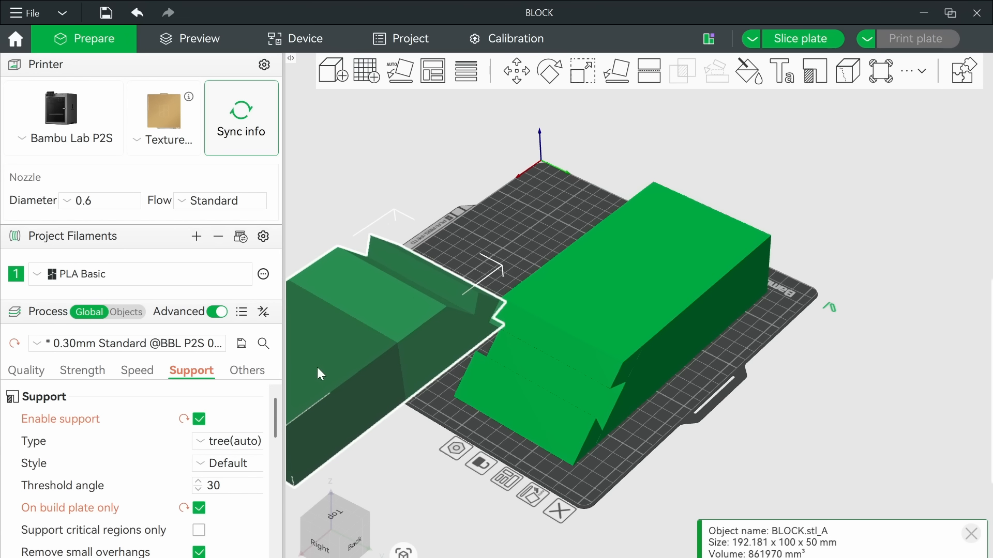
pyautogui.click(616, 71)
pyautogui.click(357, 319)
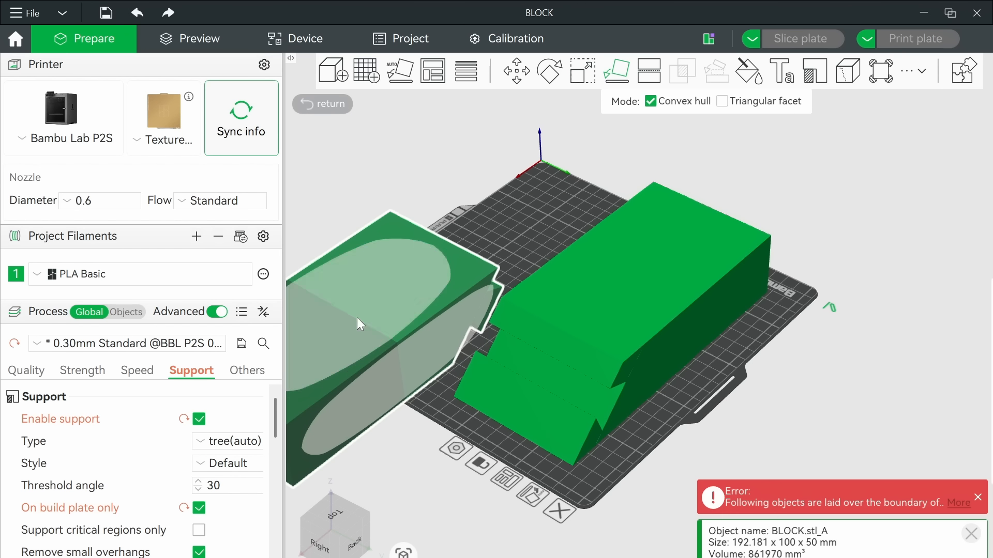
pyautogui.click(813, 430)
pyautogui.moveTo(368, 363); pyautogui.dragTo(495, 477)
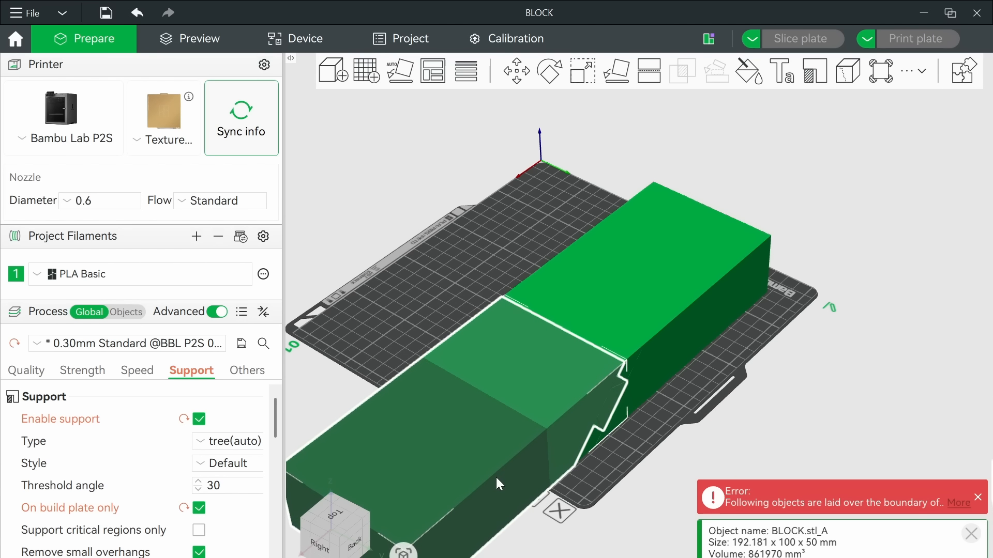
pyautogui.click(791, 407)
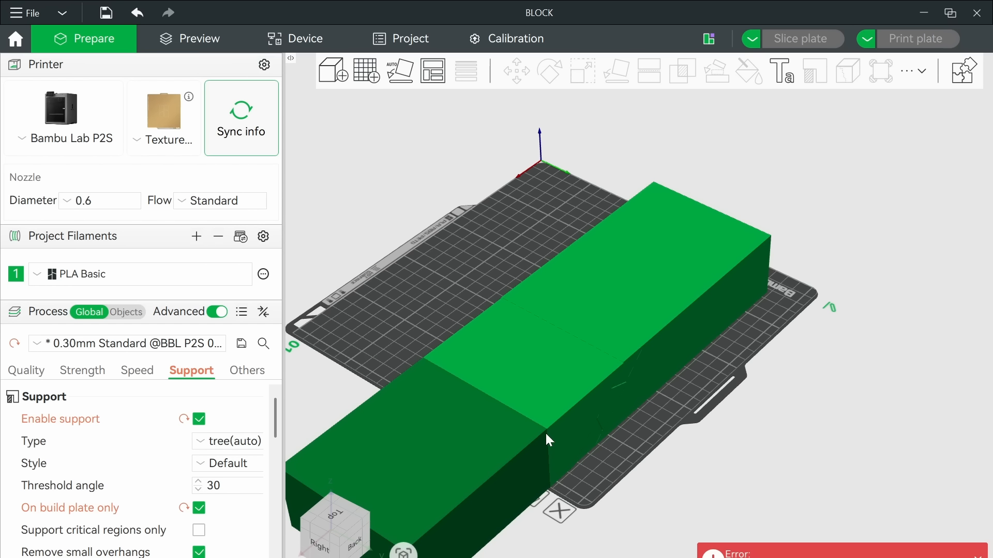
# Step: Separate the joined halves by moving the flipped half back onto the build plate beside the other
pyautogui.moveTo(548, 440); pyautogui.dragTo(498, 253)
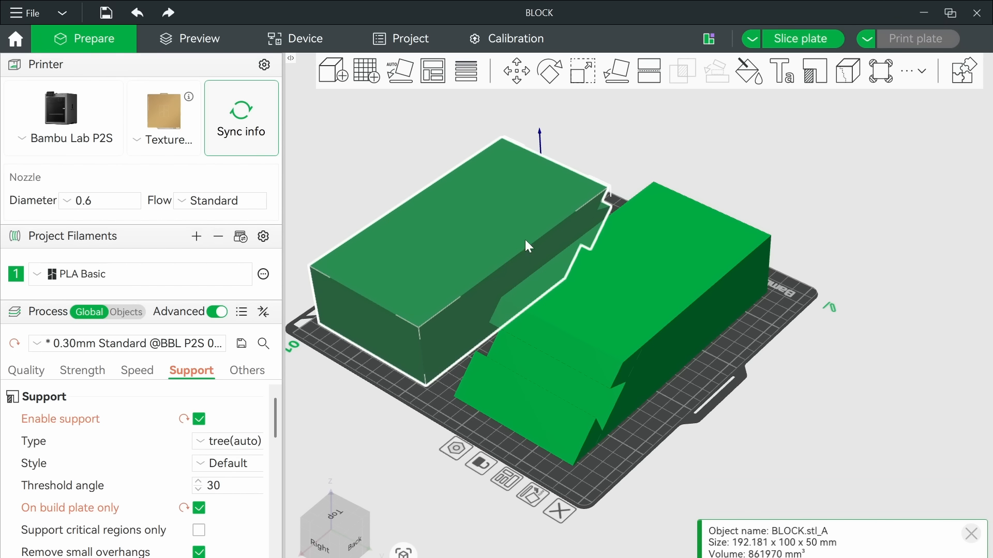
pyautogui.click(816, 426)
pyautogui.moveTo(756, 504); pyautogui.dragTo(653, 457)
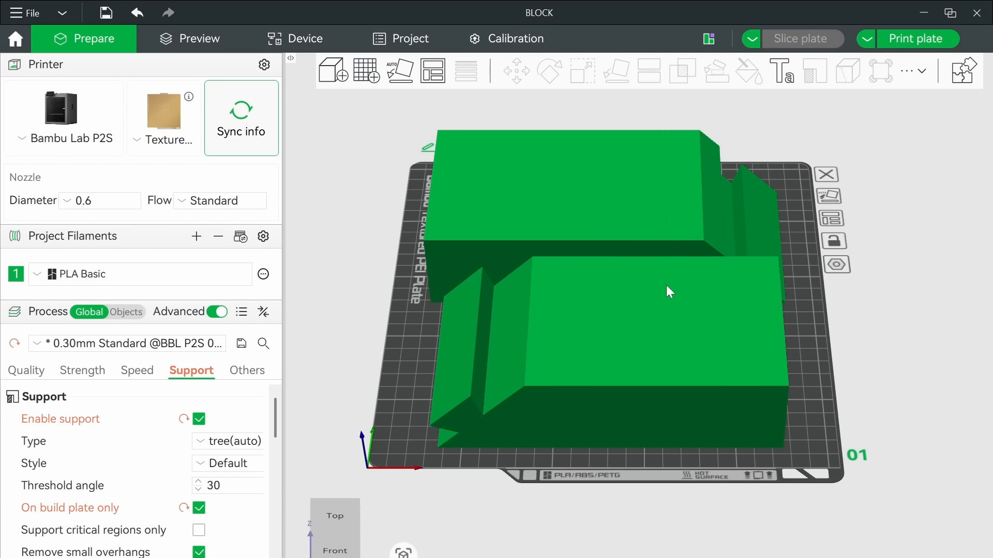
# Step: Set up a planar cut across the front half with a Y rotation of 90°
pyautogui.click(665, 325)
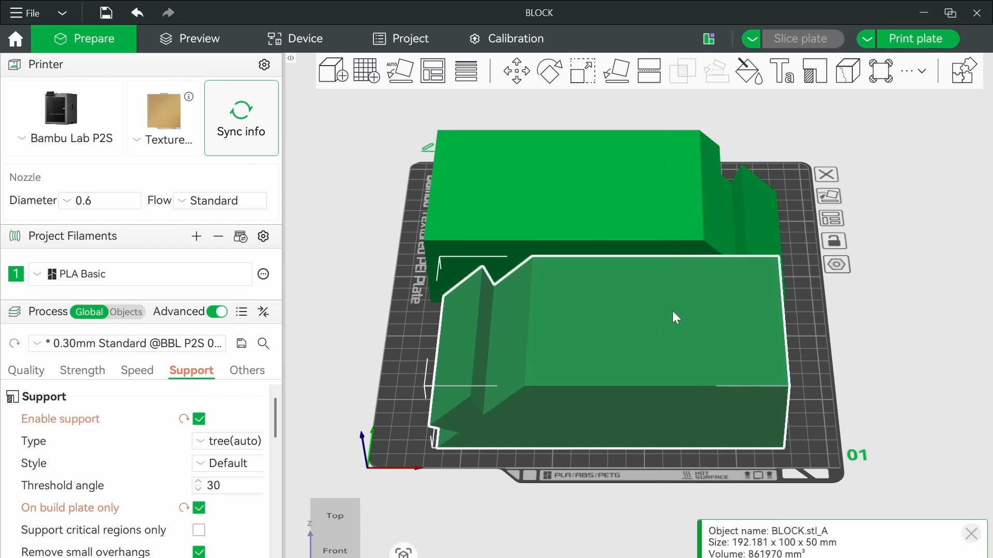
pyautogui.click(562, 188)
pyautogui.click(638, 338)
pyautogui.click(649, 71)
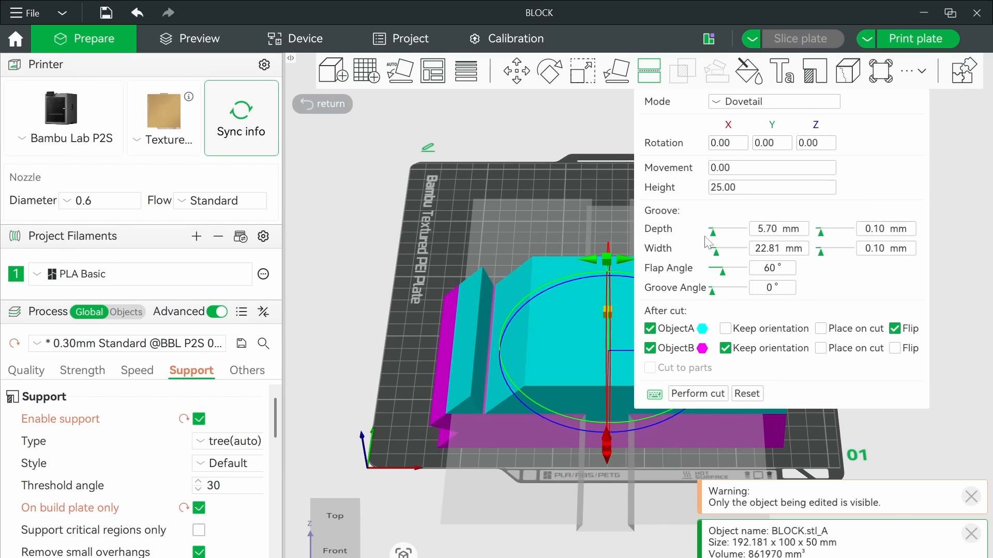
pyautogui.click(771, 143)
pyautogui.click(751, 103)
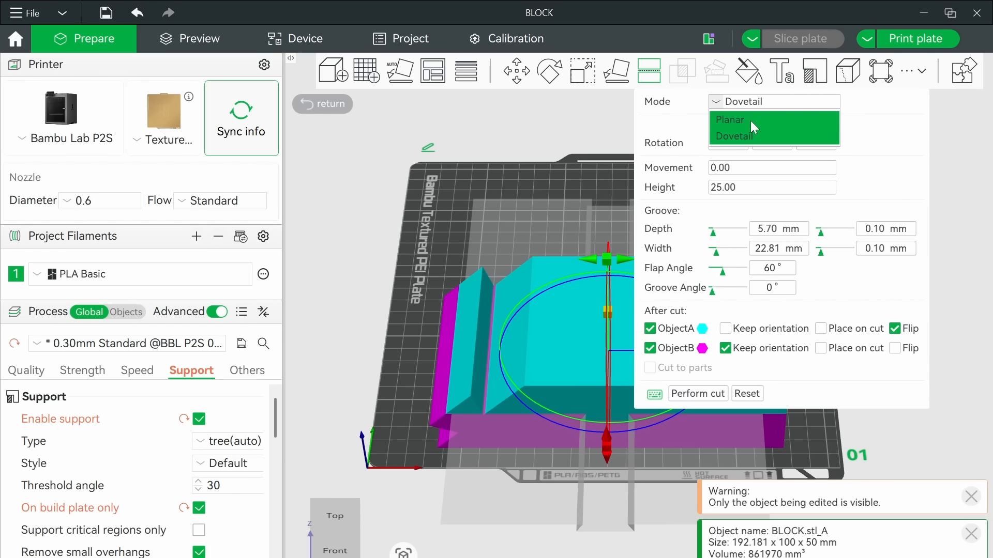
pyautogui.click(749, 120)
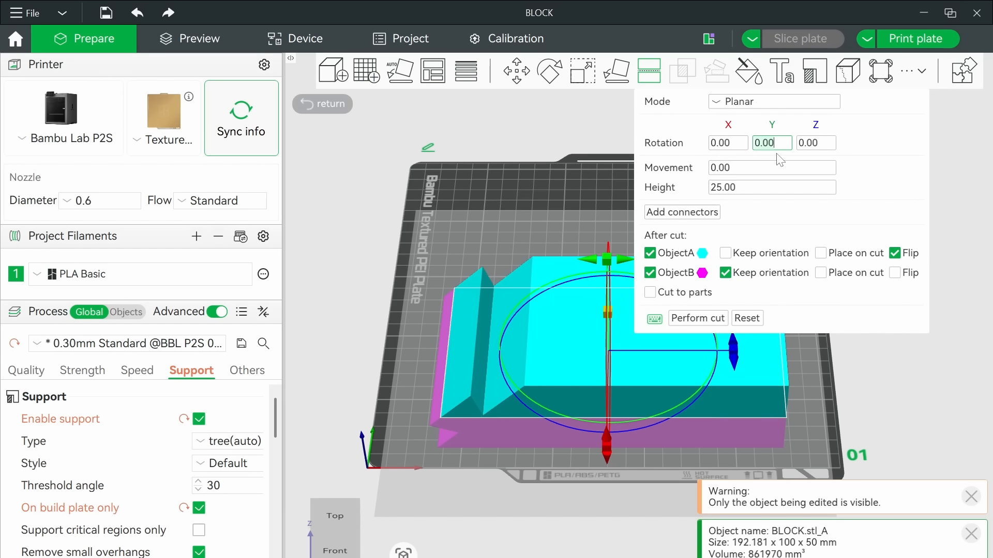
pyautogui.write('90')
pyautogui.press('Return')
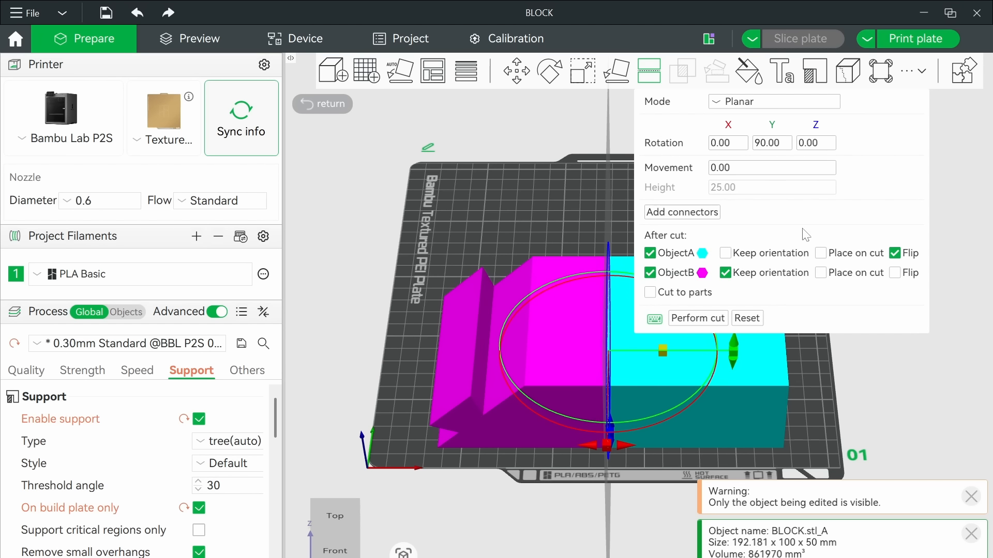
# Step: Place two connectors on the cut face and make the rear one a Plug with Prizm style and Circle shape
pyautogui.click(693, 212)
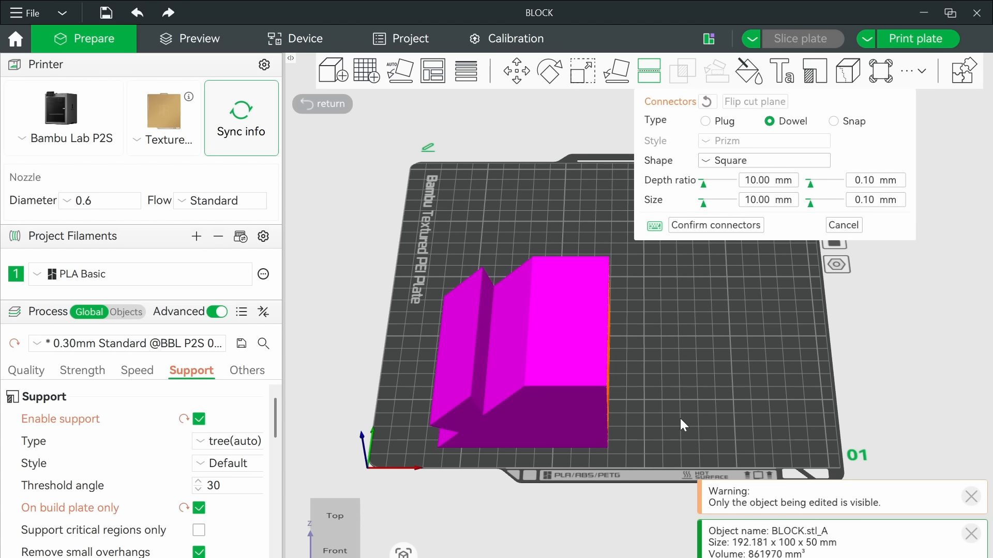
pyautogui.moveTo(680, 420); pyautogui.dragTo(653, 401)
pyautogui.click(540, 330)
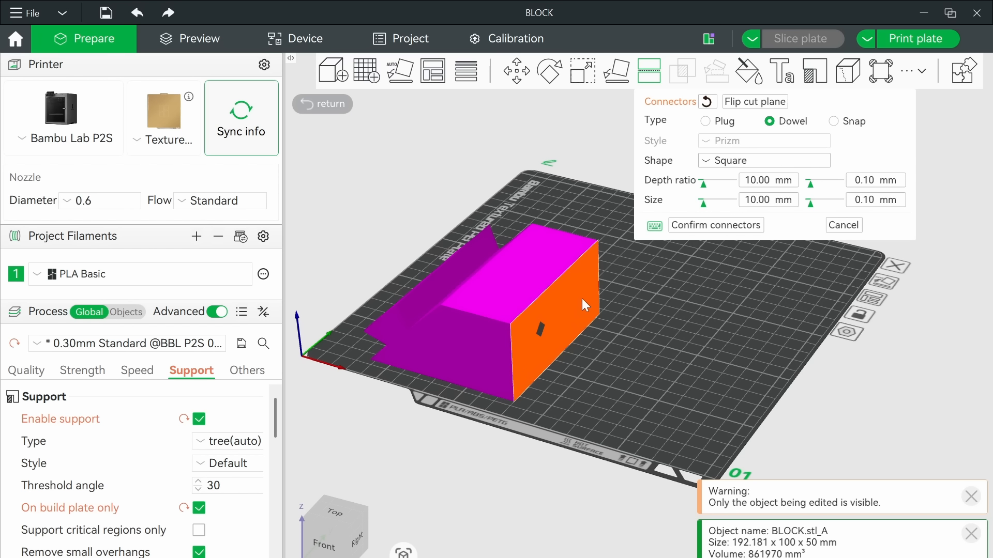
pyautogui.click(585, 301)
pyautogui.click(705, 122)
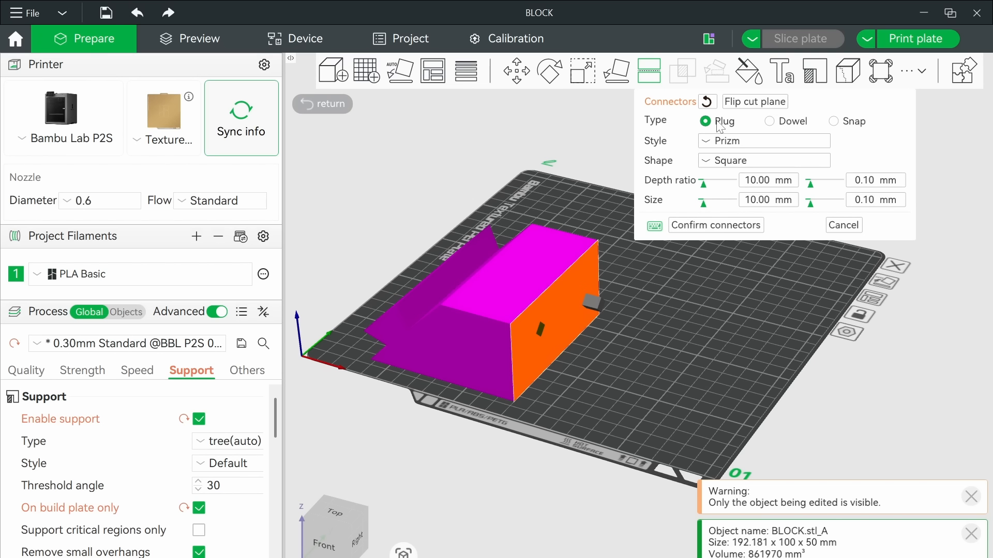
pyautogui.click(740, 160)
pyautogui.click(732, 226)
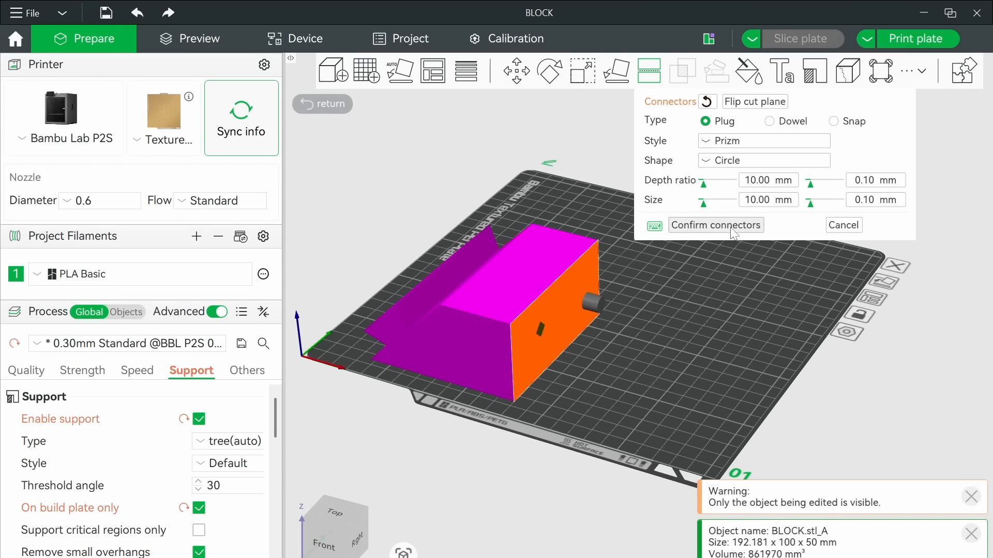
# Step: Replace the front connector's type and shape with Plug and Circle, confirm the connectors, and perform the cut
pyautogui.click(540, 327)
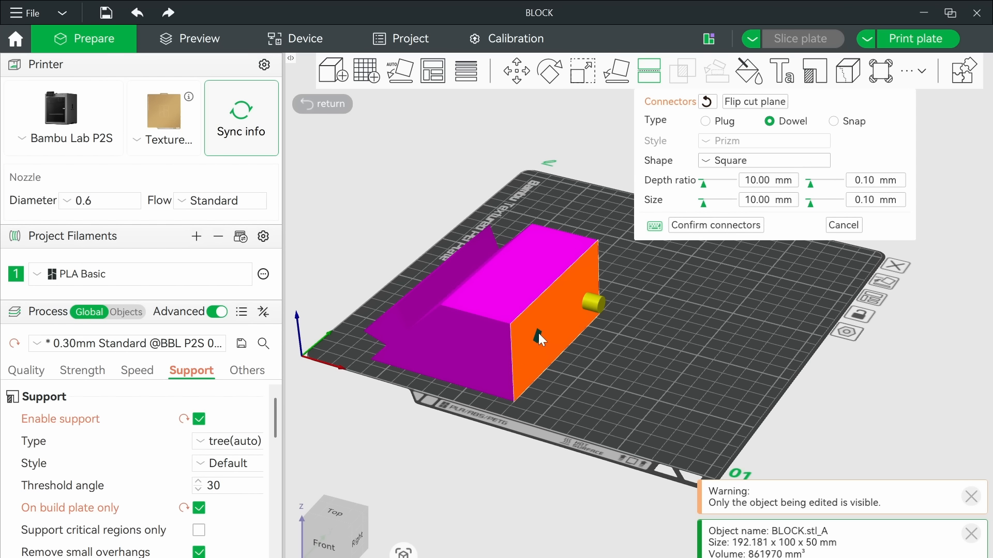
pyautogui.rightClick(538, 336)
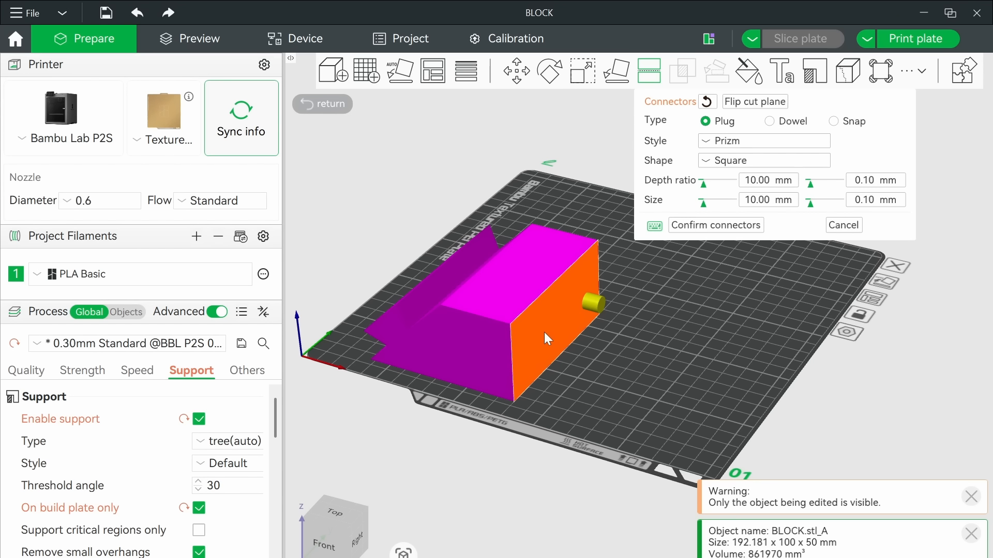
pyautogui.click(764, 161)
pyautogui.click(725, 224)
pyautogui.click(735, 225)
pyautogui.click(706, 320)
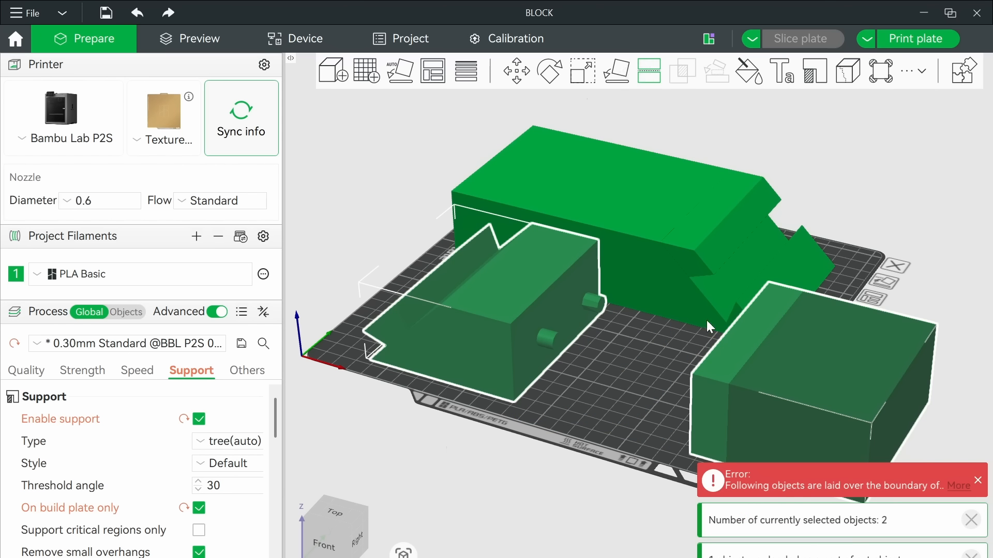
# Step: Move the two newly cut pieces onto the build plate side by side in front of the uncut half
pyautogui.press('1')
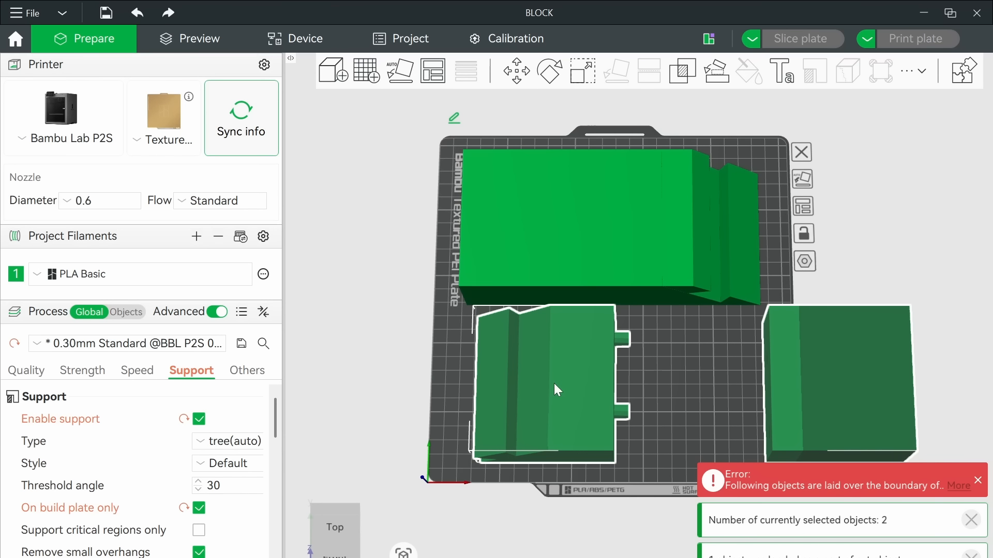
pyautogui.moveTo(554, 383); pyautogui.dragTo(542, 380)
pyautogui.click(572, 540)
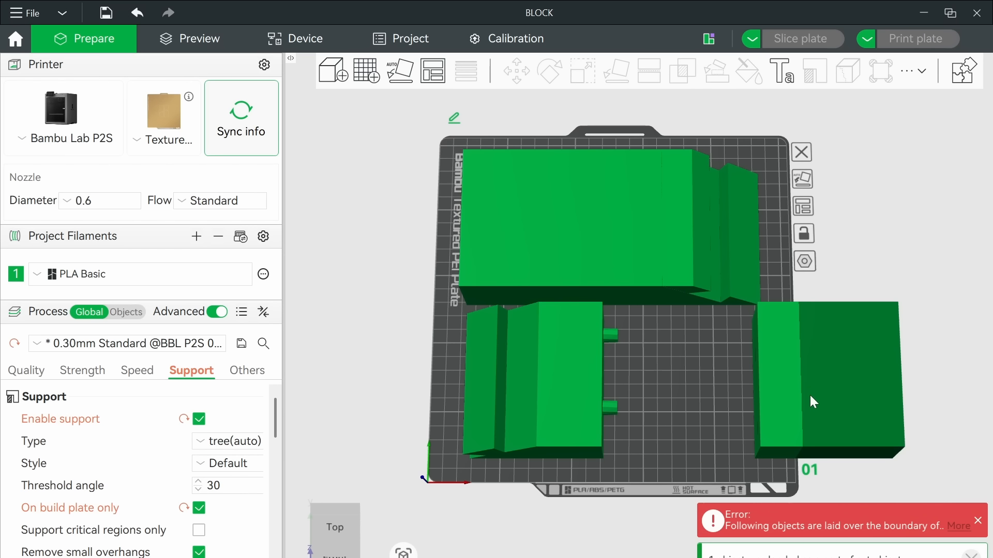
pyautogui.moveTo(810, 396); pyautogui.dragTo(677, 395)
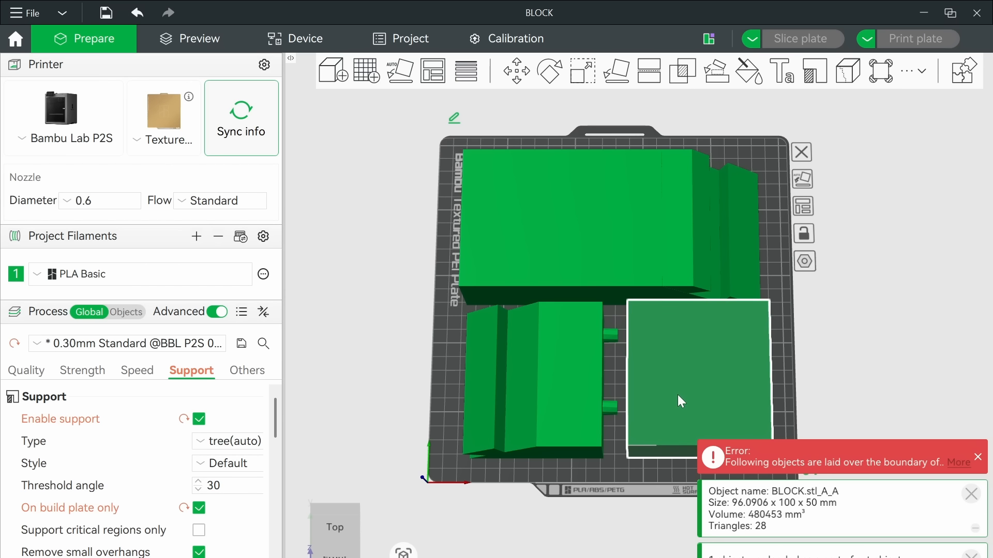
pyautogui.click(882, 328)
pyautogui.press('0')
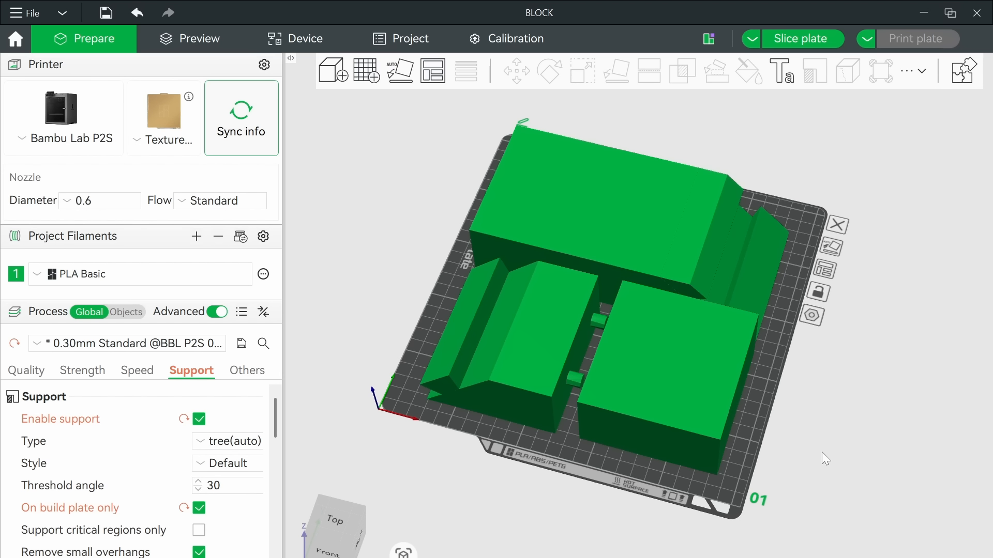
pyautogui.moveTo(820, 458)
pyautogui.mouseDown()
pyautogui.moveTo(829, 450)
pyautogui.moveTo(832, 465)
pyautogui.mouseUp()
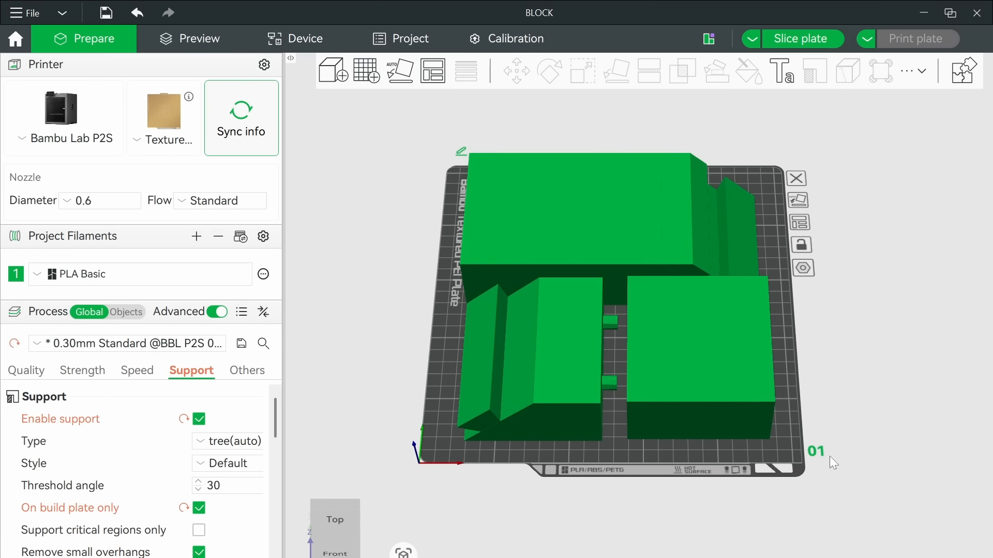